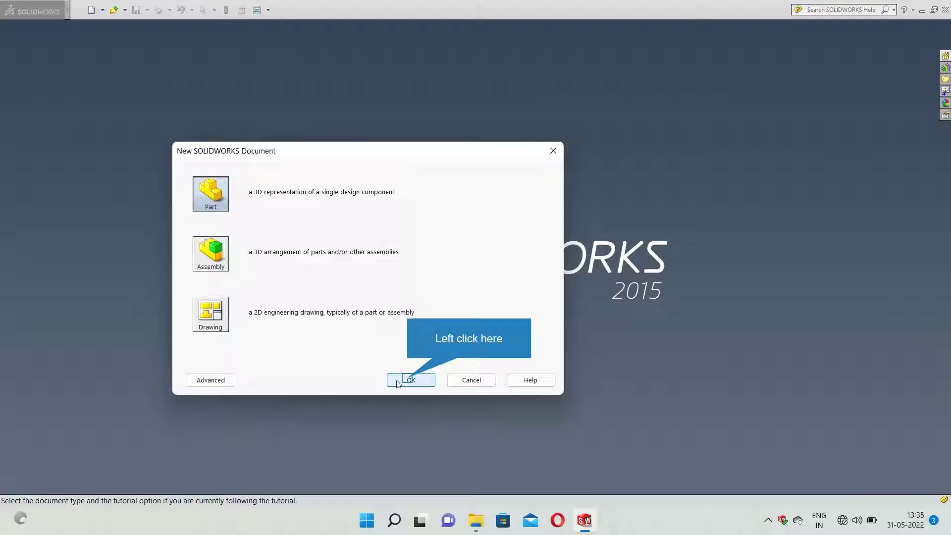
# Create a new part document and set its units to MMGS (millimeter, gram, second).
pyautogui.click(409, 382)
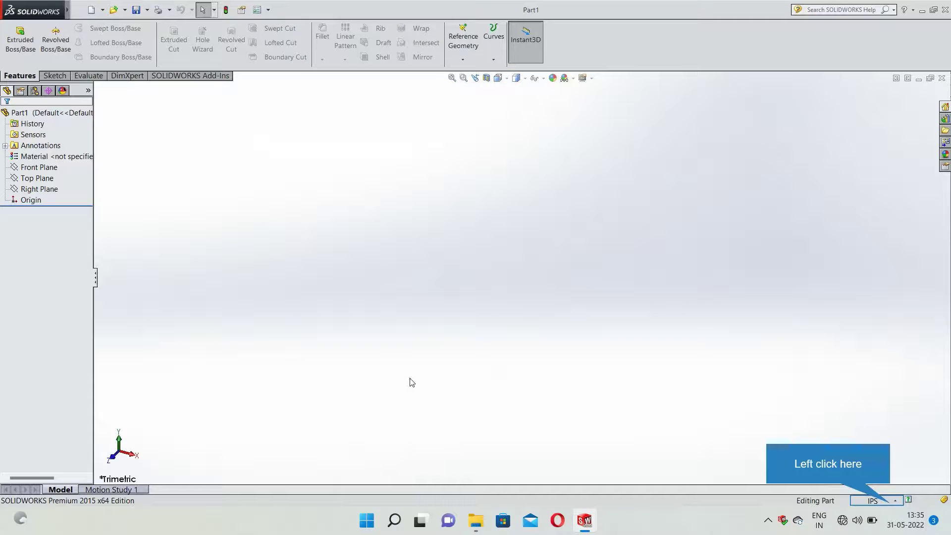
pyautogui.click(891, 503)
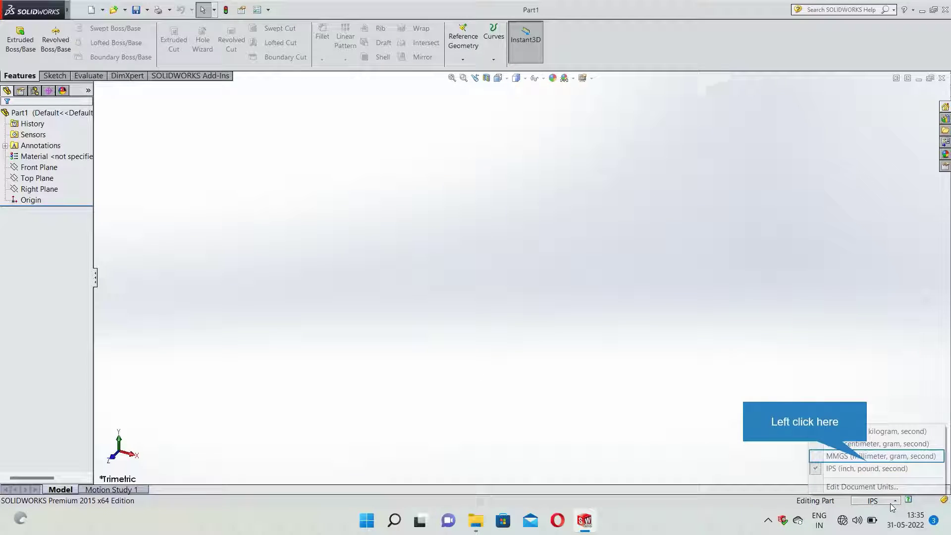
pyautogui.click(867, 456)
# Start a sketch on the Front Plane and draw a horizontal centerline about 411 mm long through the origin.
pyautogui.click(35, 168)
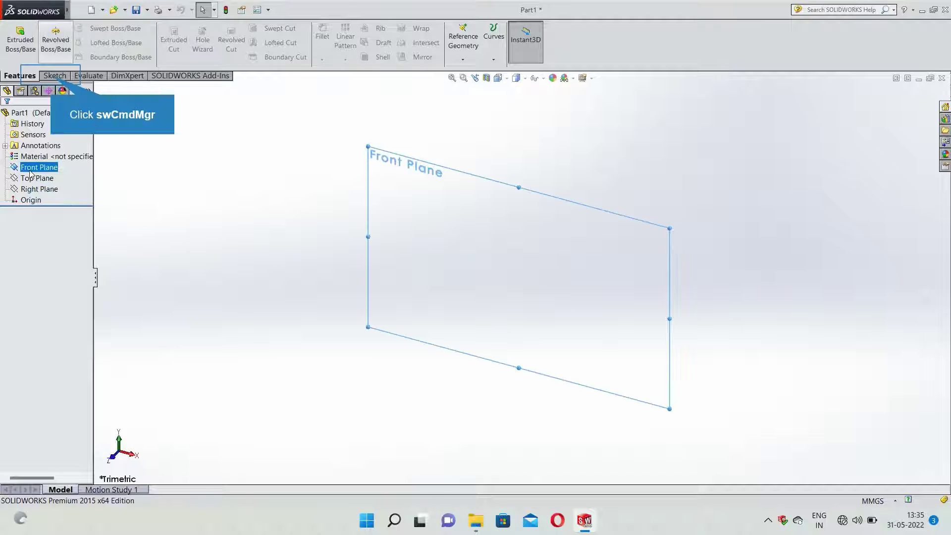
pyautogui.click(54, 76)
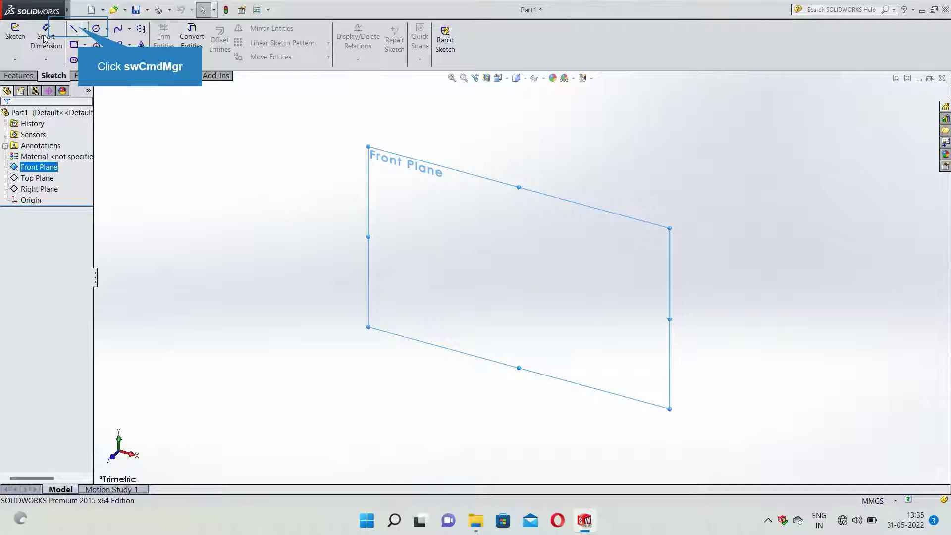
pyautogui.click(78, 31)
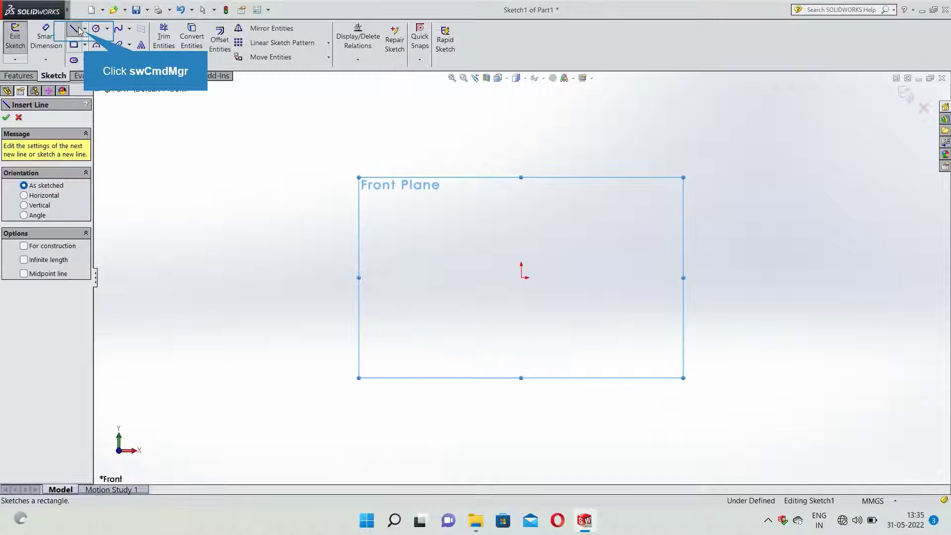
pyautogui.click(86, 33)
pyautogui.click(85, 58)
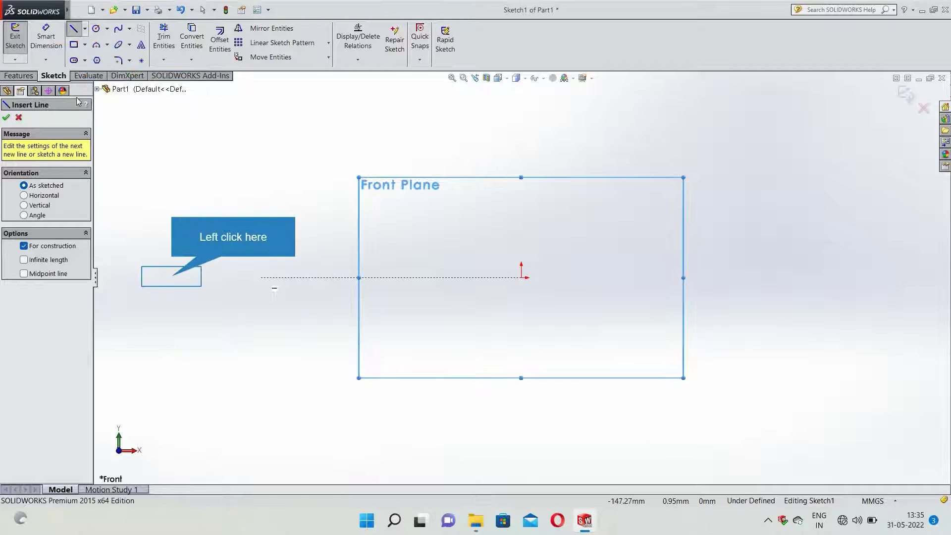
pyautogui.click(171, 277)
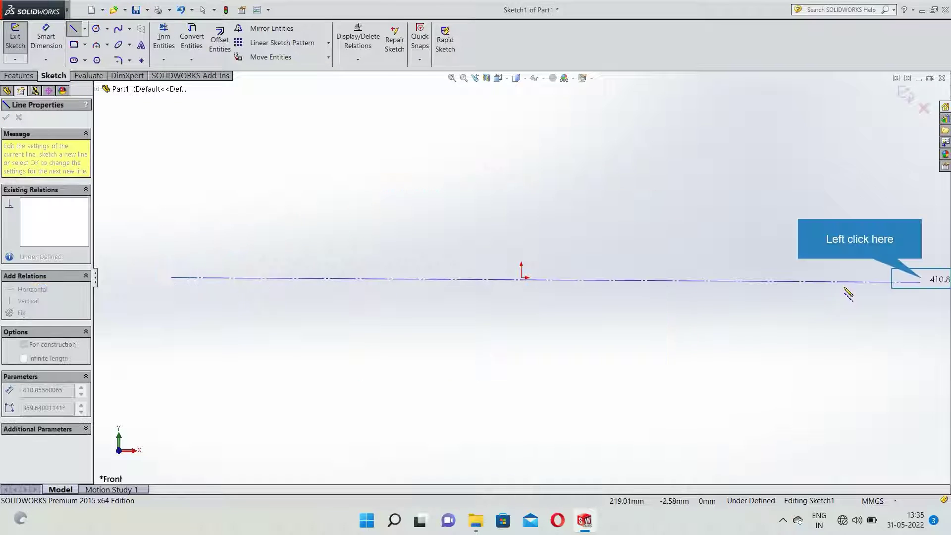
pyautogui.click(920, 281)
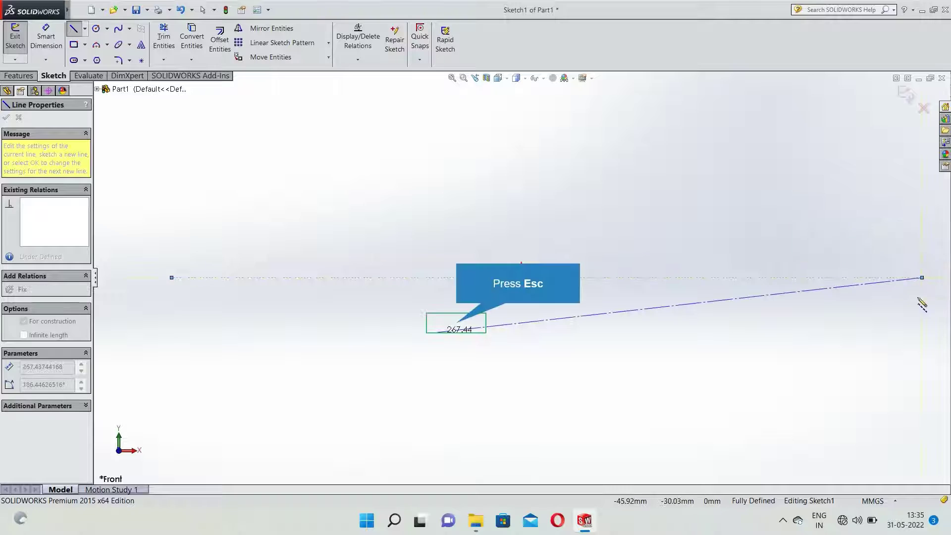
pyautogui.press('Escape')
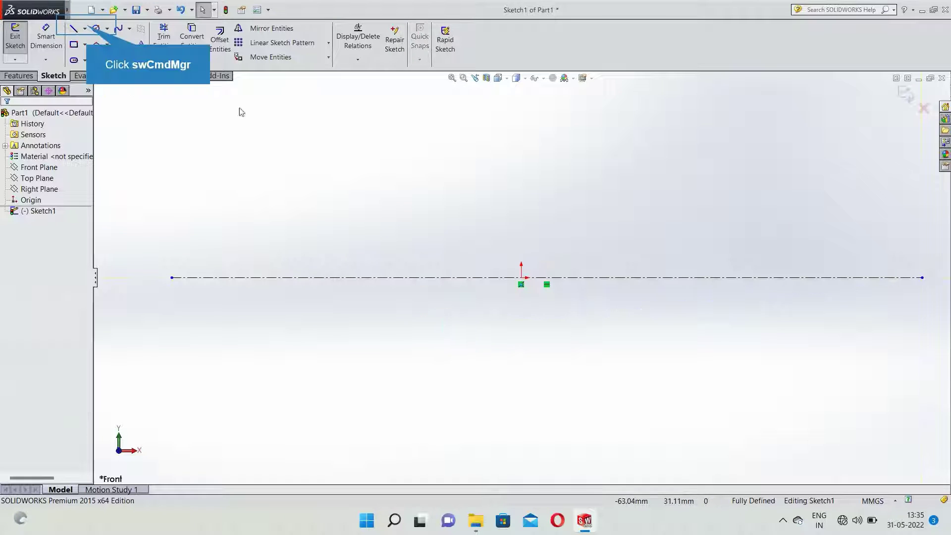
pyautogui.click(87, 28)
pyautogui.click(78, 55)
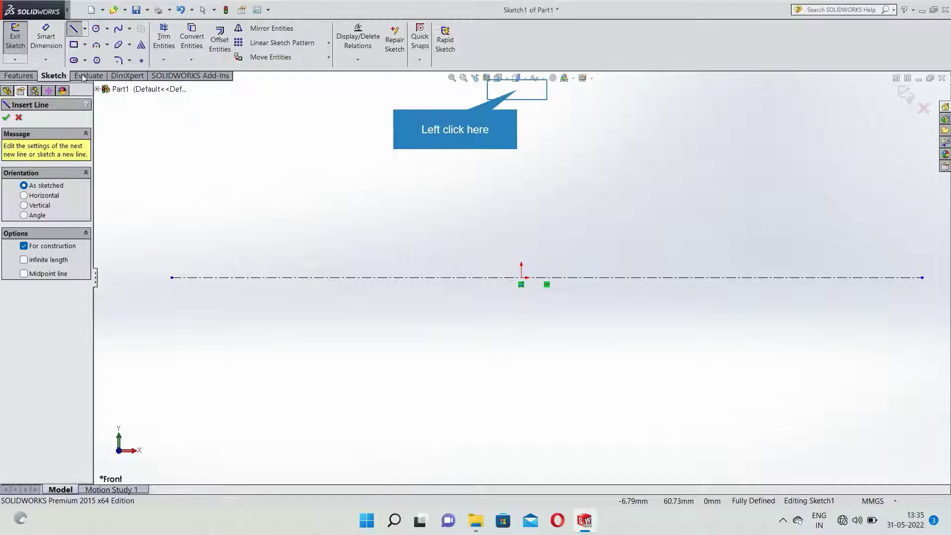
pyautogui.click(517, 91)
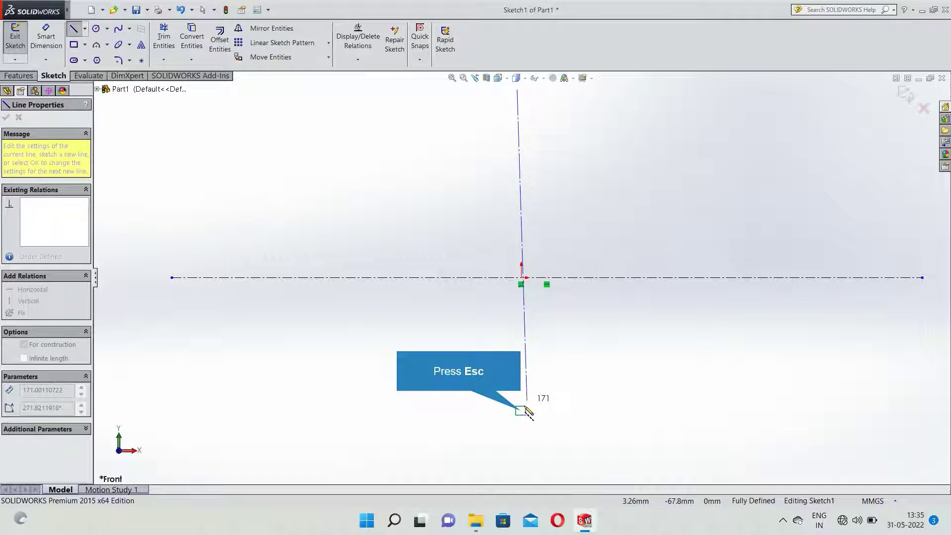
pyautogui.press('Escape')
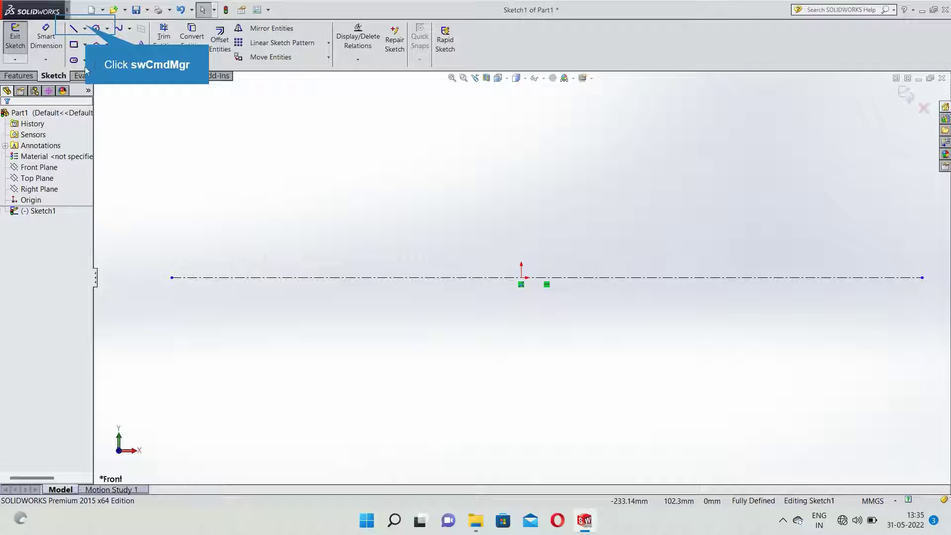
# Draw a vertical centerline about 210 mm long through the origin, crossing the horizontal centerline.
pyautogui.click(85, 29)
pyautogui.click(78, 60)
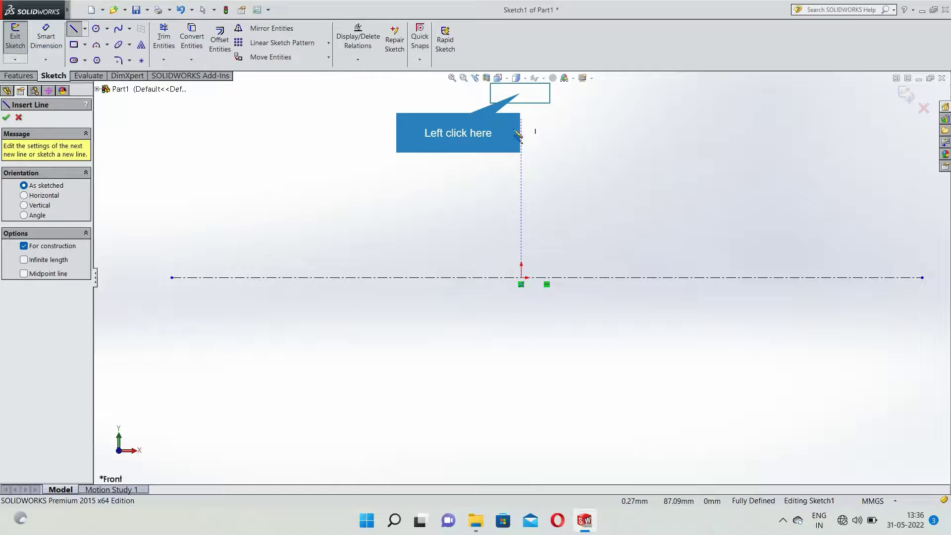
pyautogui.click(521, 94)
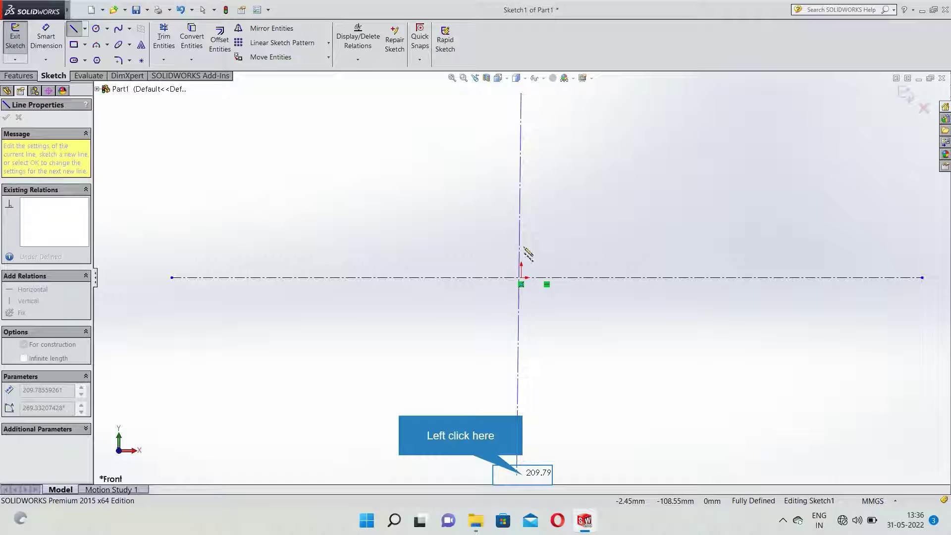
pyautogui.click(520, 480)
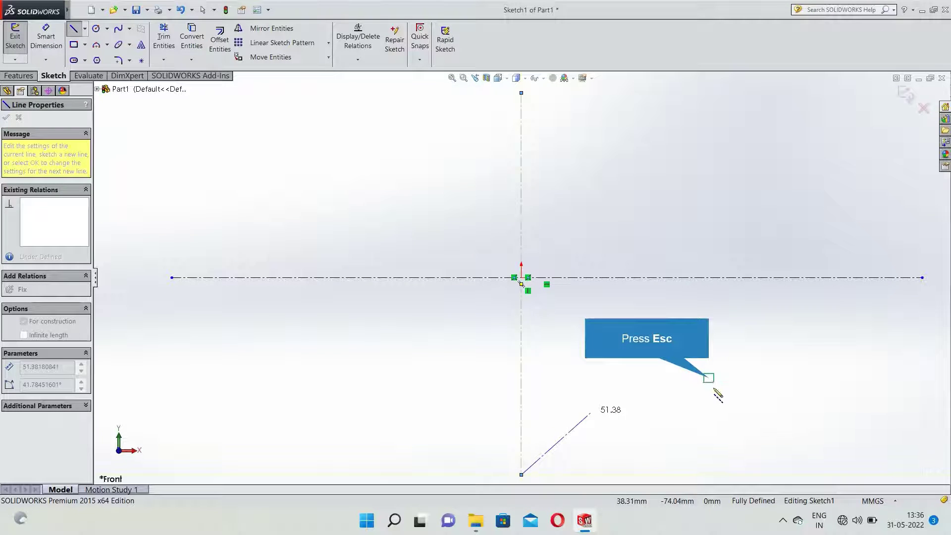
pyautogui.press('Escape')
pyautogui.hotkey('alt', 'f')
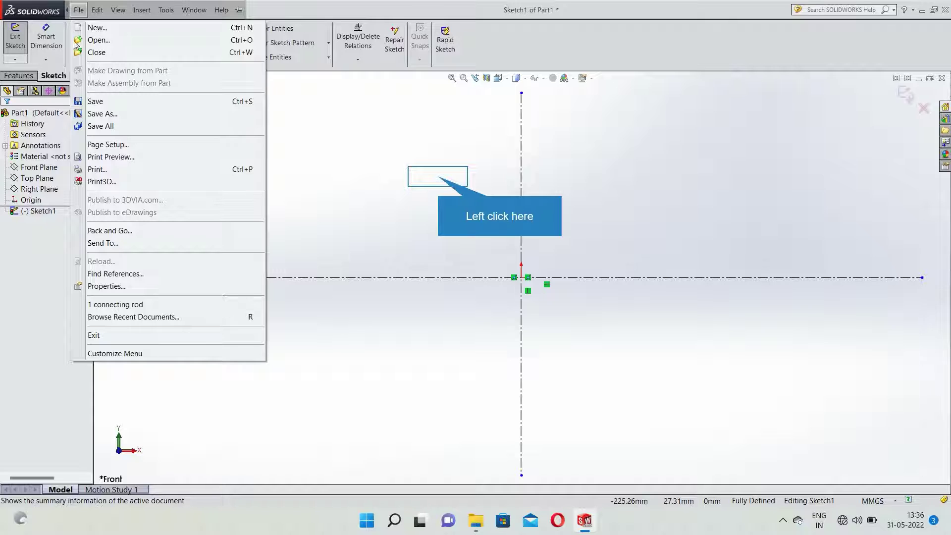
pyautogui.click(441, 179)
# Sketch two concentric circles, about 57 mm and 32 mm in diameter, centred on the horizontal centerline left of the origin.
pyautogui.click(97, 28)
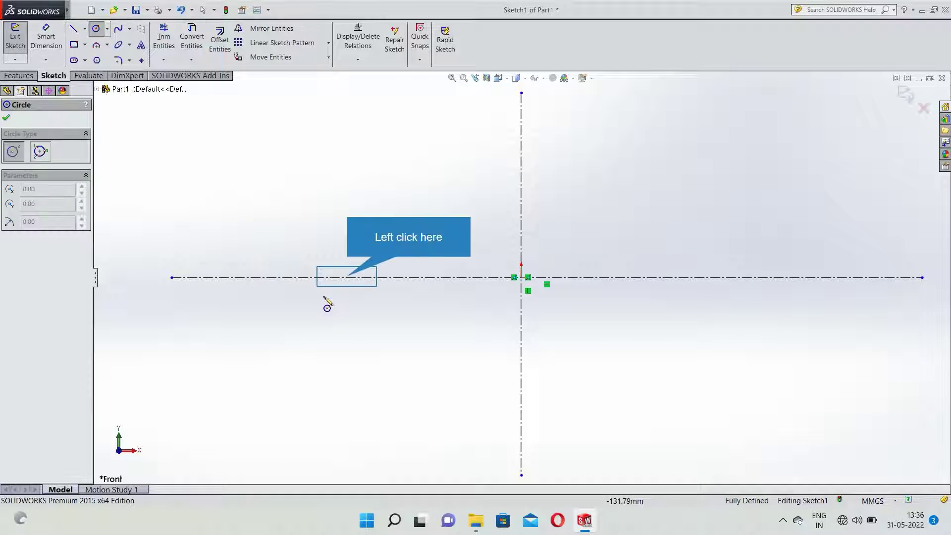
pyautogui.click(347, 278)
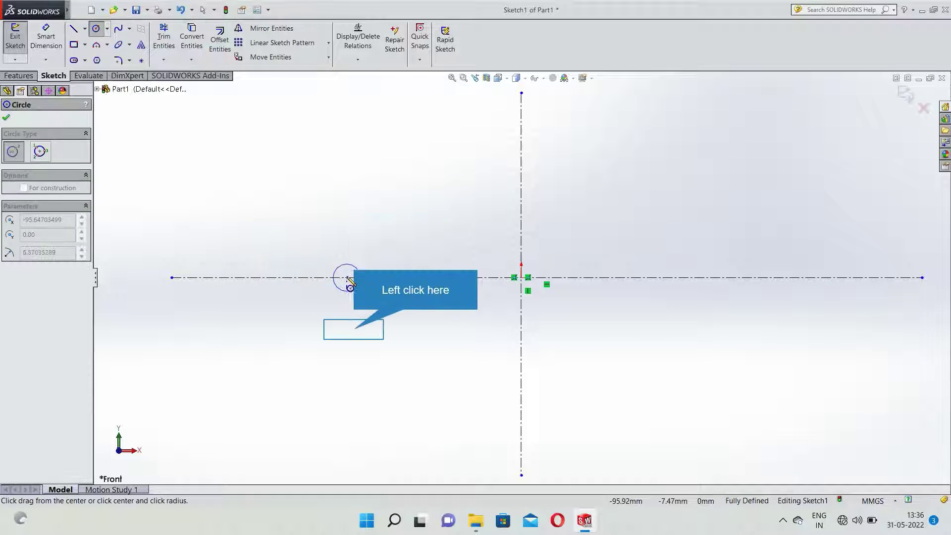
pyautogui.click(343, 320)
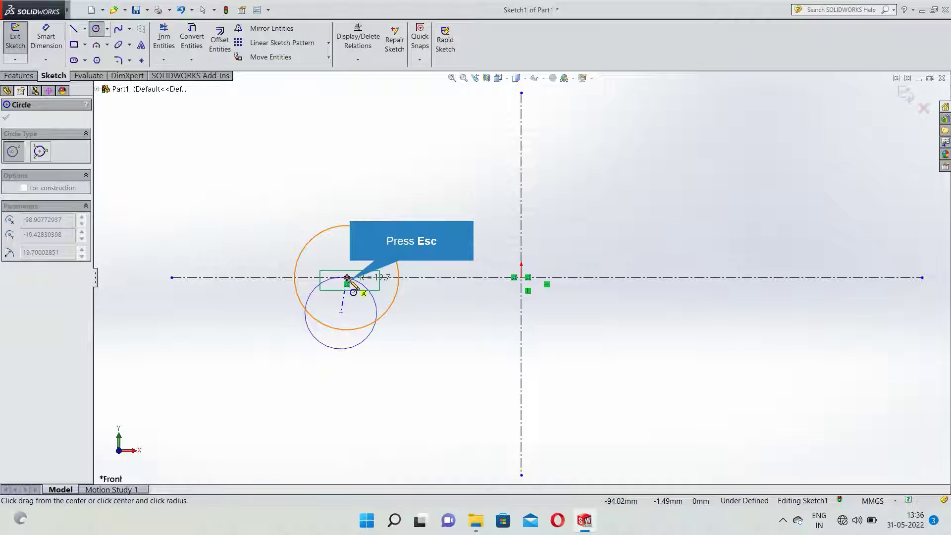
pyautogui.press('Escape')
pyautogui.click(96, 28)
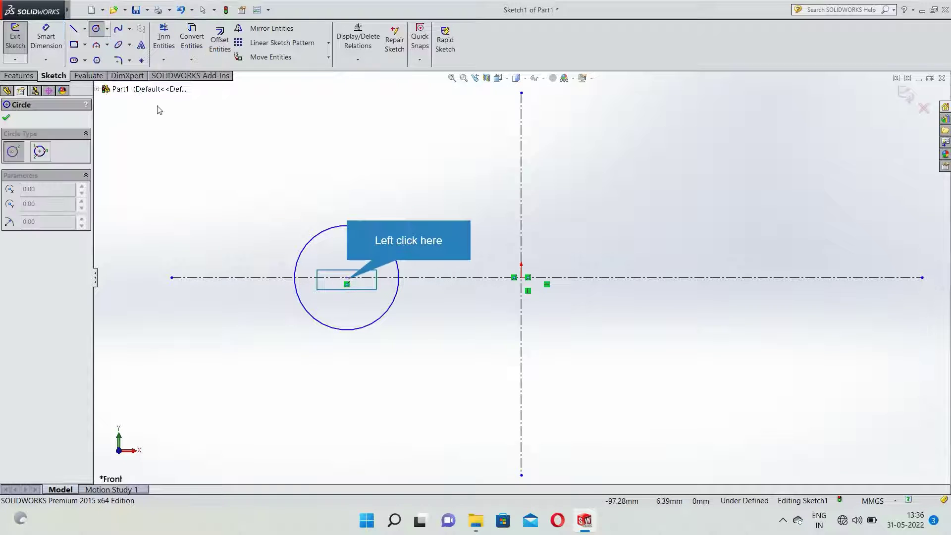
pyautogui.click(347, 277)
pyautogui.click(349, 308)
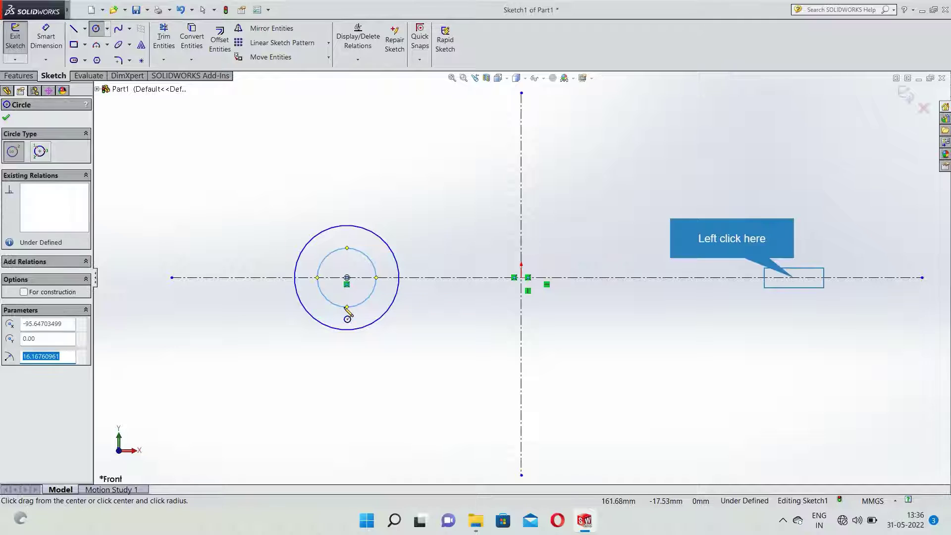
# Sketch two concentric circles with radii of about 29 mm and 49 mm, centred on the horizontal centerline right of the origin.
pyautogui.click(794, 278)
pyautogui.click(795, 330)
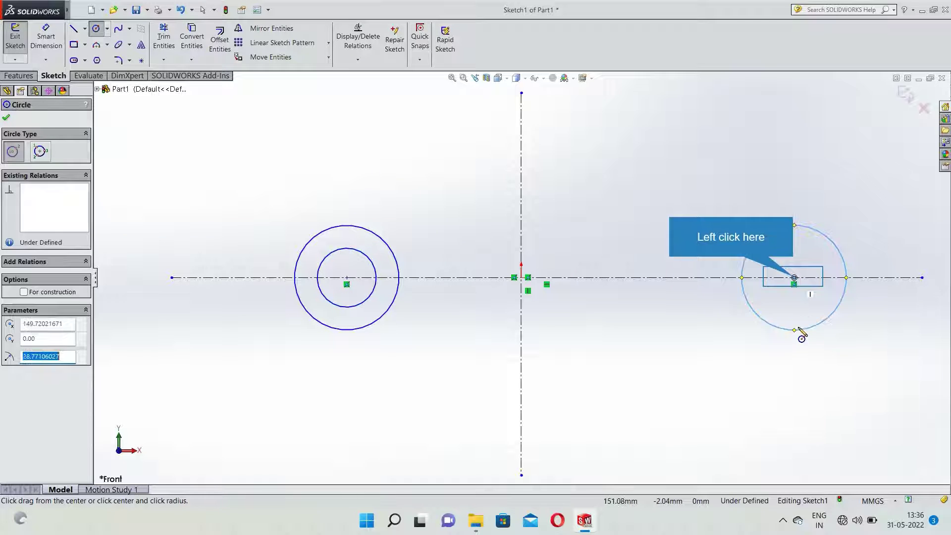
pyautogui.click(794, 278)
pyautogui.click(793, 366)
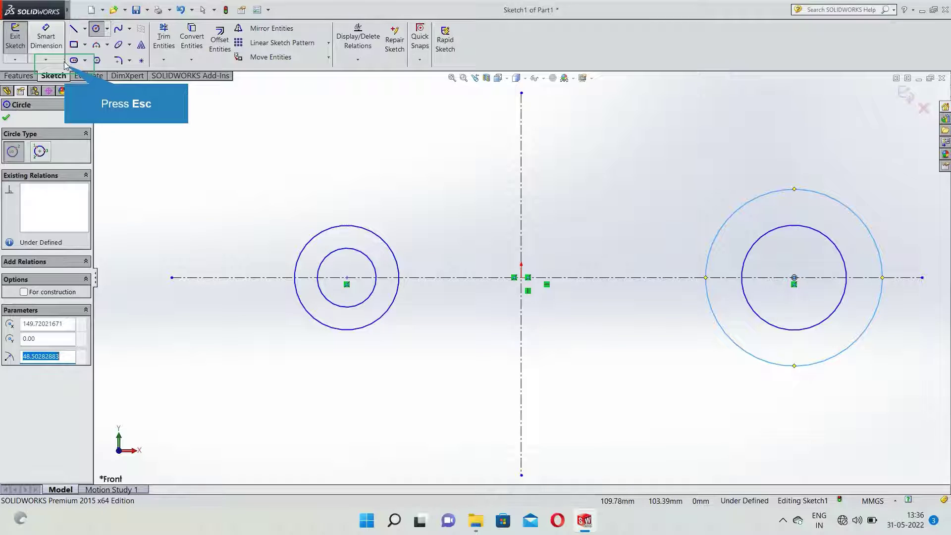
pyautogui.press('Escape')
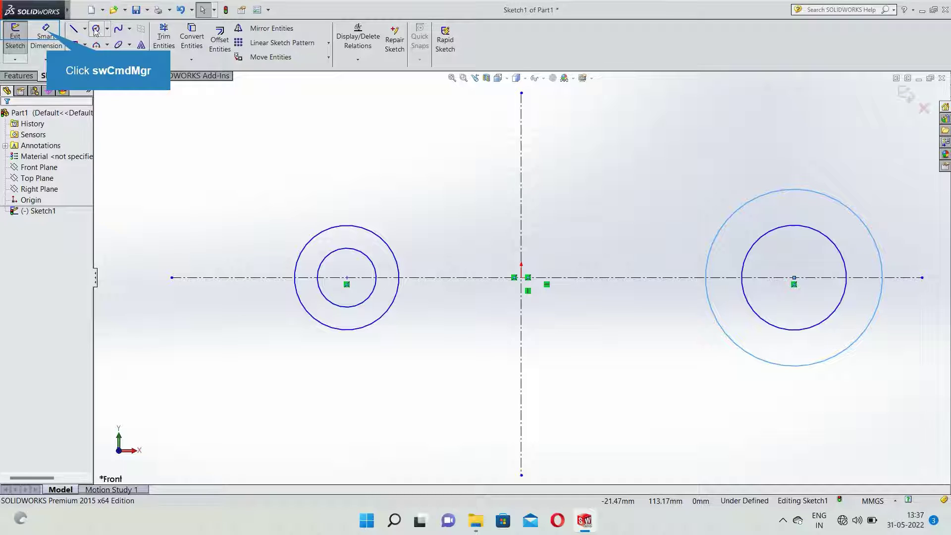
# Dimension the outer circle left of the origin with a diameter of 24 mm.
pyautogui.click(58, 34)
pyautogui.click(398, 265)
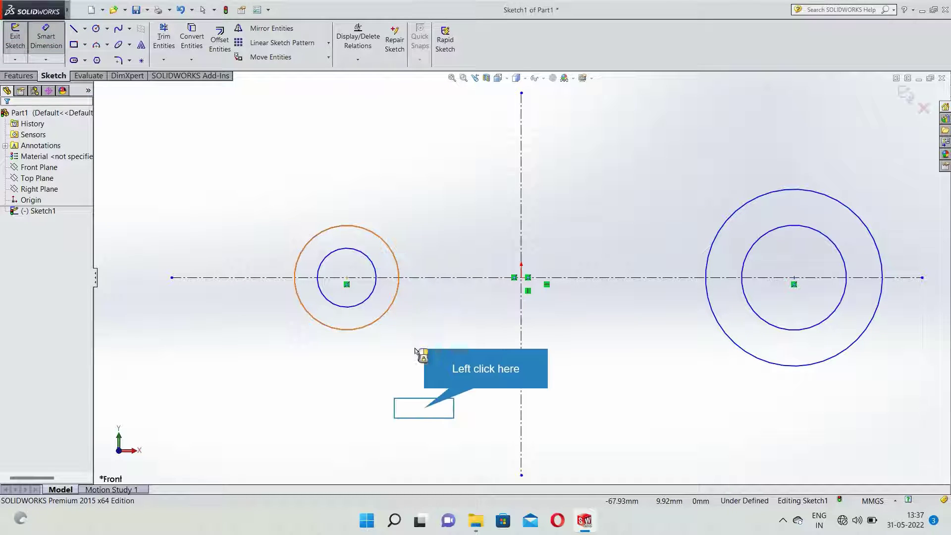
pyautogui.click(429, 406)
pyautogui.press('BackSpace')
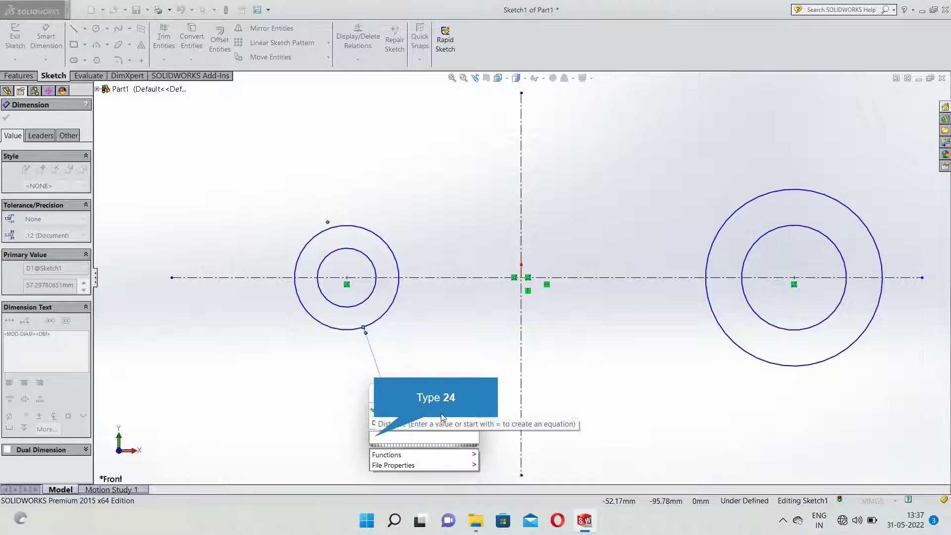
pyautogui.write('24')
pyautogui.press('Return')
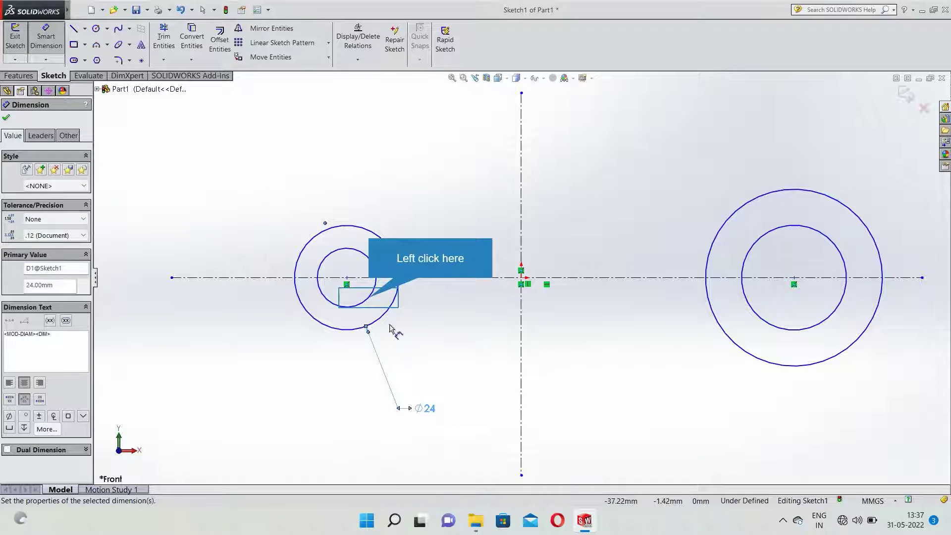
# Dimension the inner circle left of the origin with a diameter of 15 mm.
pyautogui.click(371, 297)
pyautogui.click(485, 384)
pyautogui.press('BackSpace')
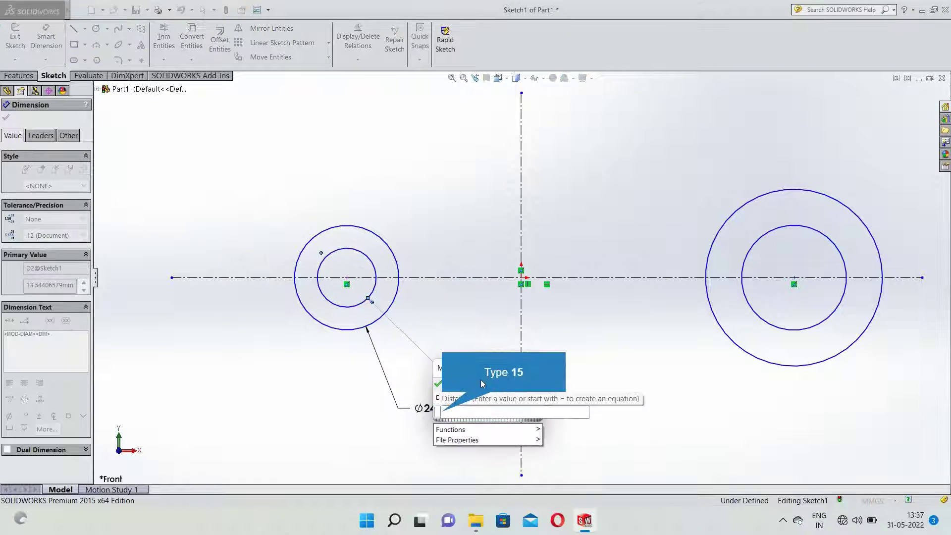
pyautogui.write('15')
pyautogui.press('Return')
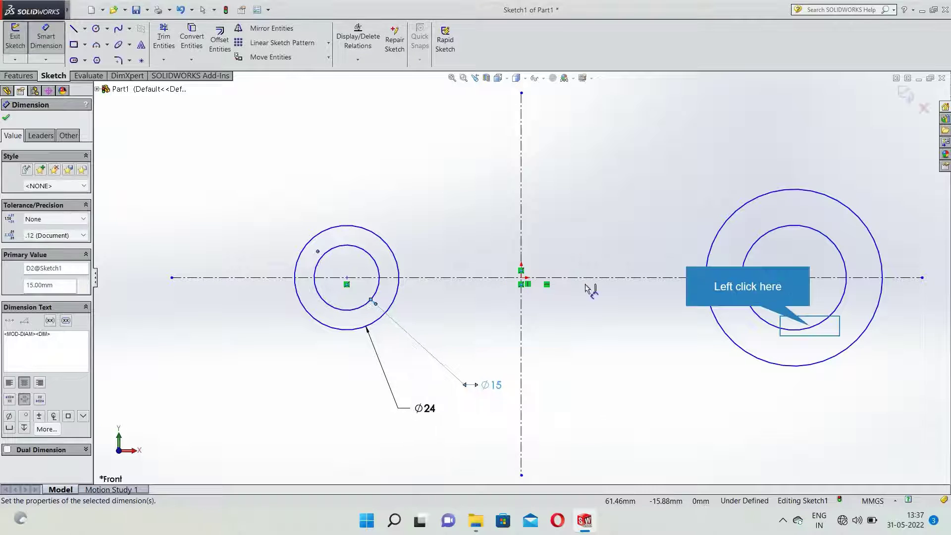
# Dimension the inner circle right of the origin with a diameter of 35 mm.
pyautogui.click(807, 328)
pyautogui.click(787, 407)
pyautogui.press('BackSpace')
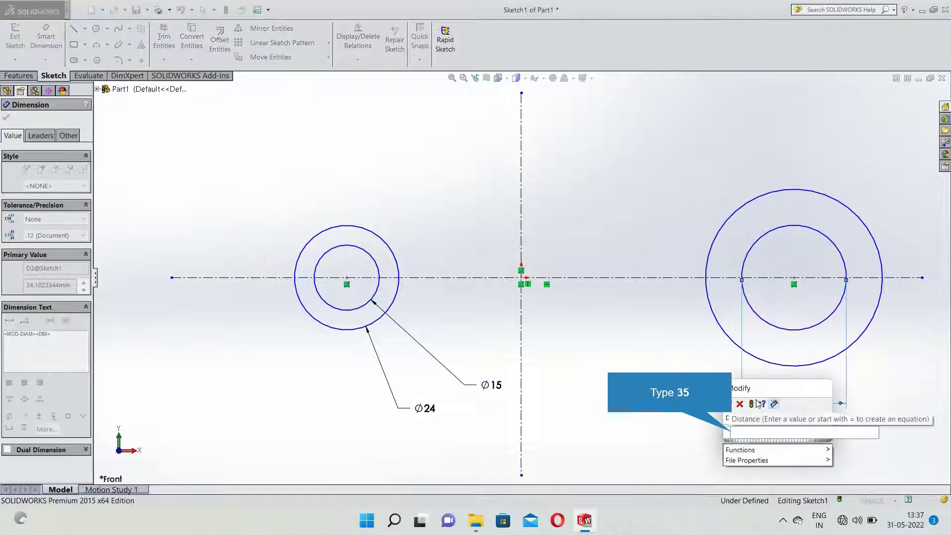
pyautogui.write('35')
pyautogui.press('Return')
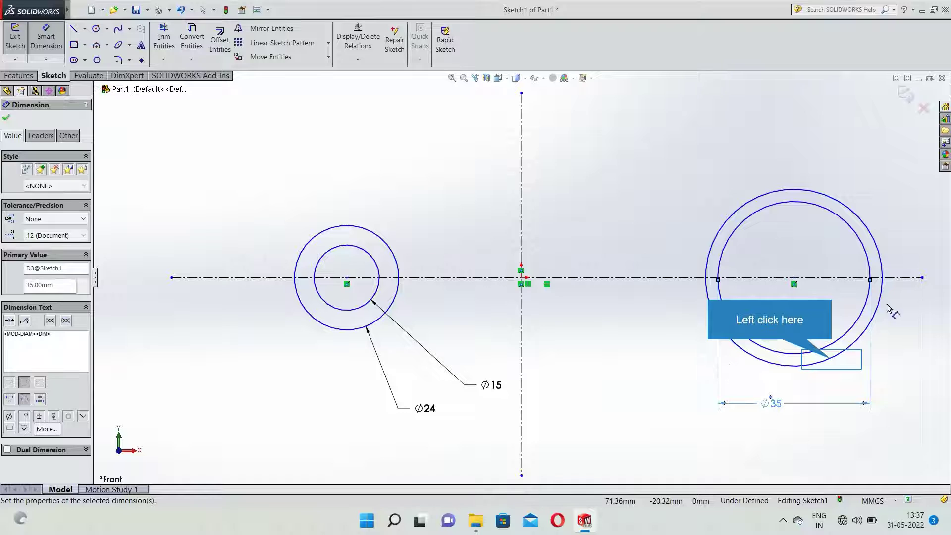
# Dimension the remaining undimensioned circle right of the origin with a diameter of 24 mm.
pyautogui.click(834, 357)
pyautogui.click(635, 398)
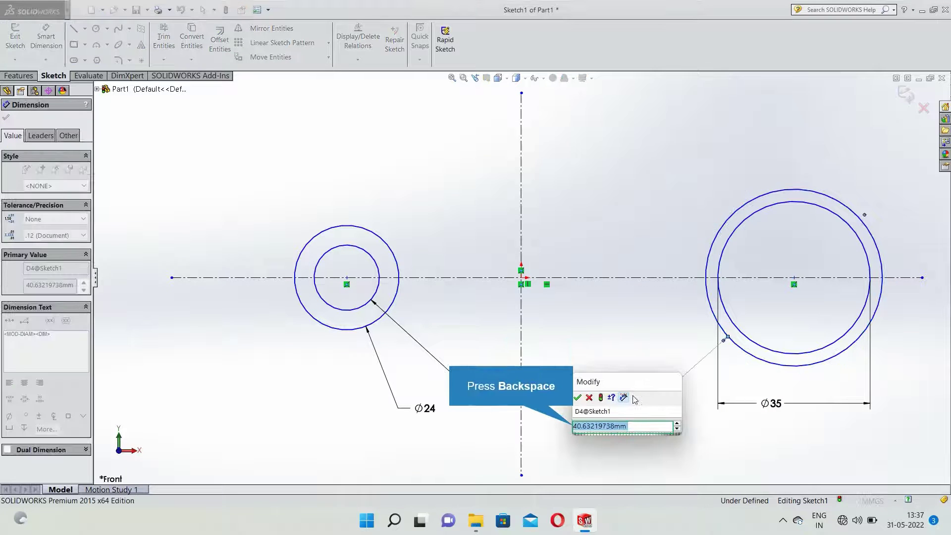
pyautogui.press('BackSpace')
pyautogui.write('24')
pyautogui.press('Return')
# Dimension the horizontal distance between the centers of the two circle pairs as 178 mm.
pyautogui.scroll(4, 157, 210)
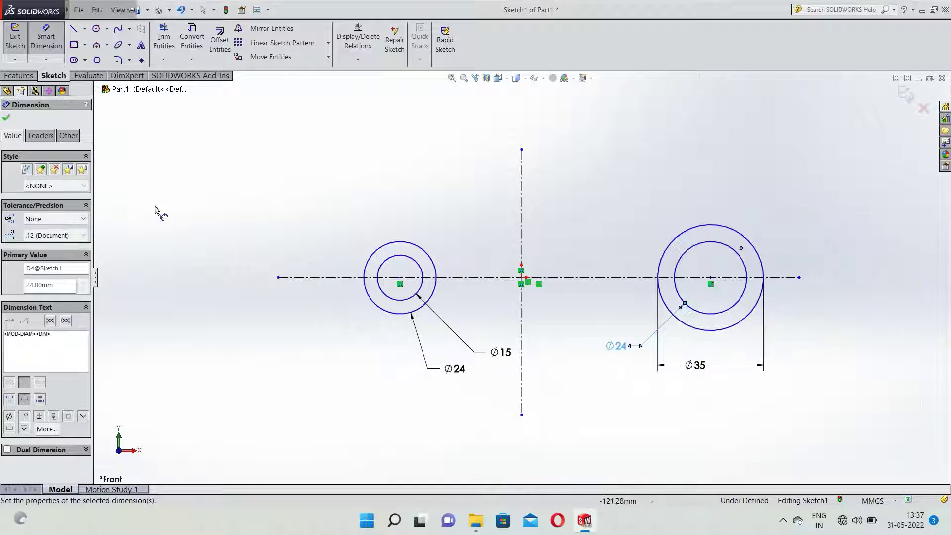
pyautogui.scroll(-3, 455, 281)
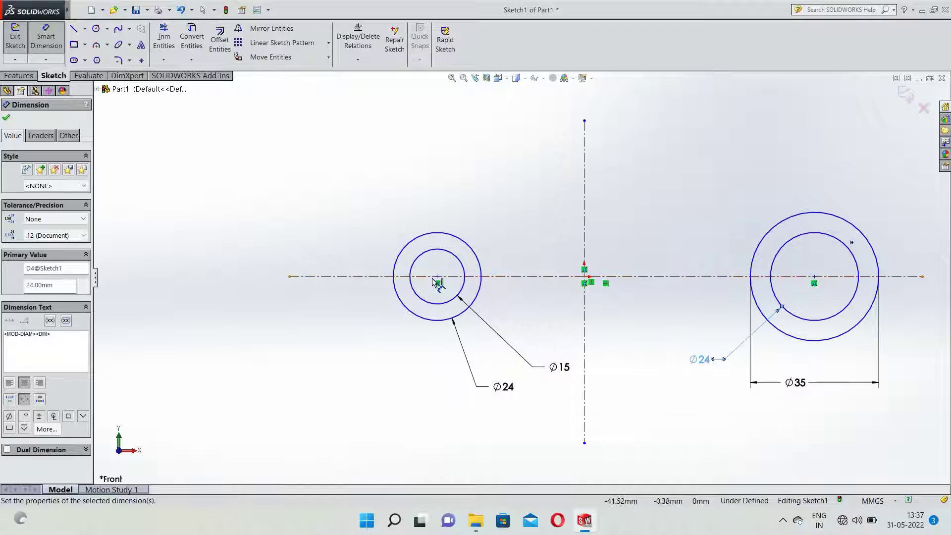
pyautogui.click(437, 277)
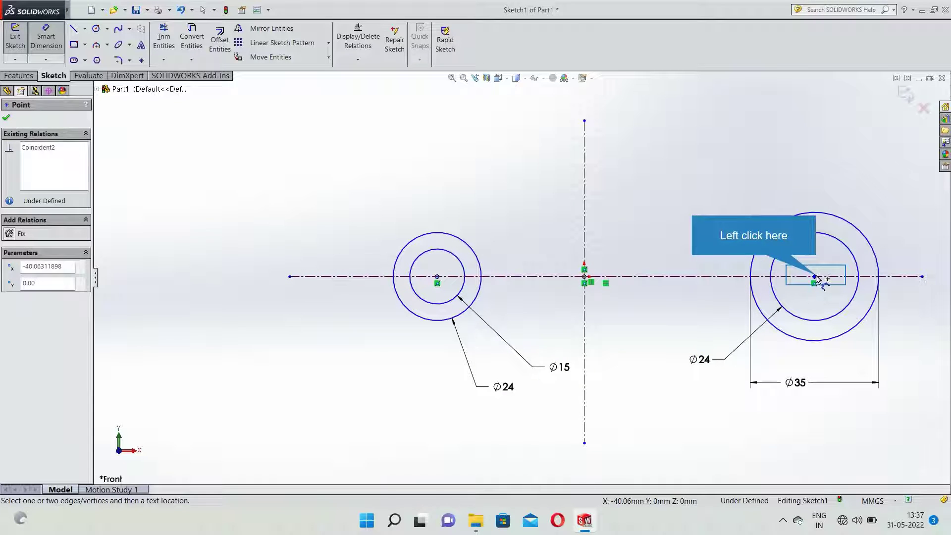
pyautogui.click(815, 277)
pyautogui.click(663, 411)
pyautogui.press('BackSpace')
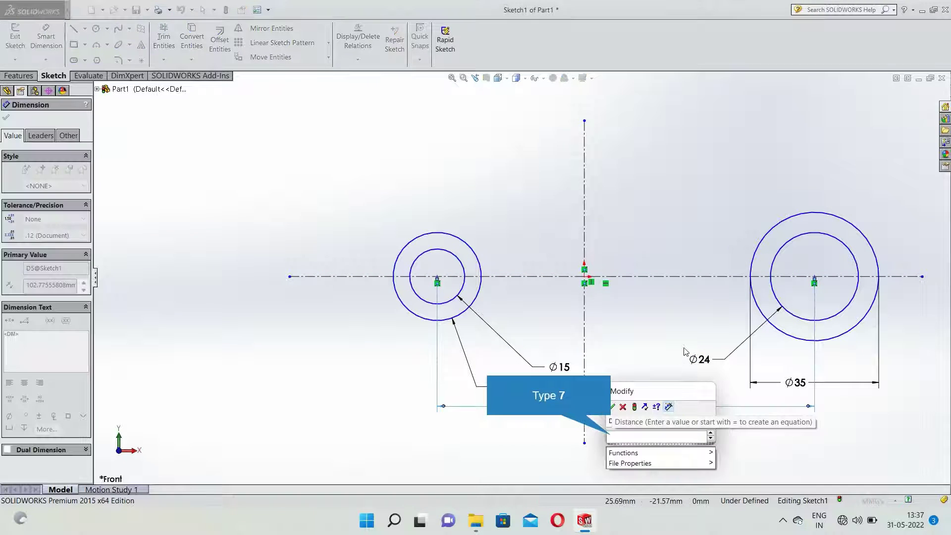
pyautogui.write('7')
pyautogui.press('BackSpace')
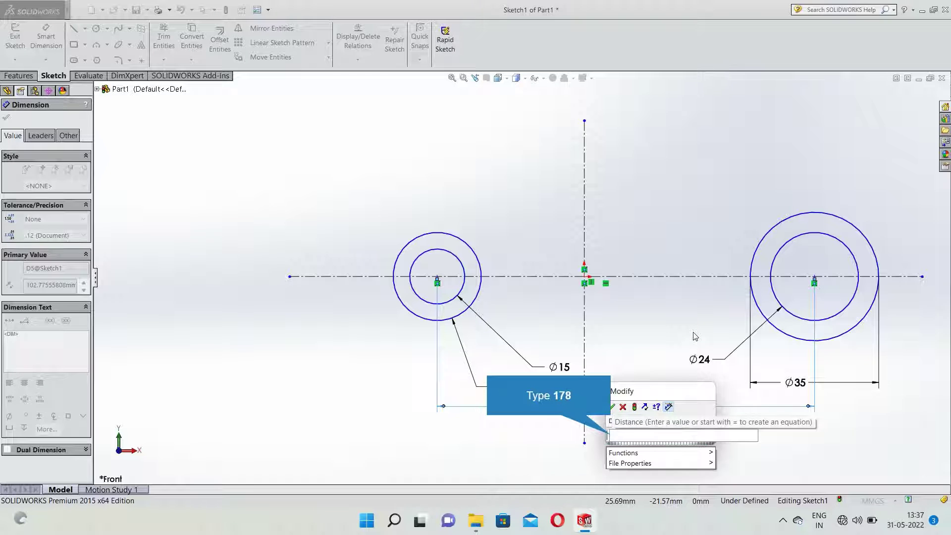
pyautogui.write('178')
pyautogui.press('Return')
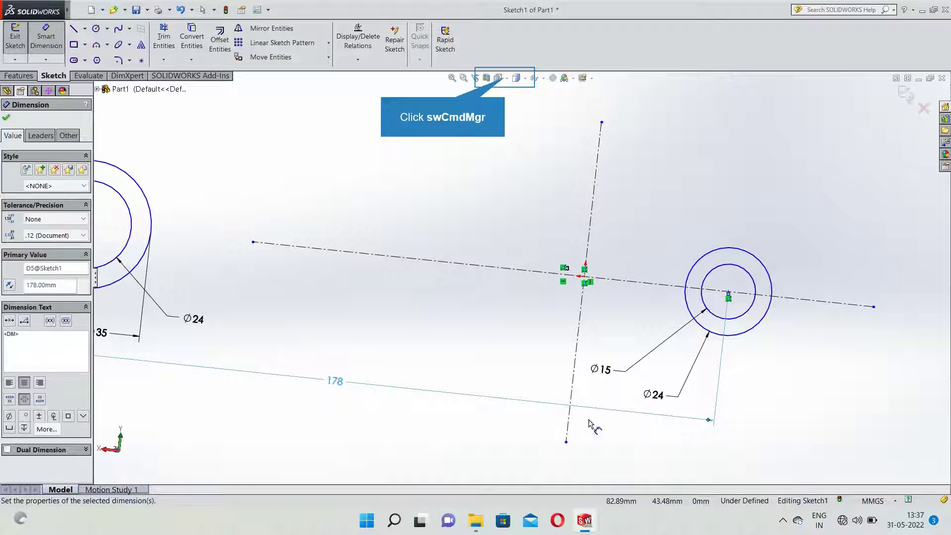
pyautogui.click(514, 80)
pyautogui.click(520, 125)
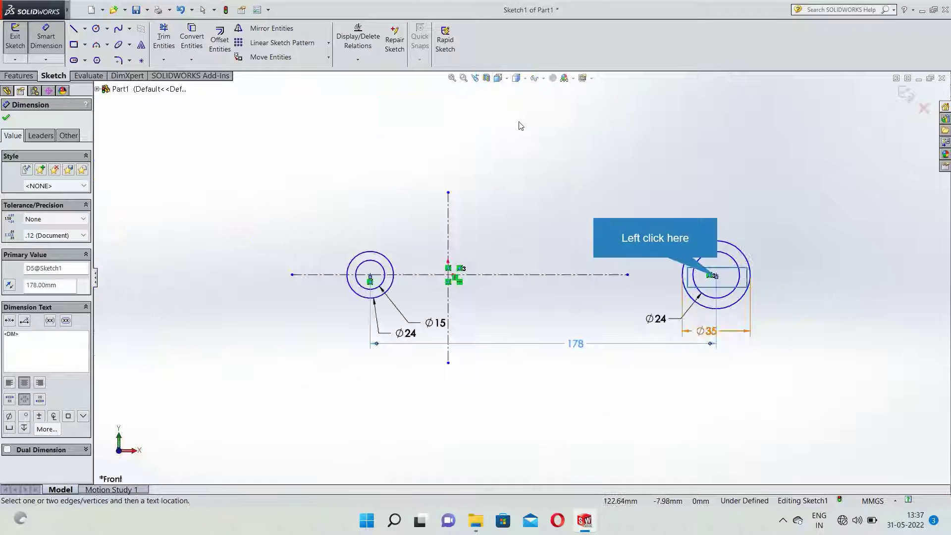
pyautogui.click(733, 281)
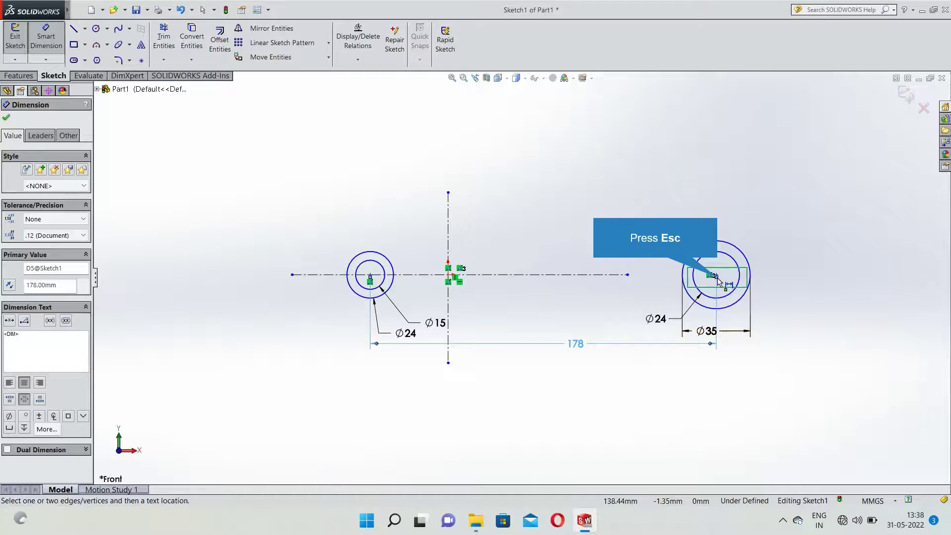
pyautogui.press('Escape')
pyautogui.click(378, 277)
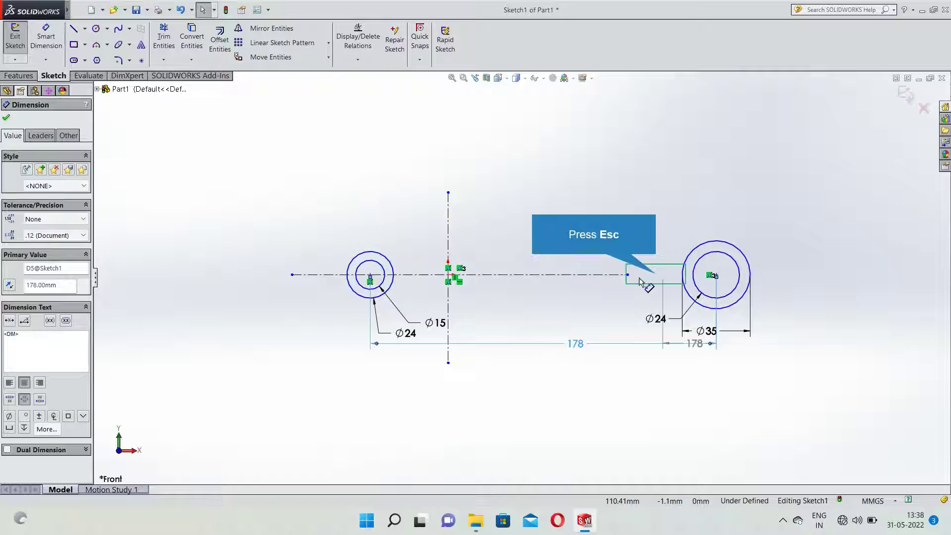
pyautogui.press('Escape')
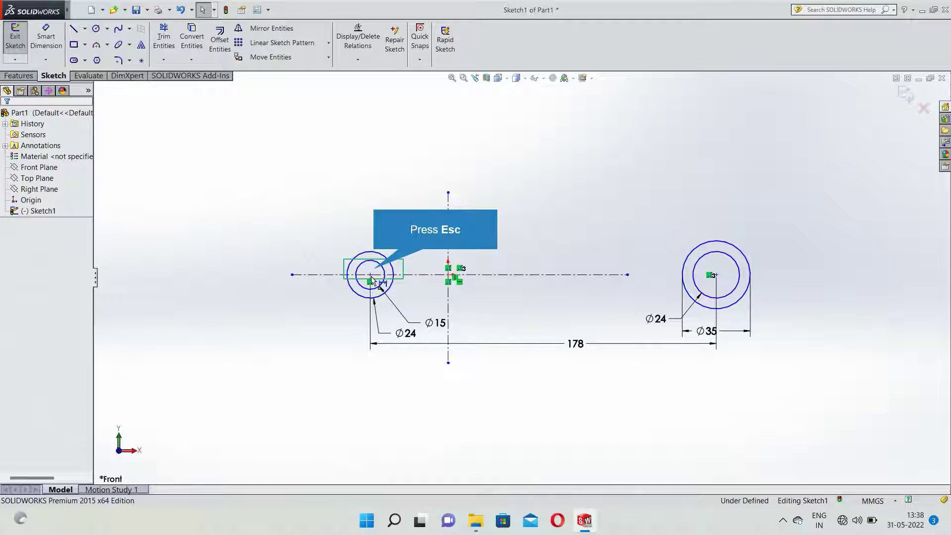
pyautogui.doubleClick(375, 221)
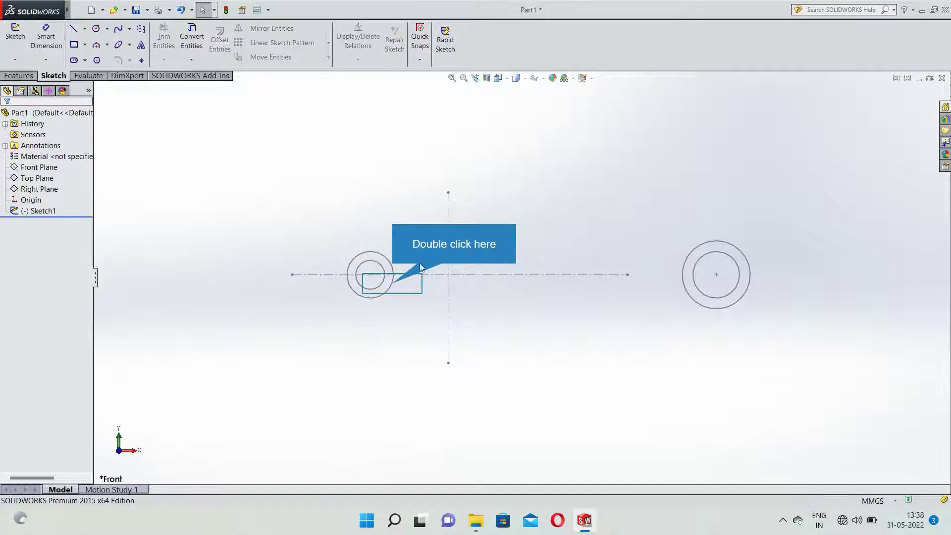
pyautogui.doubleClick(394, 286)
# Make the centers of the two circle pairs symmetric about the vertical centerline.
pyautogui.click(370, 274)
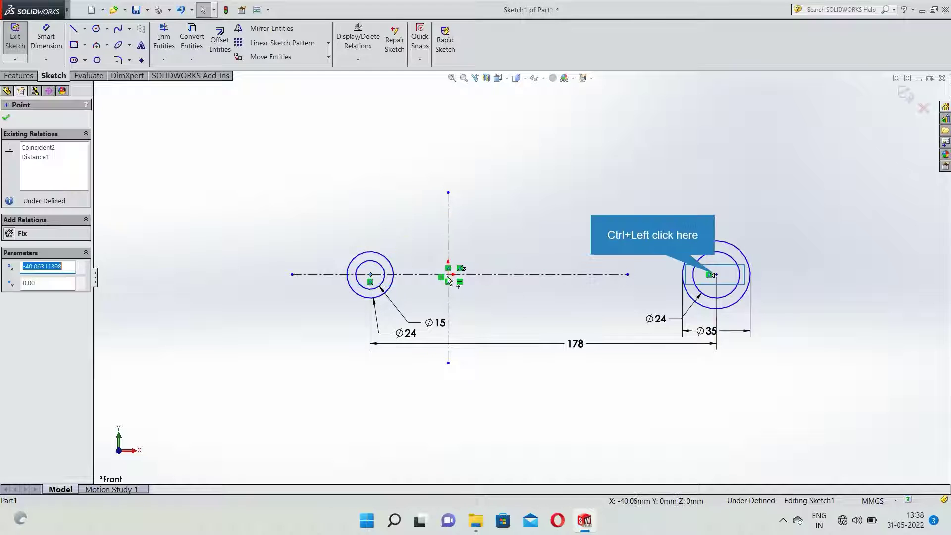
pyautogui.keyDown('ctrl'); pyautogui.click(712, 275); pyautogui.keyUp('ctrl')
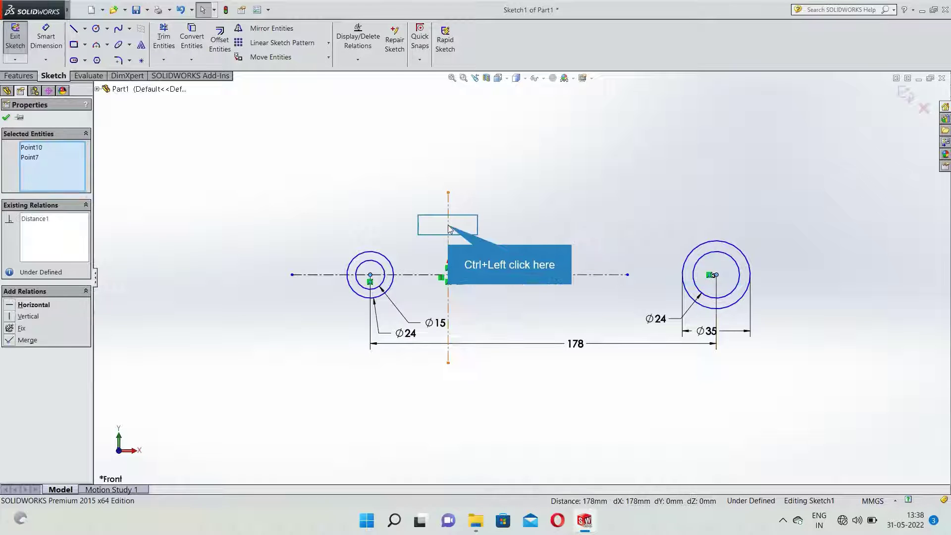
pyautogui.keyDown('ctrl'); pyautogui.click(448, 228); pyautogui.keyUp('ctrl')
pyautogui.click(30, 305)
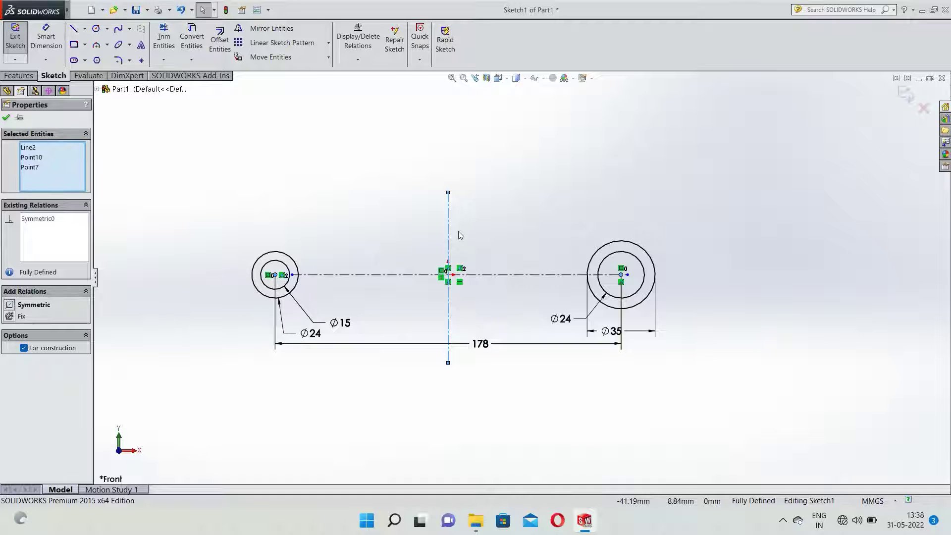
# Sketch a corner rectangle about 140 mm long between the circle pairs, spanning the horizontal centerline.
pyautogui.press('f')
pyautogui.click(74, 44)
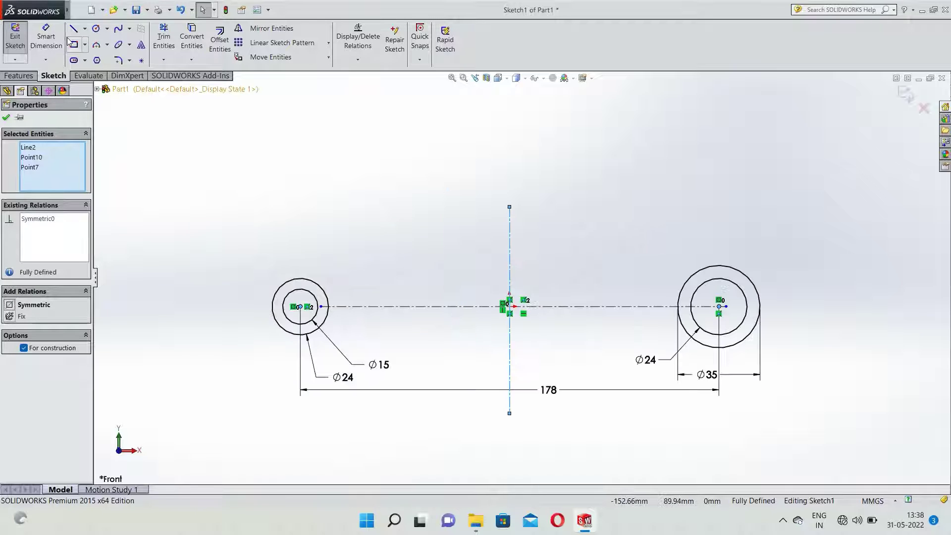
pyautogui.click(338, 286)
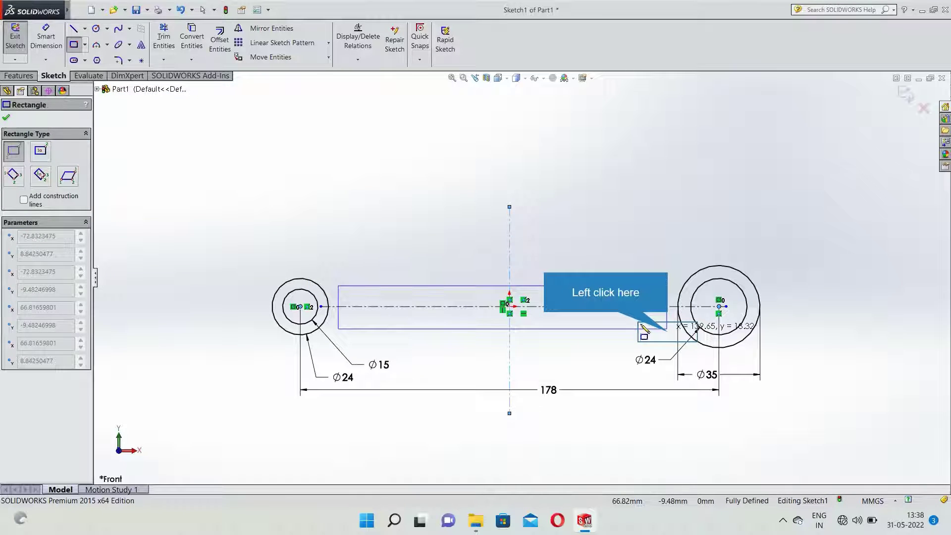
pyautogui.click(668, 331)
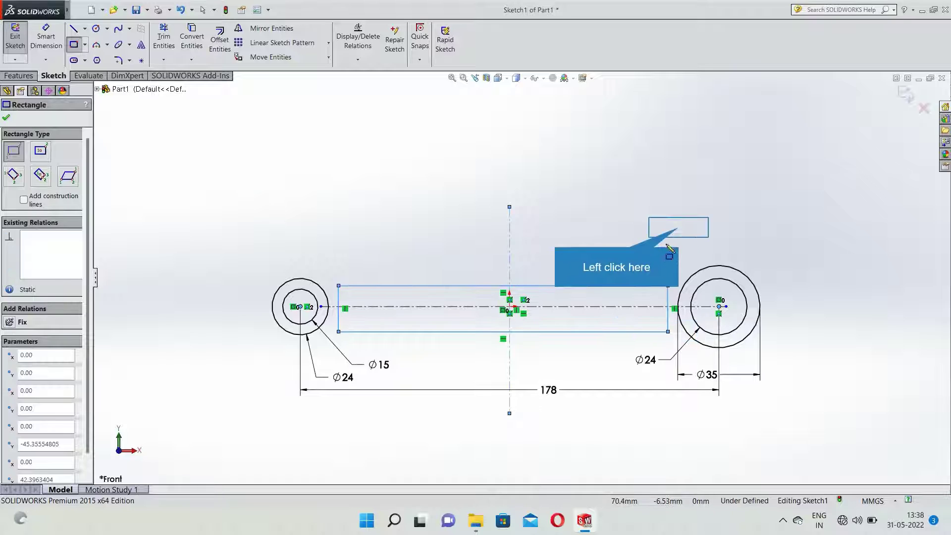
pyautogui.click(678, 228)
pyautogui.press('Escape')
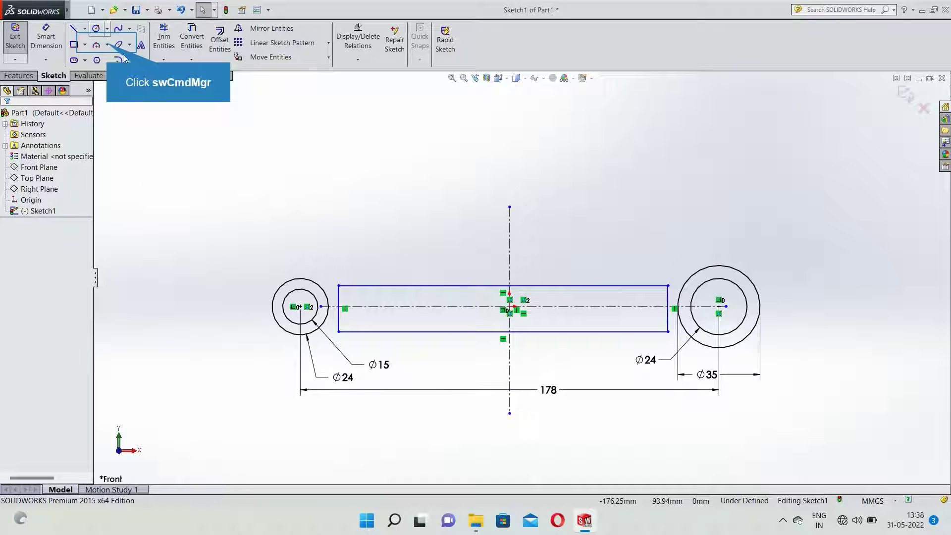
# Sketch a shallow downward-bulging 3 Point Arc just above the smaller circle pair.
pyautogui.click(107, 45)
pyautogui.click(112, 66)
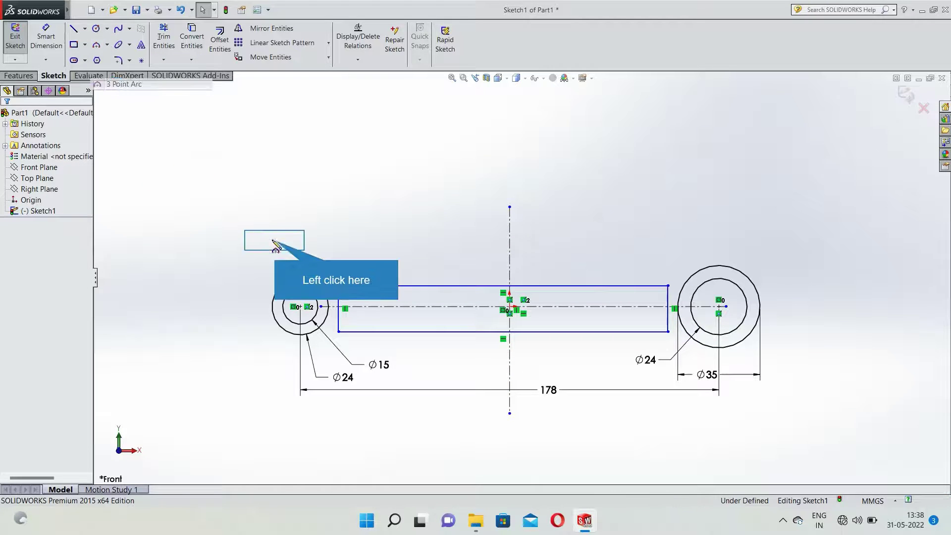
pyautogui.click(324, 246)
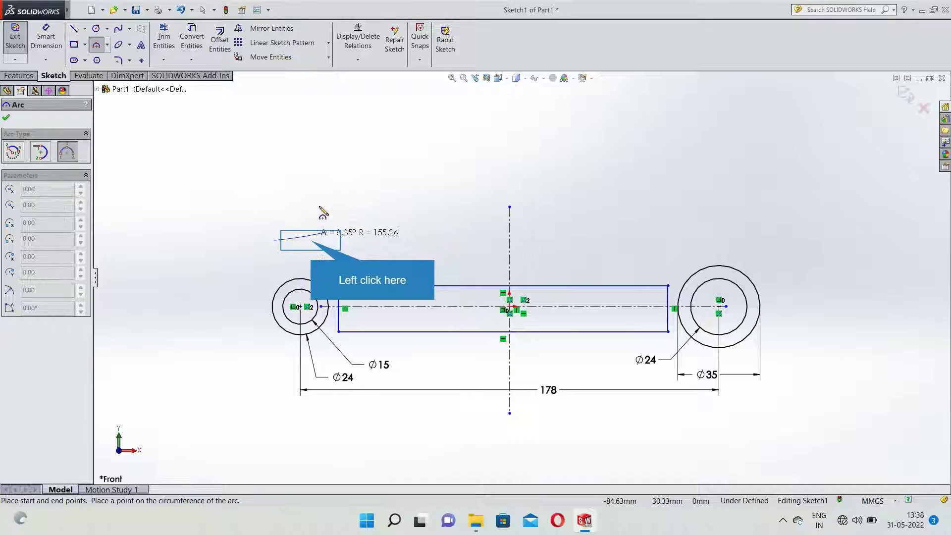
pyautogui.click(313, 243)
pyautogui.press('Escape')
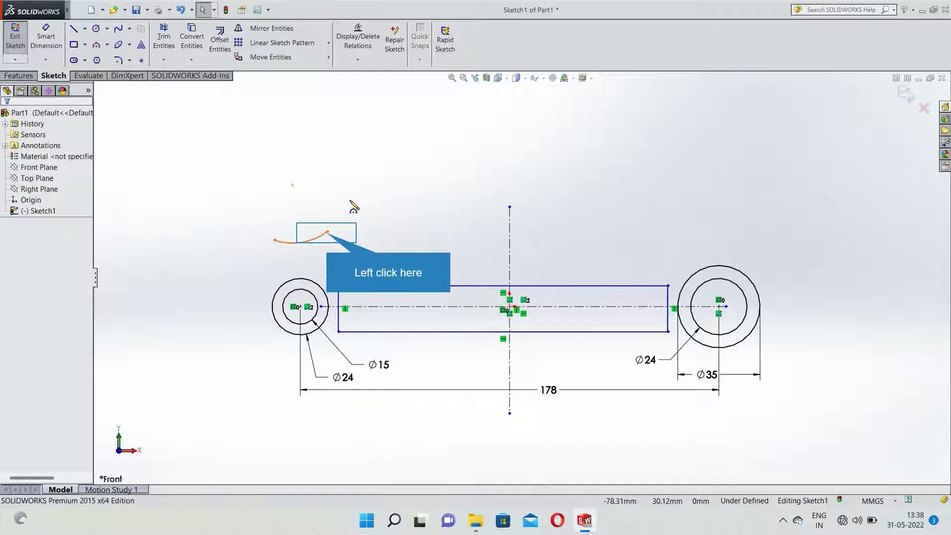
# Make the arc's right endpoint coincident with the rectangle's upper edge and its left endpoint coincident with the smaller pair's outer circle.
pyautogui.click(327, 231)
pyautogui.keyDown('ctrl'); pyautogui.click(342, 287); pyautogui.keyUp('ctrl')
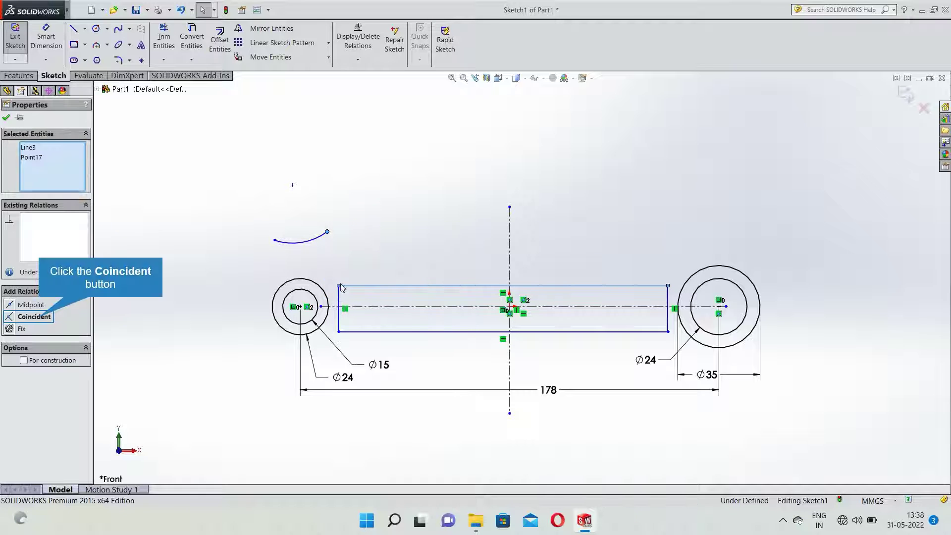
pyautogui.click(34, 316)
pyautogui.click(275, 294)
pyautogui.keyDown('ctrl'); pyautogui.click(300, 279); pyautogui.keyUp('ctrl')
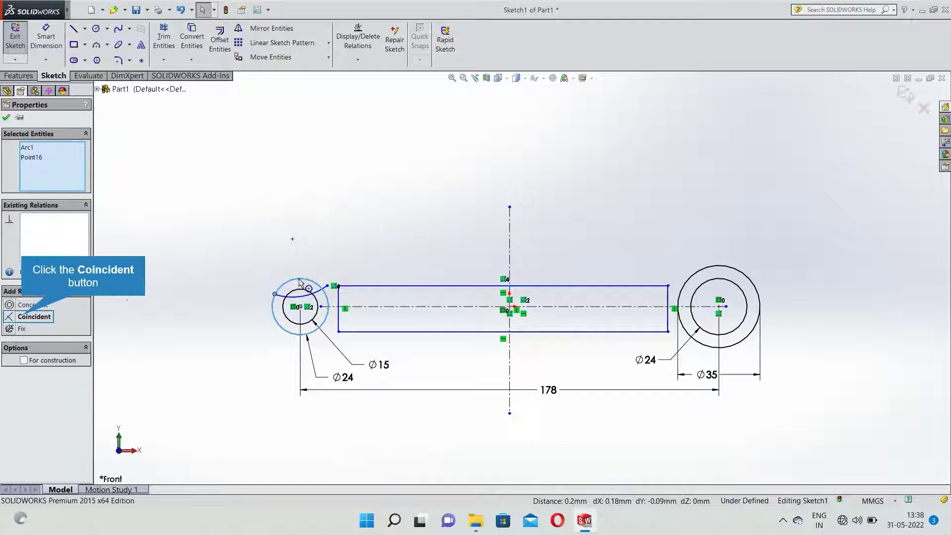
pyautogui.click(34, 317)
# Make the arc tangent to the outer circle of the smaller pair.
pyautogui.click(323, 293)
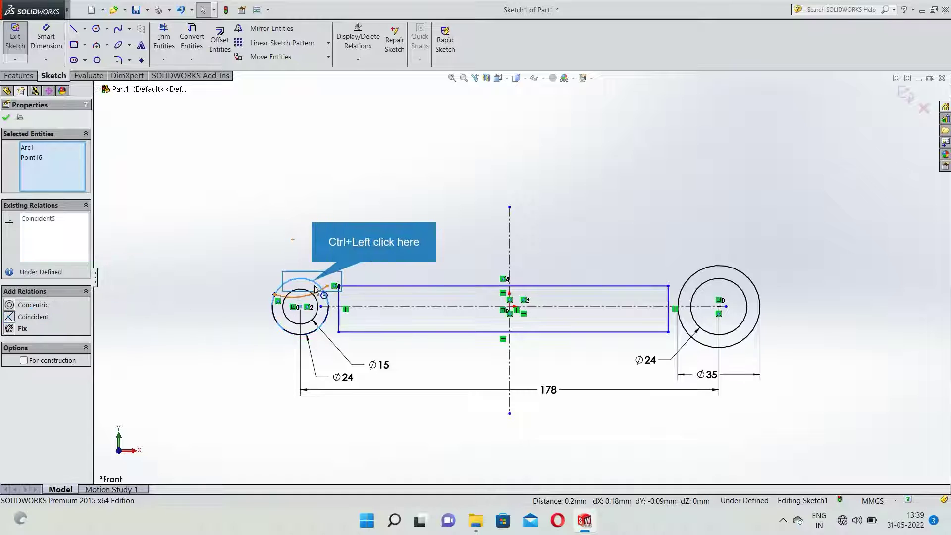
pyautogui.keyDown('ctrl'); pyautogui.click(264, 291); pyautogui.keyUp('ctrl')
pyautogui.click(25, 316)
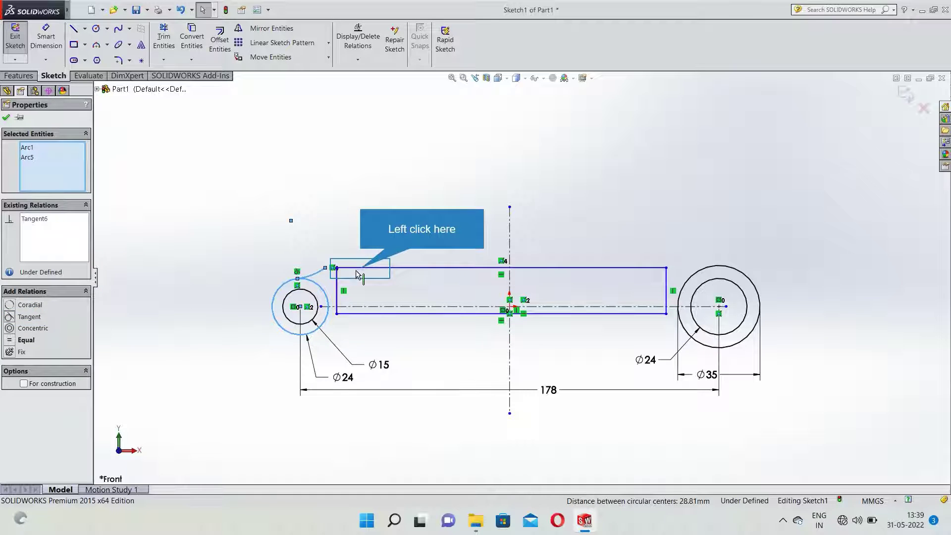
# Try to make the arc tangent to the rectangle's upper edge and undo the relation.
pyautogui.click(356, 274)
pyautogui.keyDown('ctrl'); pyautogui.click(311, 280); pyautogui.keyUp('ctrl')
pyautogui.click(29, 305)
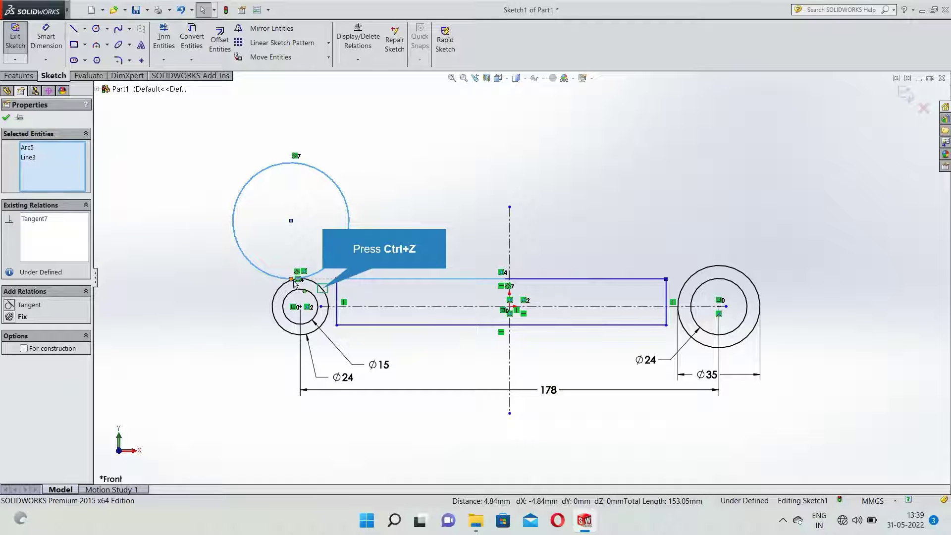
pyautogui.hotkey('ctrl', 'z')
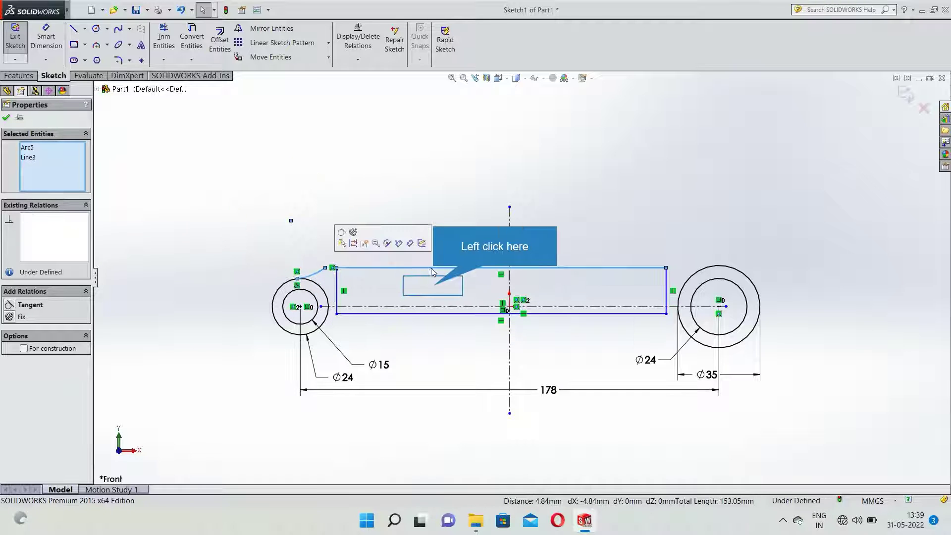
# Make the rectangle's upper and lower edges symmetric about the horizontal centerline.
pyautogui.click(435, 290)
pyautogui.click(443, 268)
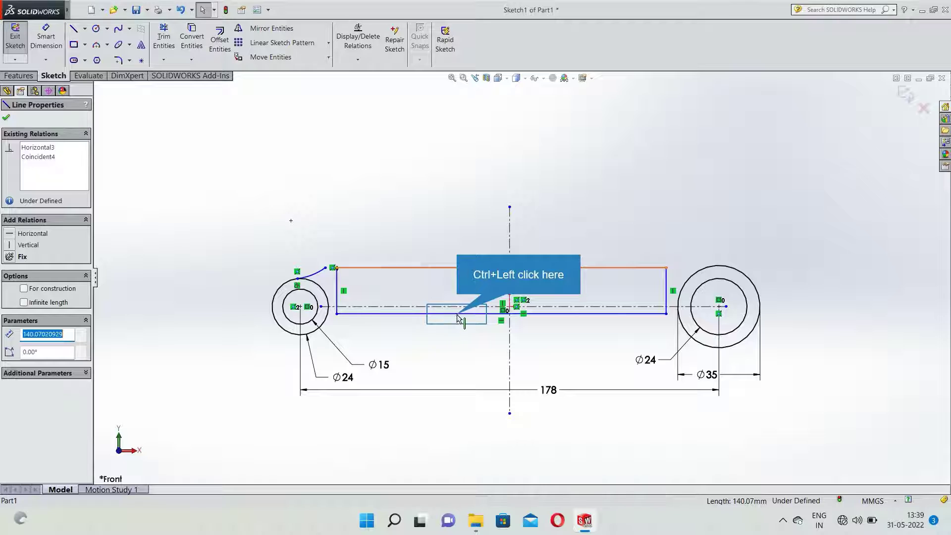
pyautogui.keyDown('ctrl'); pyautogui.click(457, 314); pyautogui.keyUp('ctrl')
pyautogui.keyDown('ctrl'); pyautogui.click(458, 307); pyautogui.keyUp('ctrl')
pyautogui.click(29, 363)
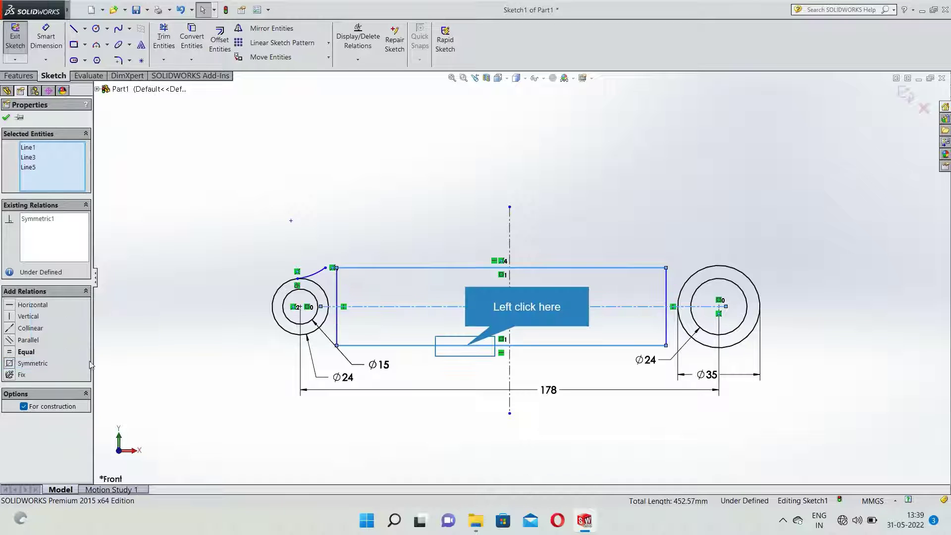
pyautogui.click(463, 347)
pyautogui.press('Escape')
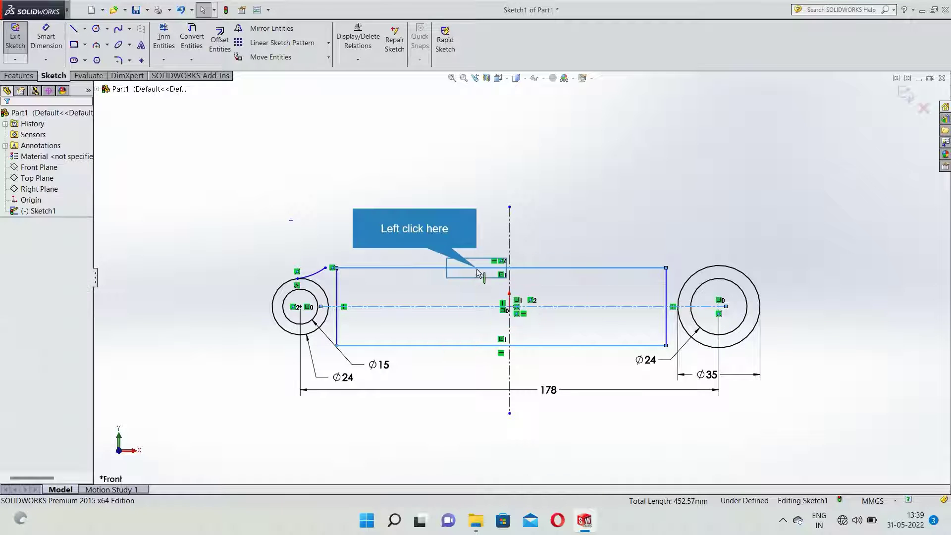
# Try to dimension the distance between the rectangle's upper and lower edges.
pyautogui.click(461, 268)
pyautogui.click(355, 168)
pyautogui.click(58, 34)
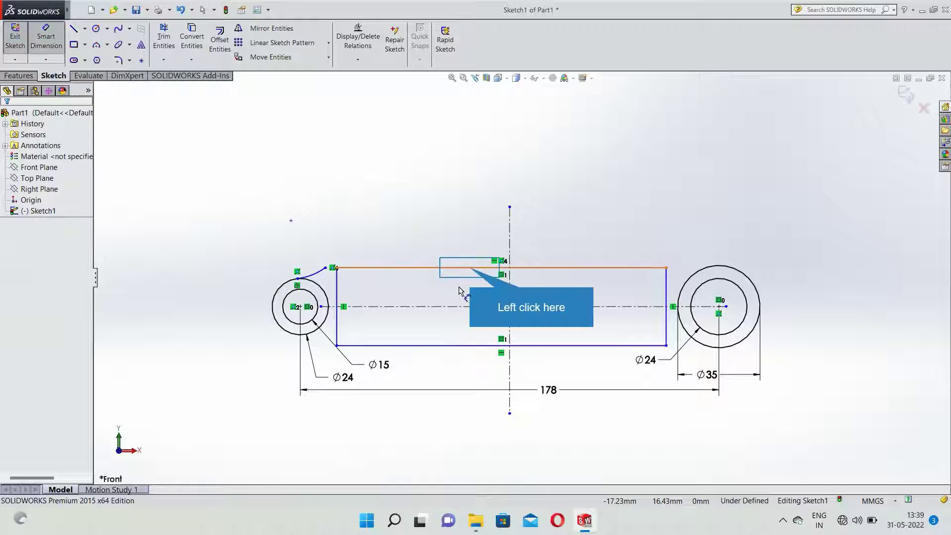
pyautogui.click(470, 268)
pyautogui.click(472, 347)
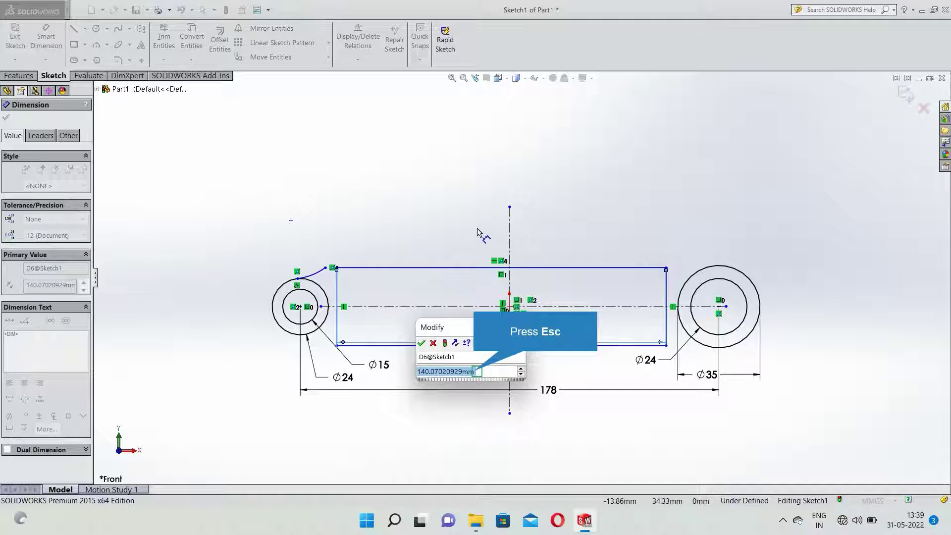
pyautogui.press('Escape')
# Delete the horizontal length dimension from the rectangle's lower edge.
pyautogui.click(62, 36)
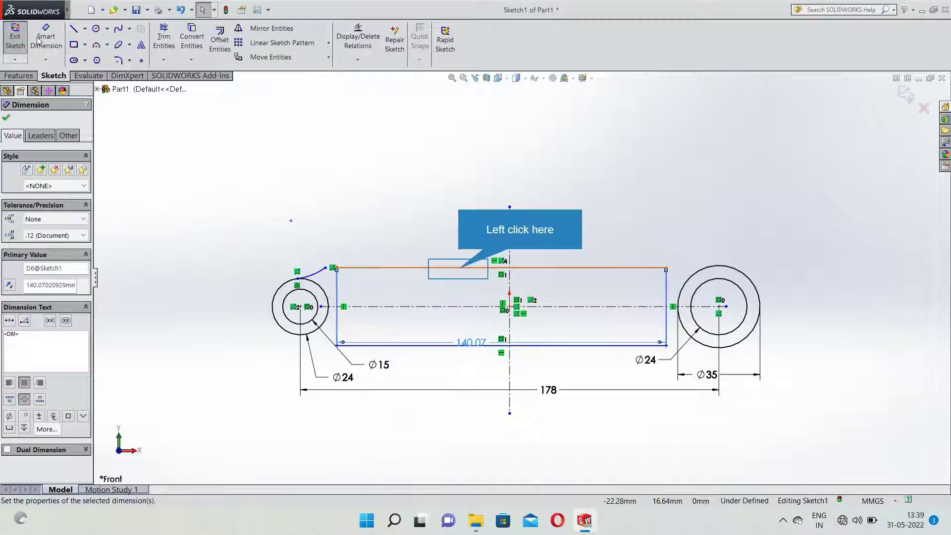
pyautogui.click(451, 345)
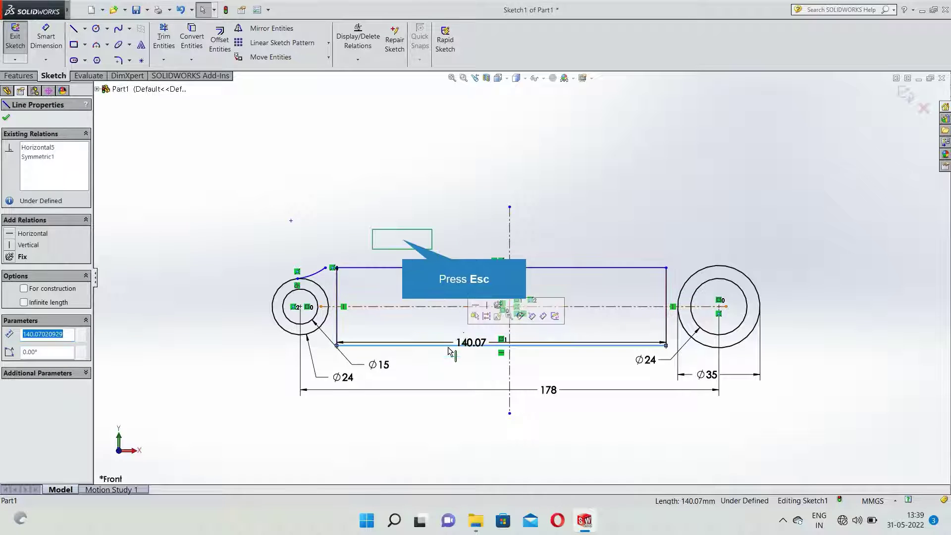
pyautogui.press('Escape')
pyautogui.click(479, 342)
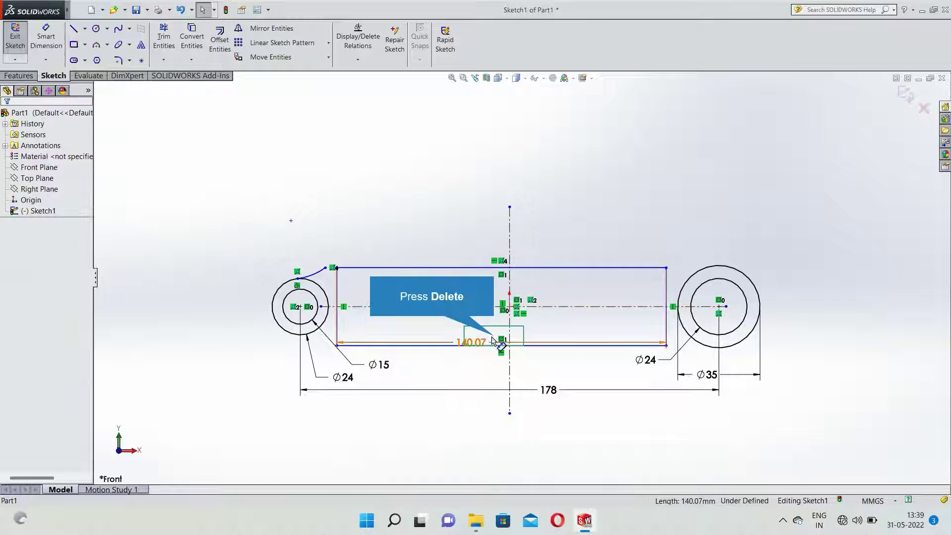
pyautogui.press('Delete')
# Dimension the rectangle's vertical edge nearest the larger circle pair and set its height to 18 mm.
pyautogui.click(50, 37)
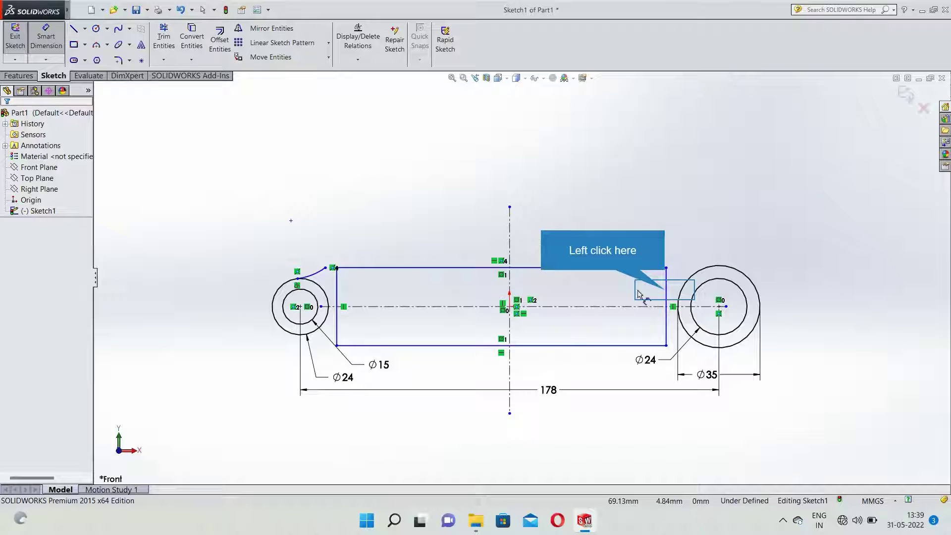
pyautogui.click(666, 302)
pyautogui.click(847, 267)
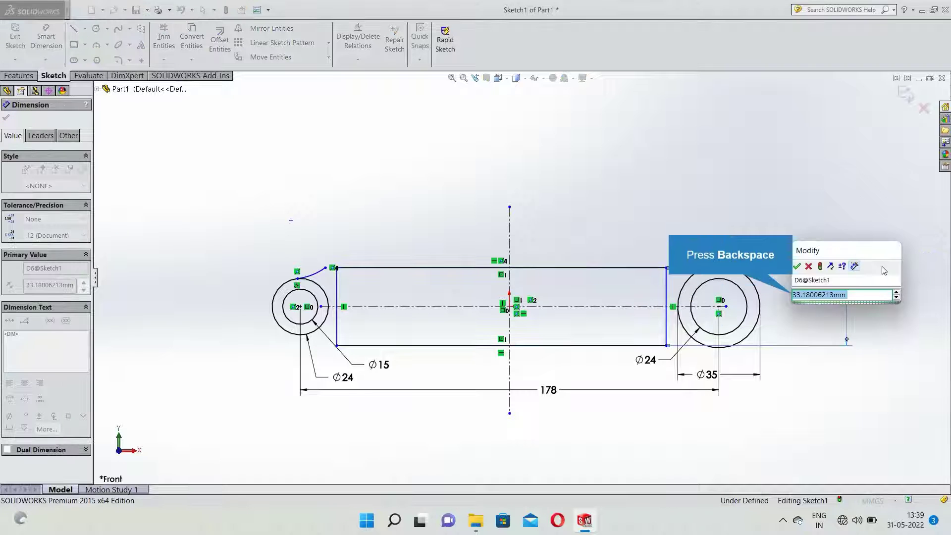
pyautogui.press('BackSpace')
pyautogui.write('18')
pyautogui.press('Return')
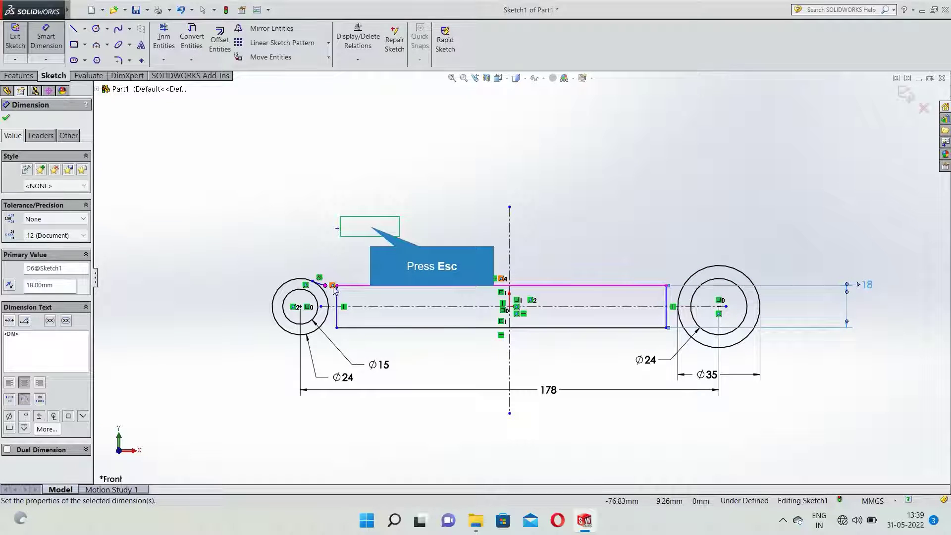
pyautogui.press('Escape')
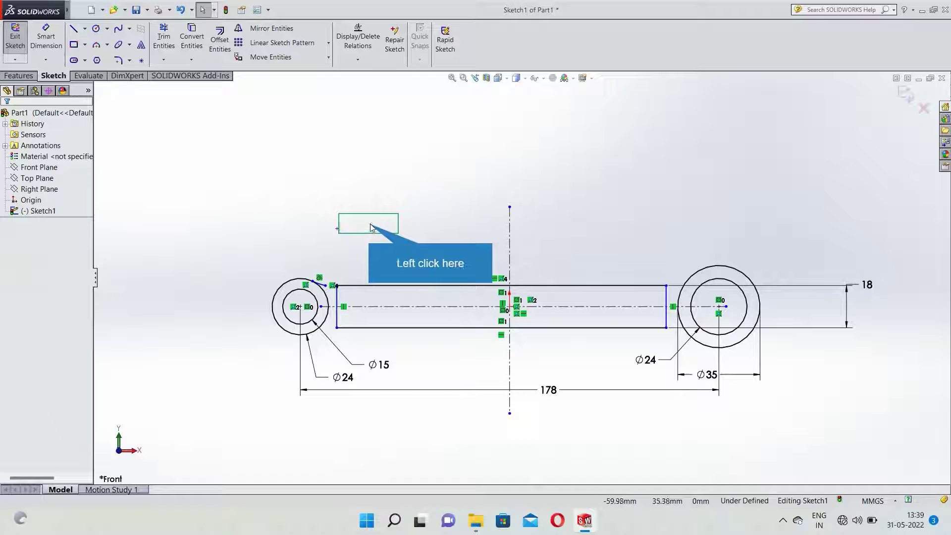
# Make the upper arc beside the smaller circle pair tangent to the rectangle's upper edge.
pyautogui.click(336, 286)
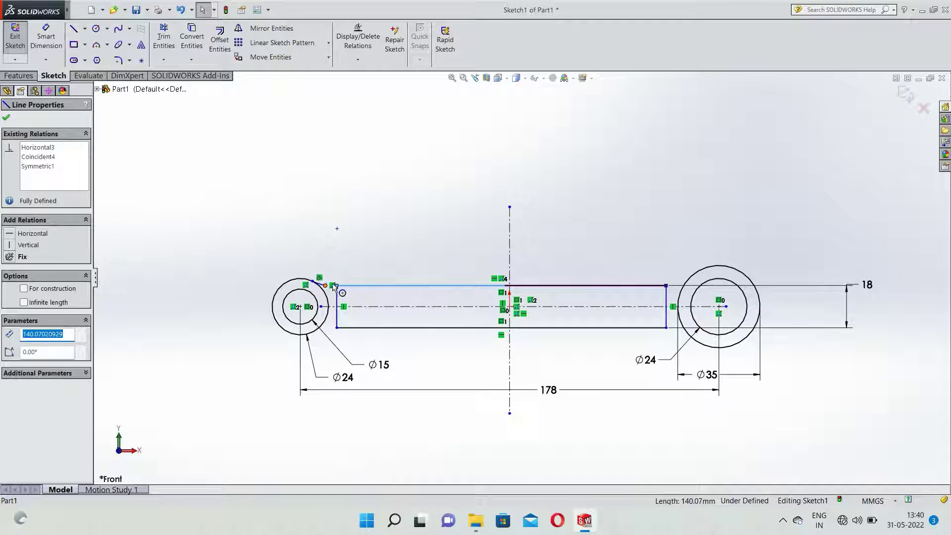
pyautogui.scroll(1, 328, 288)
pyautogui.scroll(-3, 496, 299)
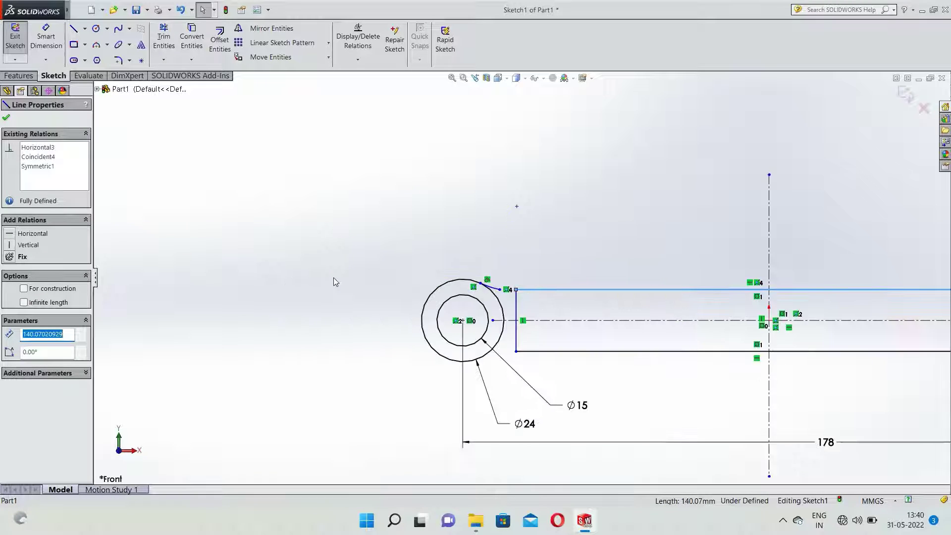
pyautogui.click(496, 299)
pyautogui.keyDown('ctrl'); pyautogui.click(539, 290); pyautogui.keyUp('ctrl')
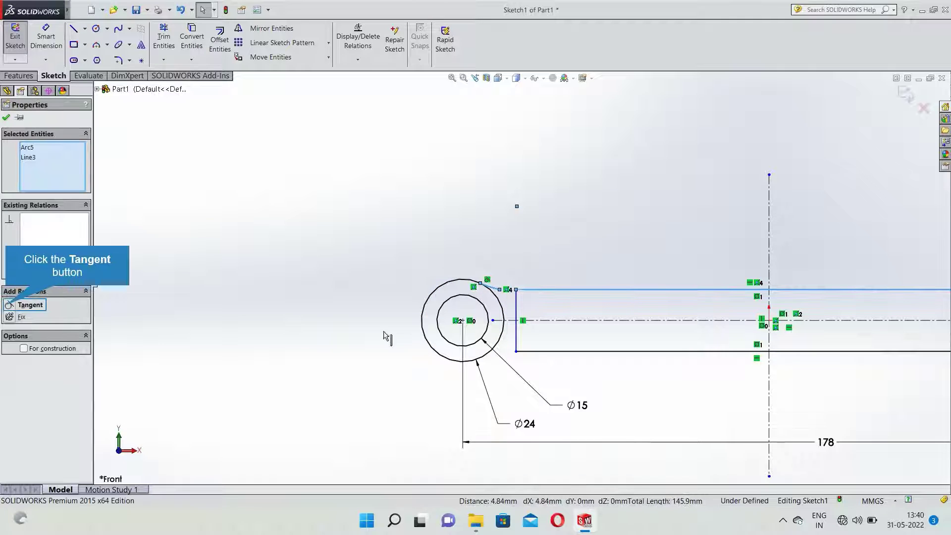
pyautogui.click(9, 306)
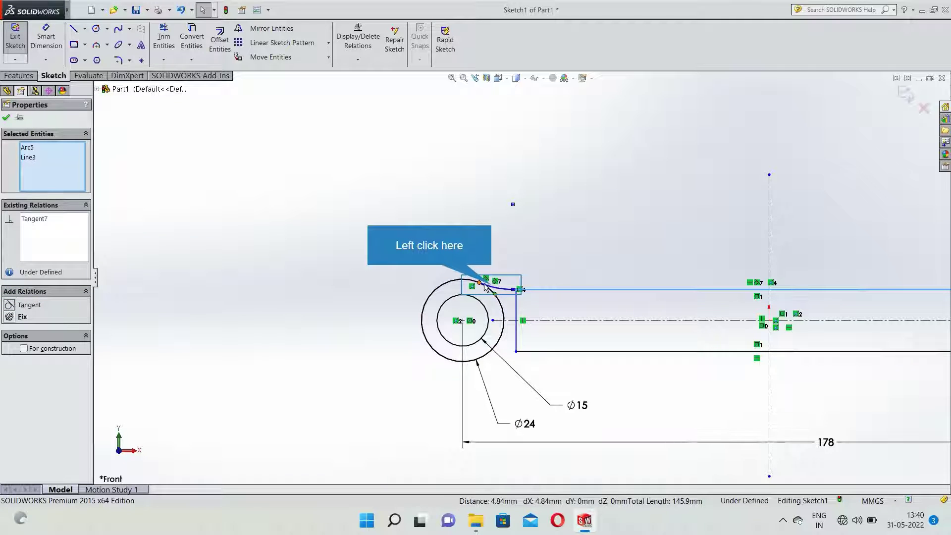
pyautogui.keyDown('ctrl'); pyautogui.click(436, 288); pyautogui.keyUp('ctrl')
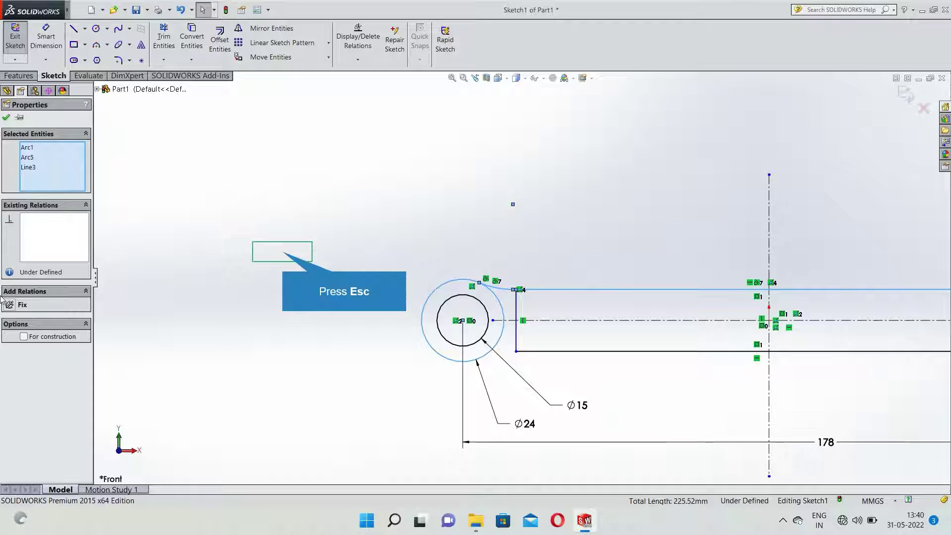
pyautogui.press('Escape')
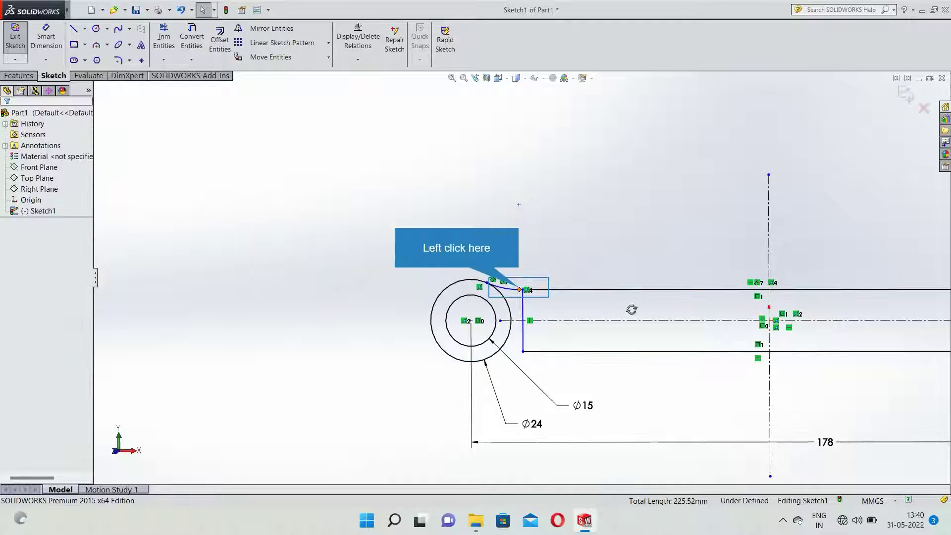
# Merge the upper arc's free endpoint with the rectangle's upper corner nearest the smaller circle pair.
pyautogui.click(519, 290)
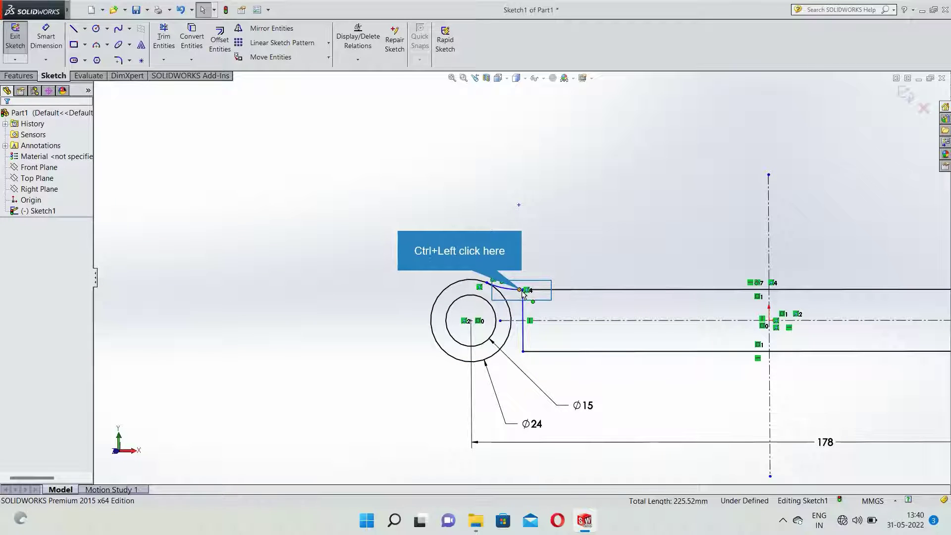
pyautogui.keyDown('ctrl'); pyautogui.click(523, 295); pyautogui.keyUp('ctrl')
pyautogui.click(25, 340)
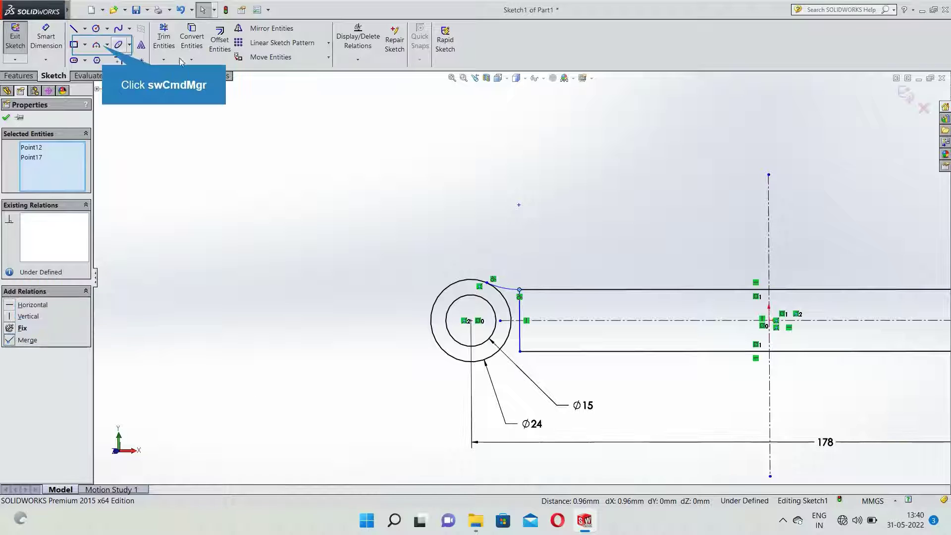
# Sketch a three-point arc with a radius of about 14.86 mm below the smaller circle pair and the rectangle's near end.
pyautogui.click(109, 46)
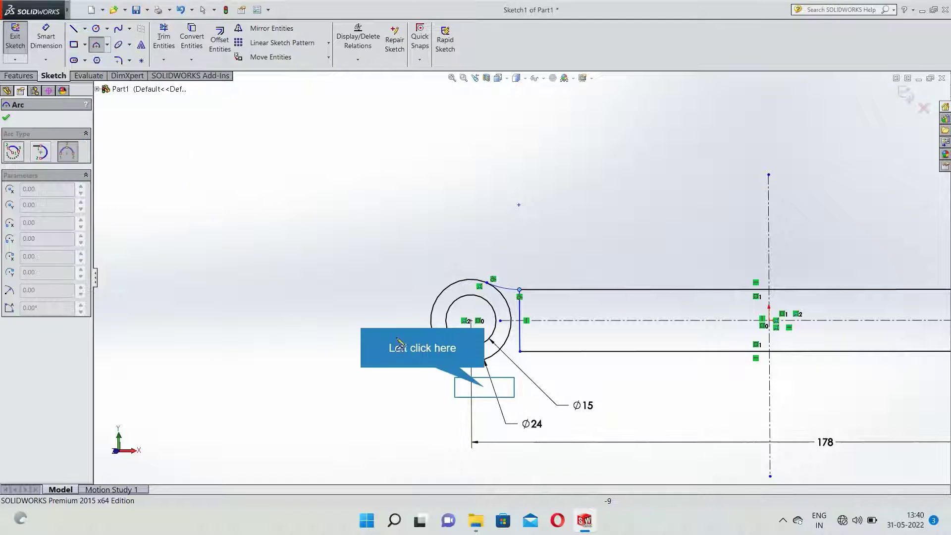
pyautogui.click(488, 388)
pyautogui.click(550, 374)
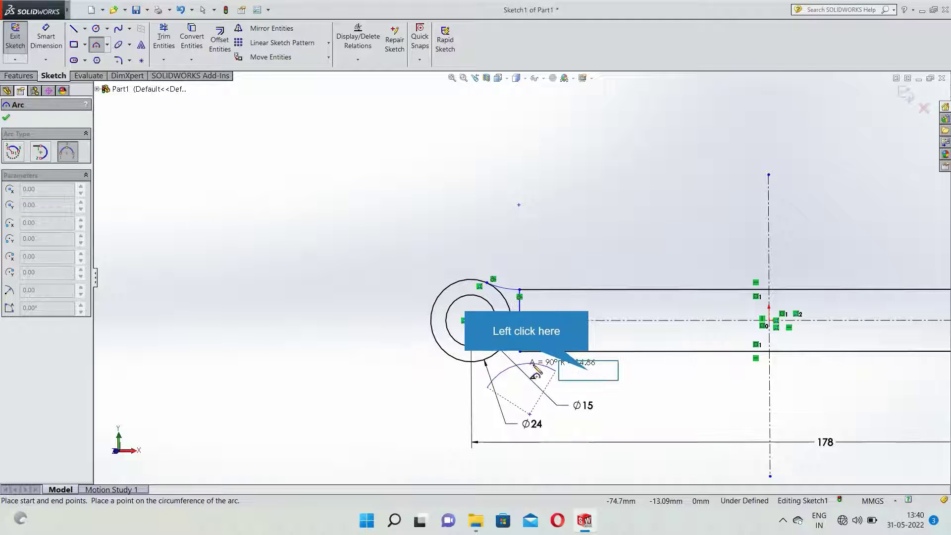
pyautogui.click(565, 373)
pyautogui.press('Escape')
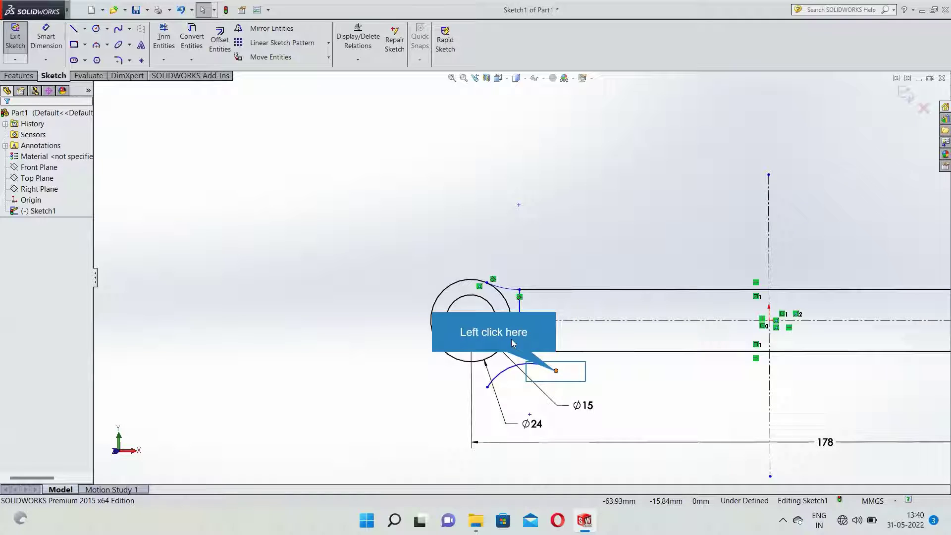
# Make the lower arc's endpoints coincident with the rectangle's lower edge and the smaller pair's outer circle.
pyautogui.click(556, 371)
pyautogui.keyDown('ctrl'); pyautogui.click(568, 351); pyautogui.keyUp('ctrl')
pyautogui.click(62, 317)
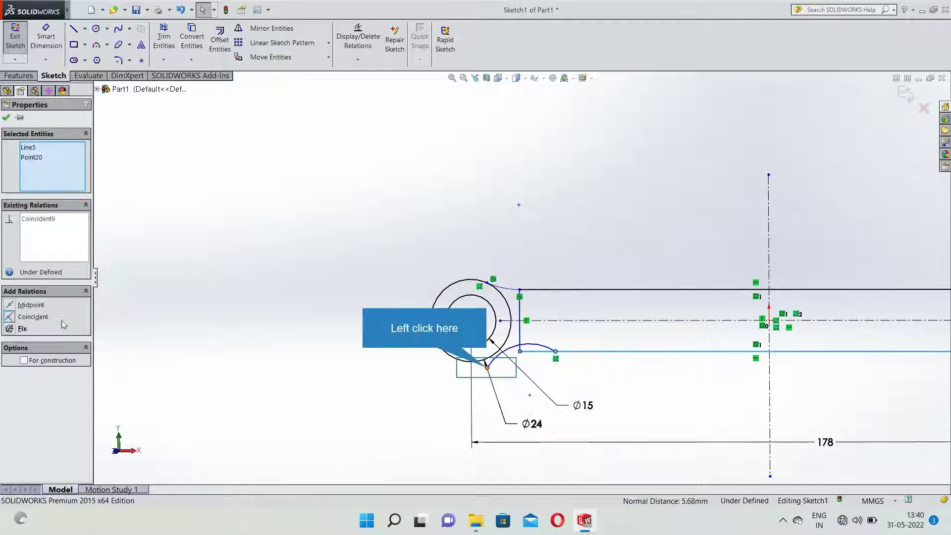
pyautogui.click(487, 368)
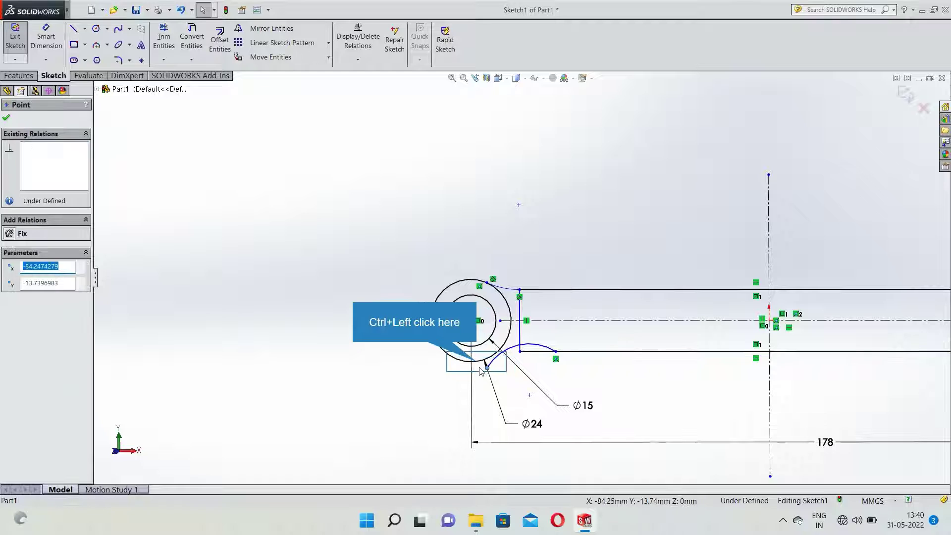
pyautogui.keyDown('ctrl'); pyautogui.click(478, 366); pyautogui.keyUp('ctrl')
pyautogui.click(33, 317)
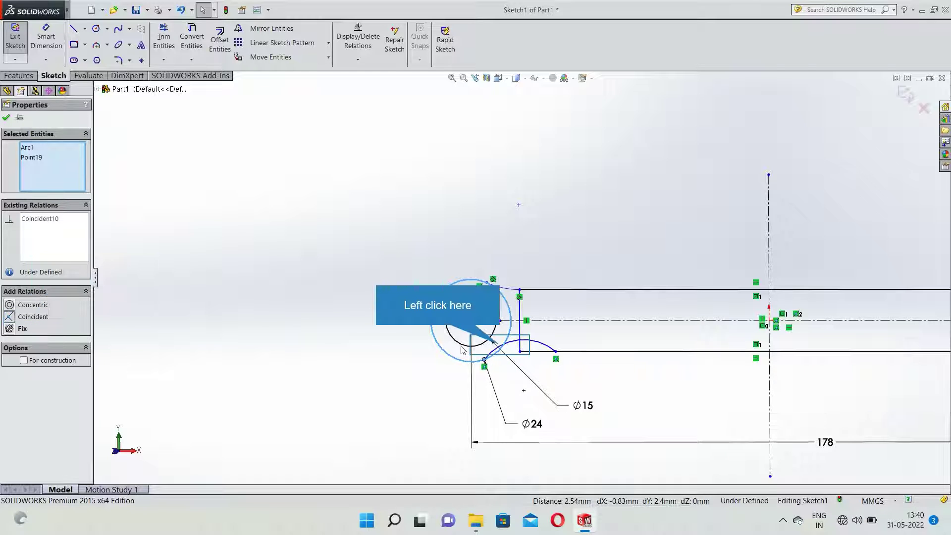
pyautogui.click(499, 349)
pyautogui.keyDown('ctrl'); pyautogui.click(503, 351); pyautogui.keyUp('ctrl')
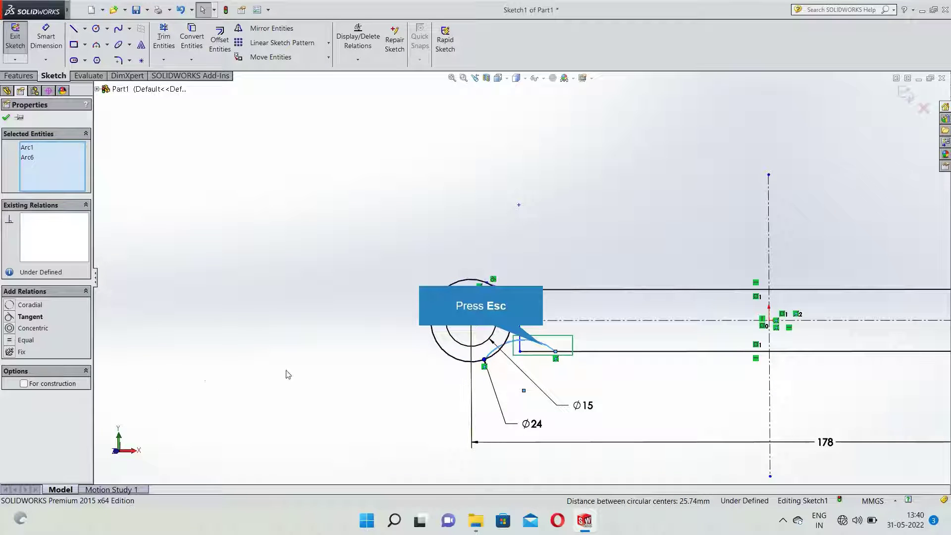
pyautogui.press('Escape')
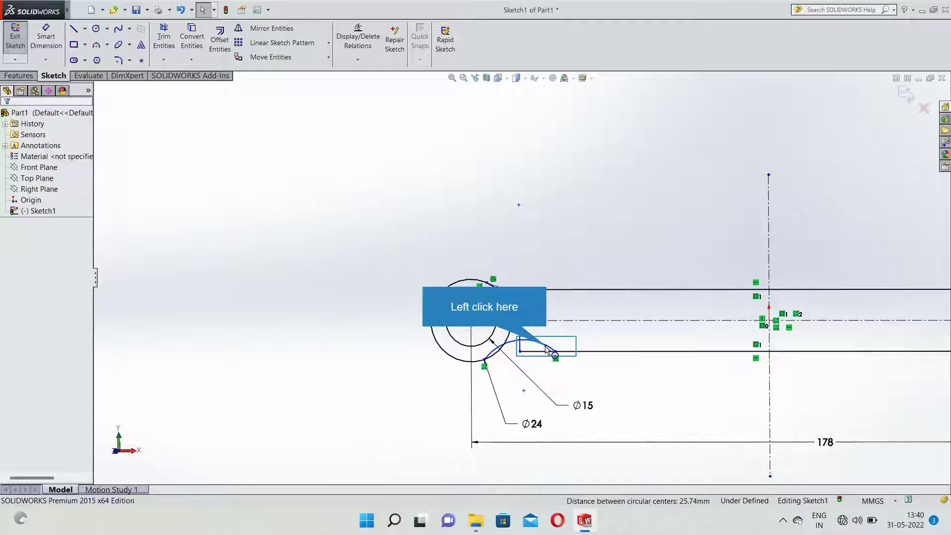
# Make the lower arc tangent to the rectangle's lower edge and to the smaller pair's outer circle.
pyautogui.click(543, 353)
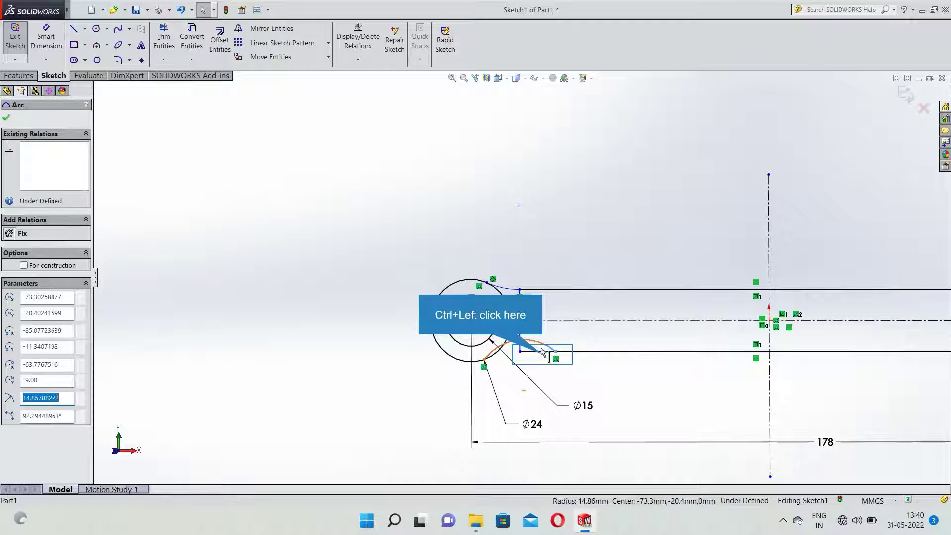
pyautogui.keyDown('ctrl'); pyautogui.click(544, 353); pyautogui.keyUp('ctrl')
pyautogui.click(28, 305)
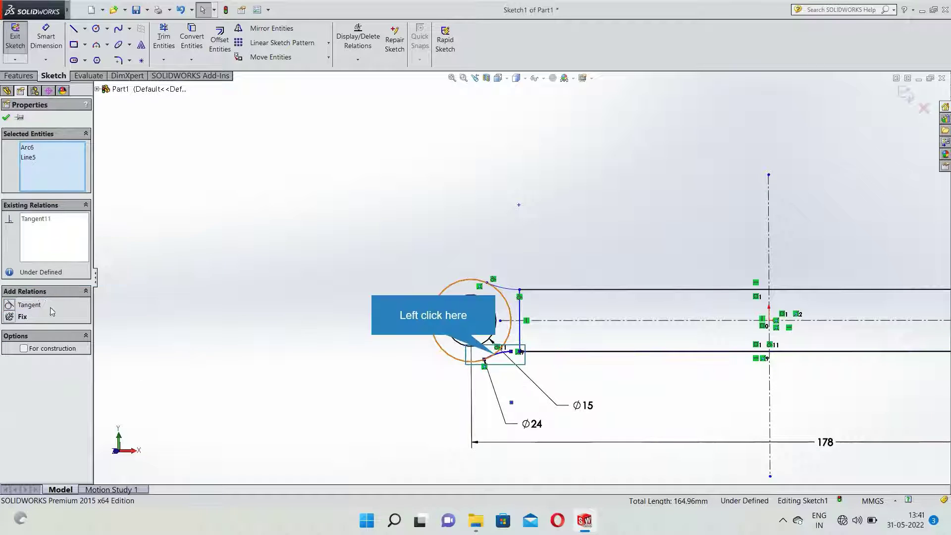
pyautogui.click(498, 358)
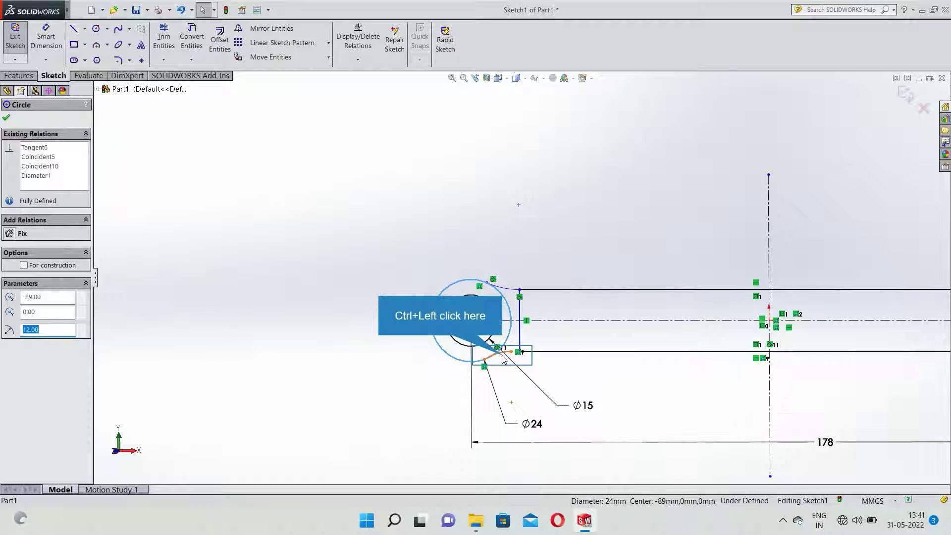
pyautogui.keyDown('ctrl'); pyautogui.click(503, 358); pyautogui.keyUp('ctrl')
pyautogui.click(30, 317)
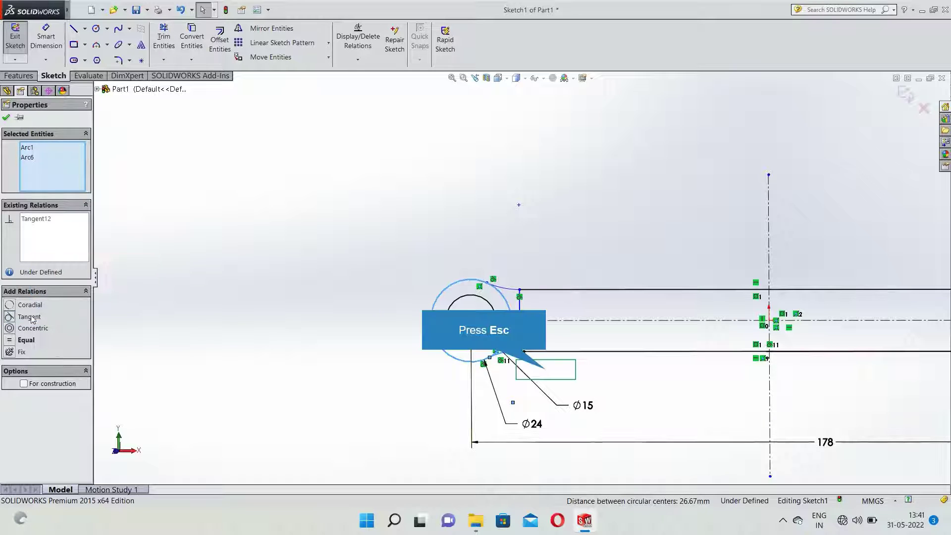
pyautogui.press('Escape')
pyautogui.click(518, 352)
pyautogui.keyDown('ctrl'); pyautogui.click(520, 353); pyautogui.keyUp('ctrl')
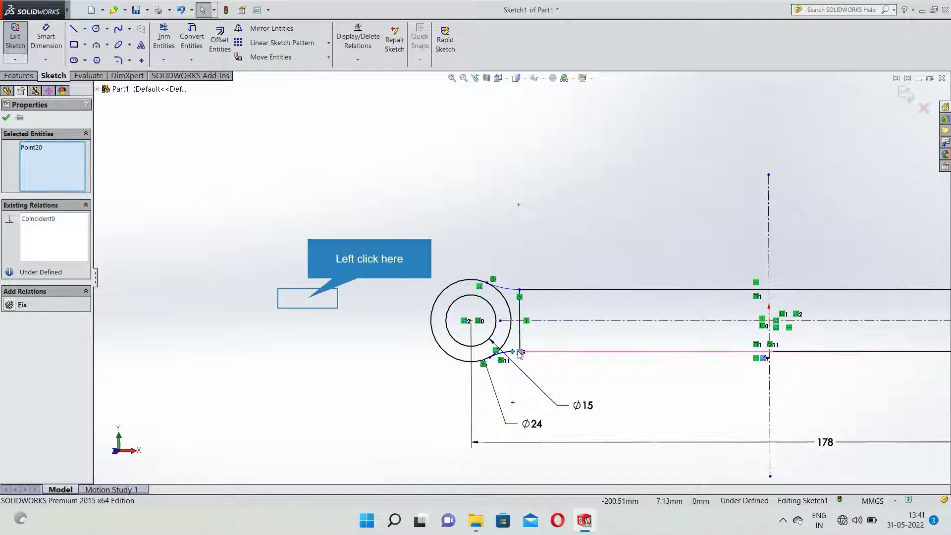
pyautogui.click(262, 301)
# Merge the lower arc's free endpoint with the rectangle's lower corner nearest the smaller circle pair.
pyautogui.scroll(2, 615, 371)
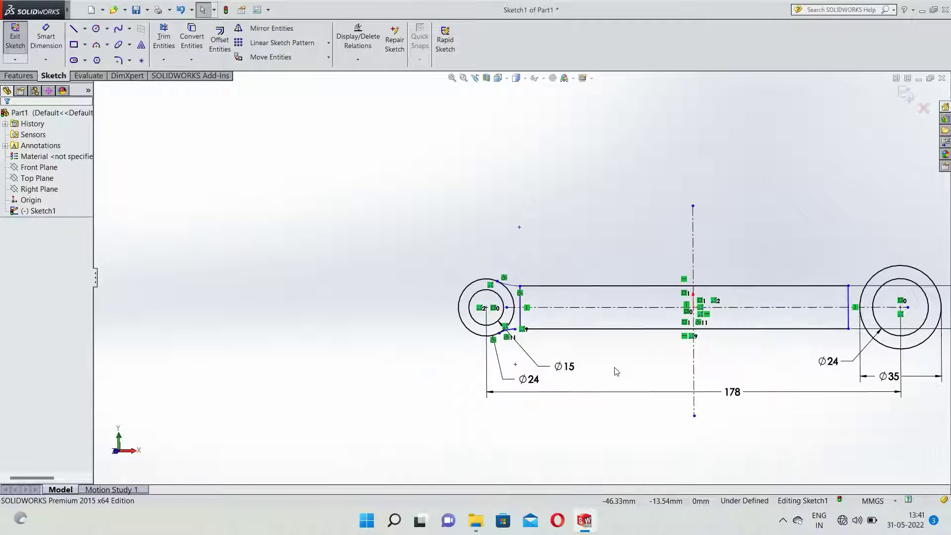
pyautogui.scroll(-4, 615, 371)
pyautogui.click(390, 263)
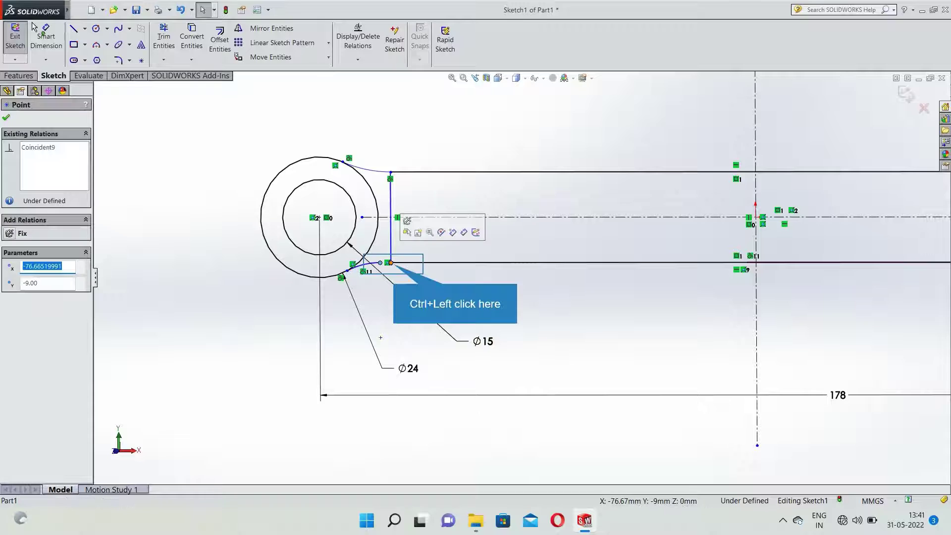
pyautogui.keyDown('ctrl'); pyautogui.click(391, 264); pyautogui.keyUp('ctrl')
pyautogui.click(28, 340)
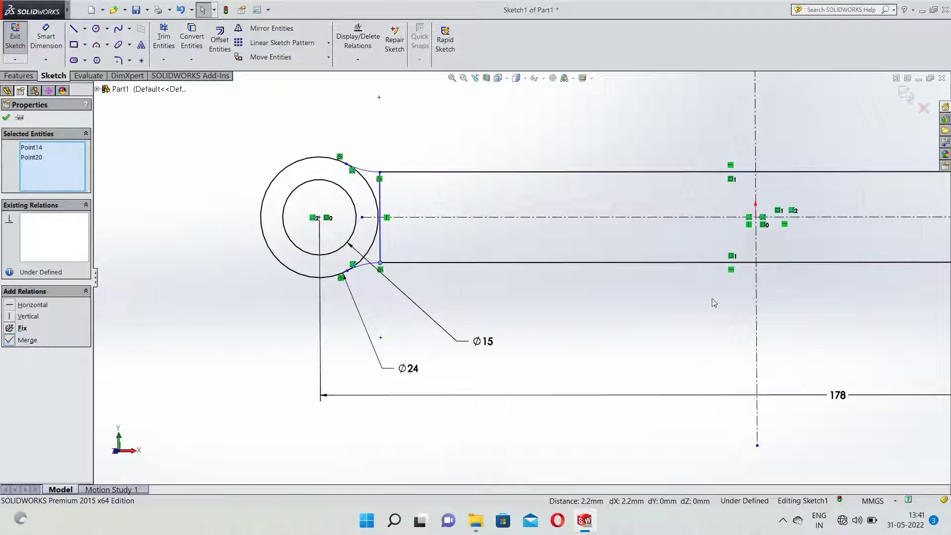
# Sketch a three-point arc with a radius of about 27.86 mm above the rectangle's end beside the larger circle pair.
pyautogui.scroll(3, 771, 295)
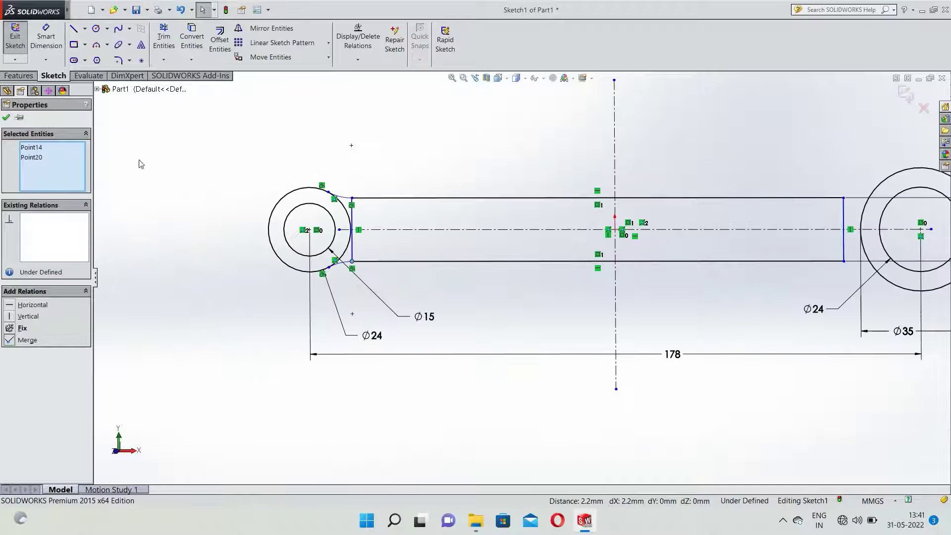
pyautogui.click(96, 45)
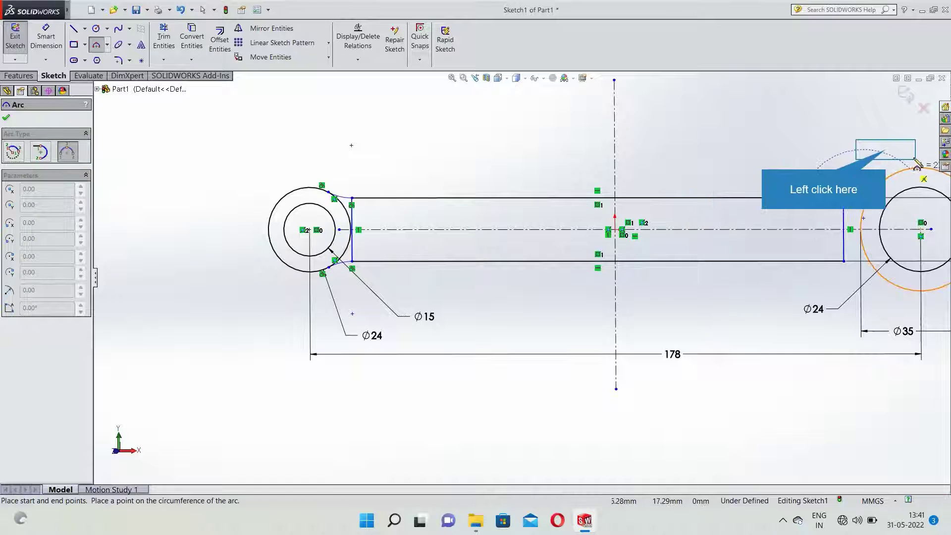
pyautogui.click(886, 151)
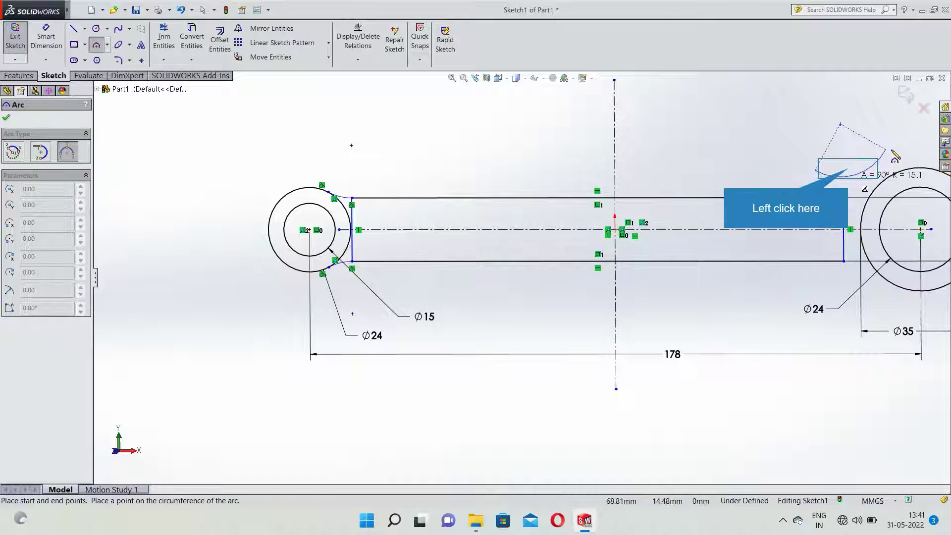
pyautogui.click(851, 170)
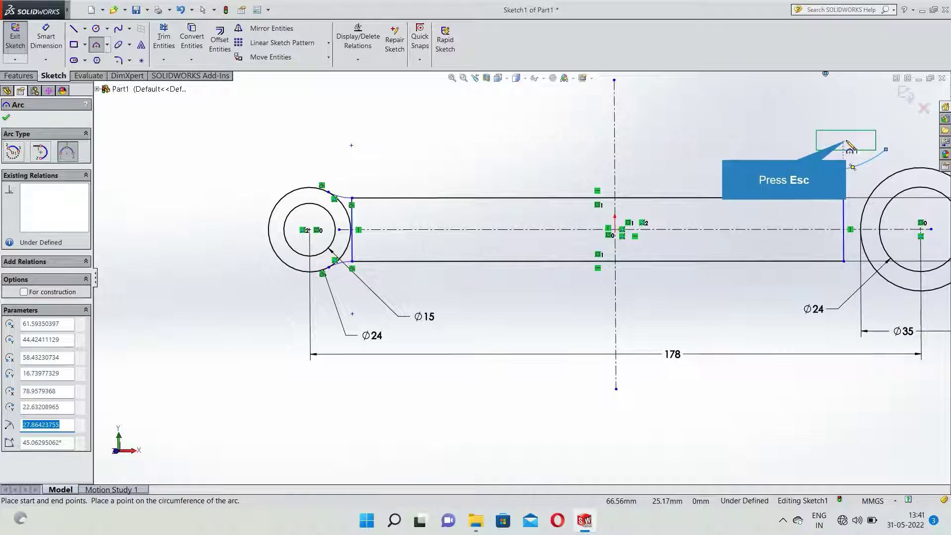
# Make the upper arc's endpoints coincident with the larger pair's outer circle and the rectangle's upper edge.
pyautogui.press('Escape')
pyautogui.click(887, 149)
pyautogui.keyDown('ctrl'); pyautogui.click(893, 178); pyautogui.keyUp('ctrl')
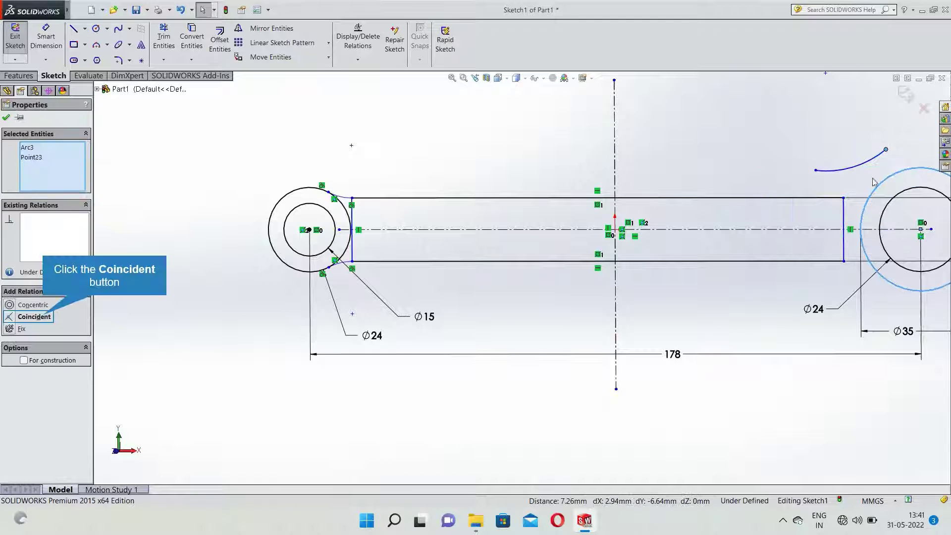
pyautogui.click(35, 317)
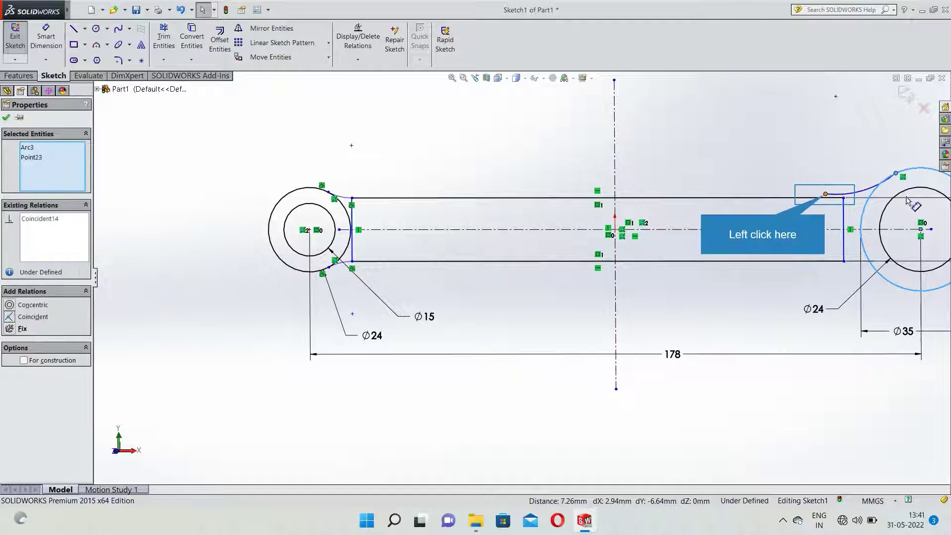
pyautogui.click(826, 195)
pyautogui.keyDown('ctrl'); pyautogui.click(817, 198); pyautogui.keyUp('ctrl')
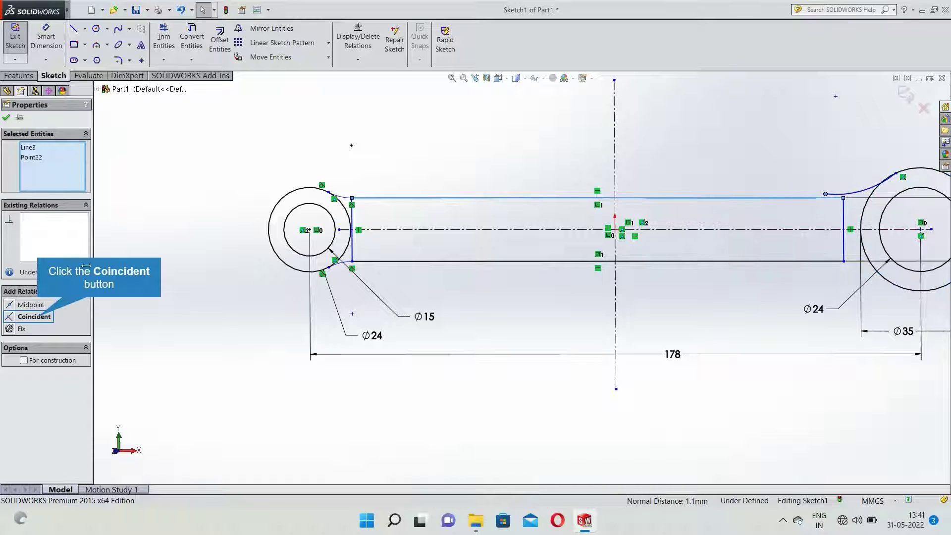
pyautogui.click(34, 317)
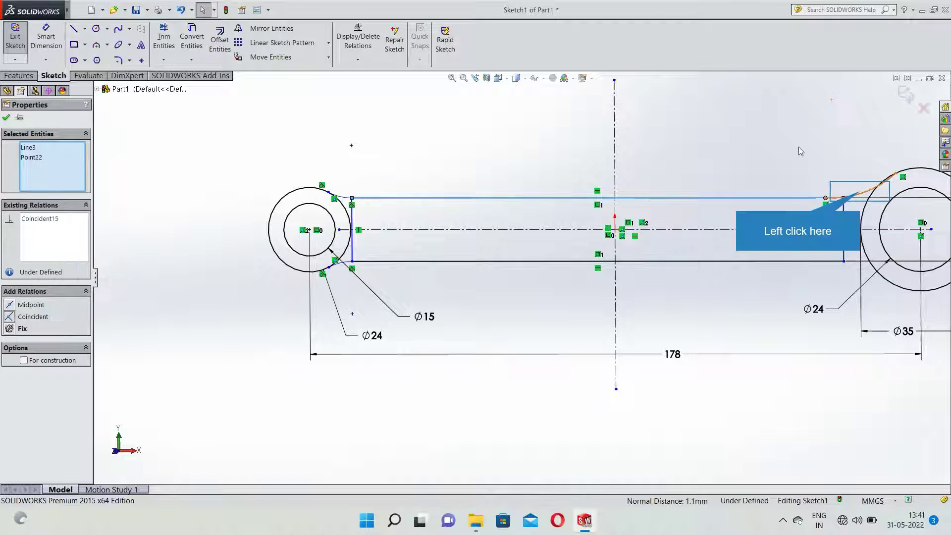
# Make the upper arc tangent to the larger pair's outer circle and to the rectangle's upper edge.
pyautogui.click(864, 193)
pyautogui.keyDown('ctrl'); pyautogui.click(916, 171); pyautogui.keyUp('ctrl')
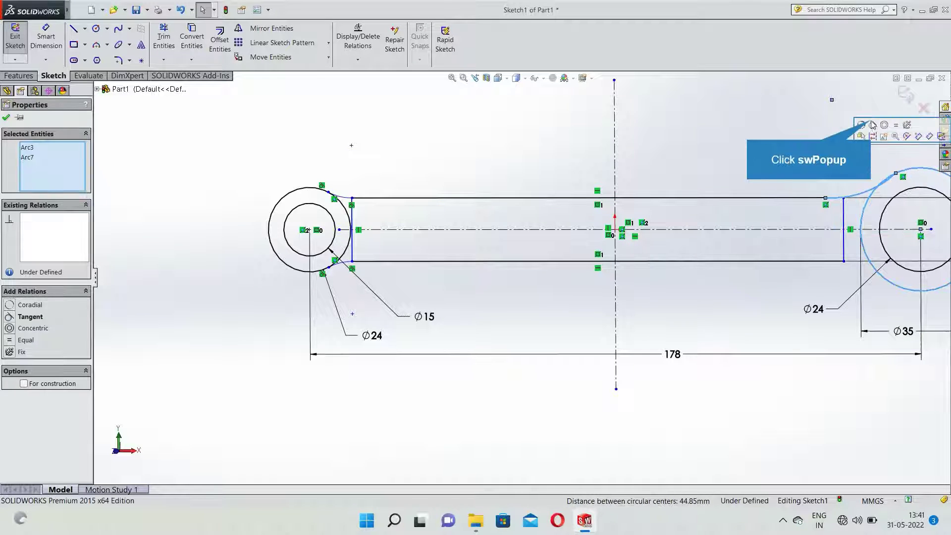
pyautogui.click(873, 125)
pyautogui.click(853, 198)
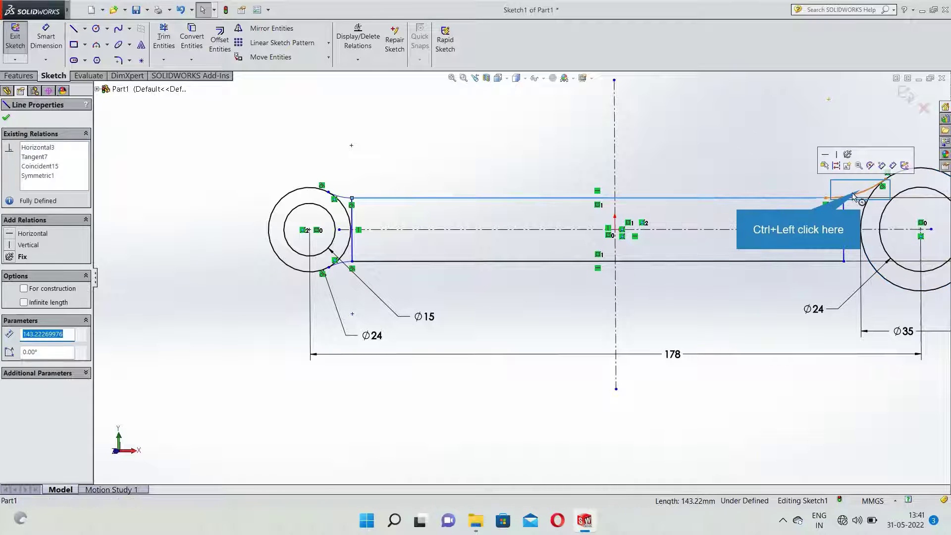
pyautogui.keyDown('ctrl'); pyautogui.click(860, 193); pyautogui.keyUp('ctrl')
pyautogui.click(866, 165)
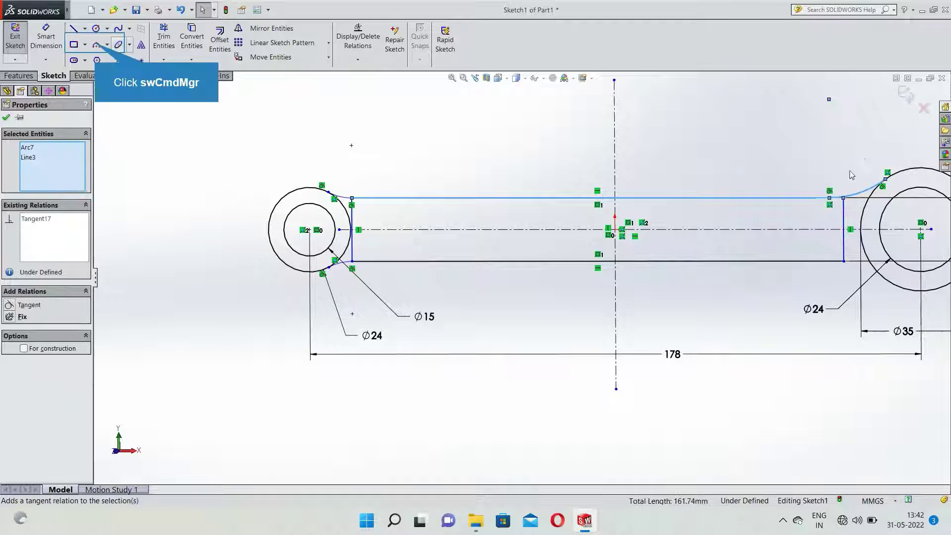
# Sketch a three-point arc with a radius of about 10.4 mm below the rectangle's end beside the larger circle pair.
pyautogui.click(97, 45)
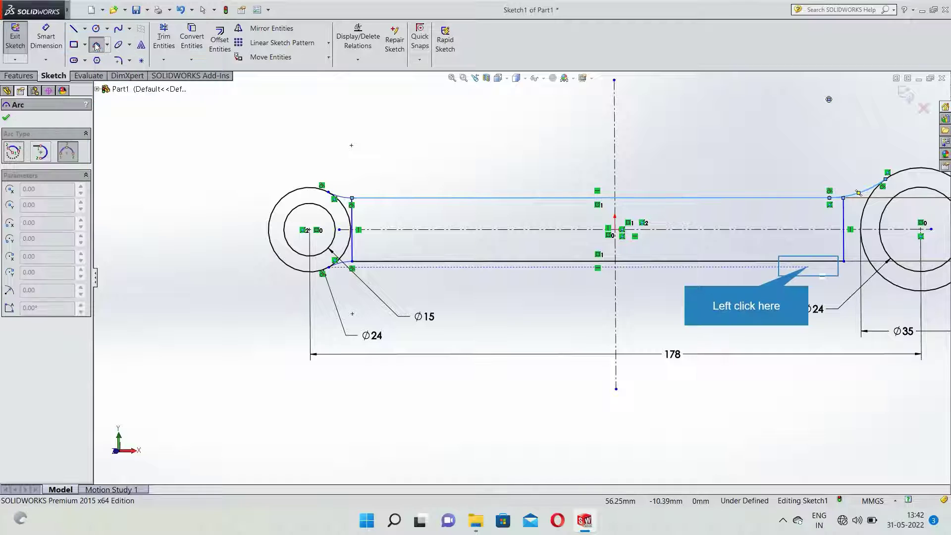
pyautogui.click(856, 292)
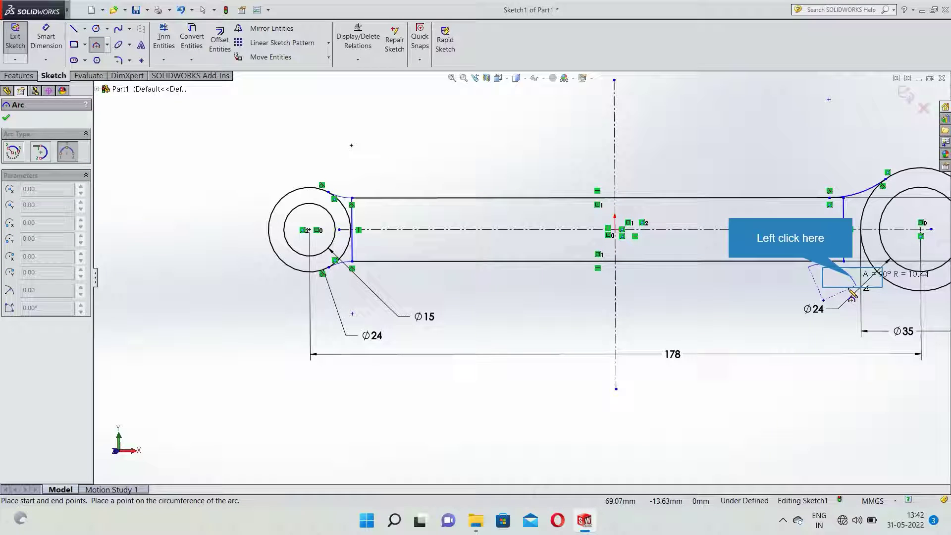
pyautogui.click(856, 285)
pyautogui.press('Escape')
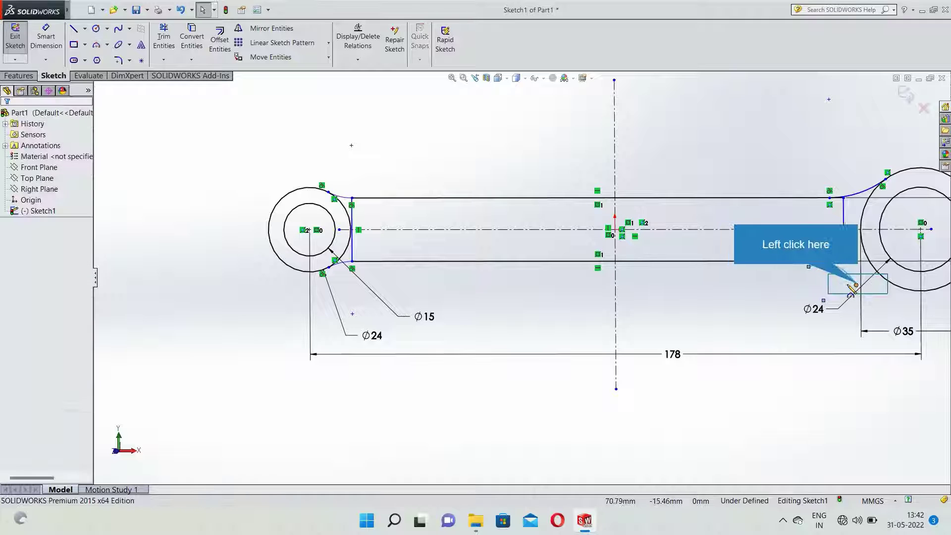
# Make the new lower arc's endpoints coincident with the larger pair's outer circle and the rectangle's lower edge.
pyautogui.click(857, 286)
pyautogui.keyDown('ctrl'); pyautogui.click(891, 285); pyautogui.keyUp('ctrl')
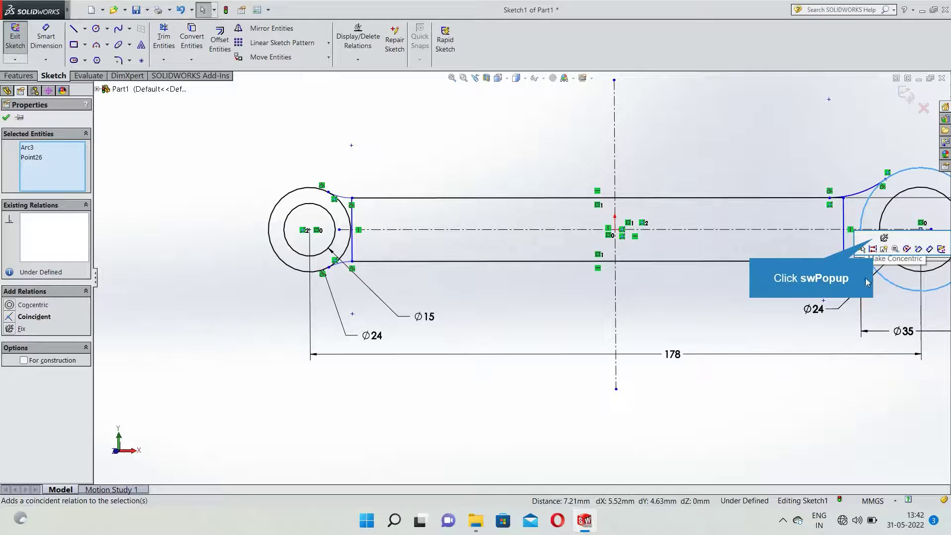
pyautogui.click(873, 239)
pyautogui.click(830, 253)
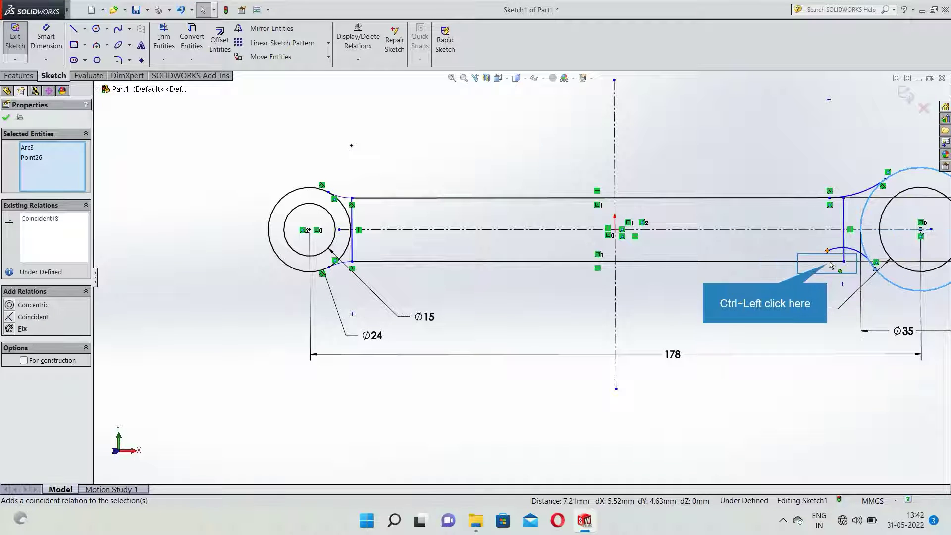
pyautogui.keyDown('ctrl'); pyautogui.click(827, 262); pyautogui.keyUp('ctrl')
pyautogui.click(870, 224)
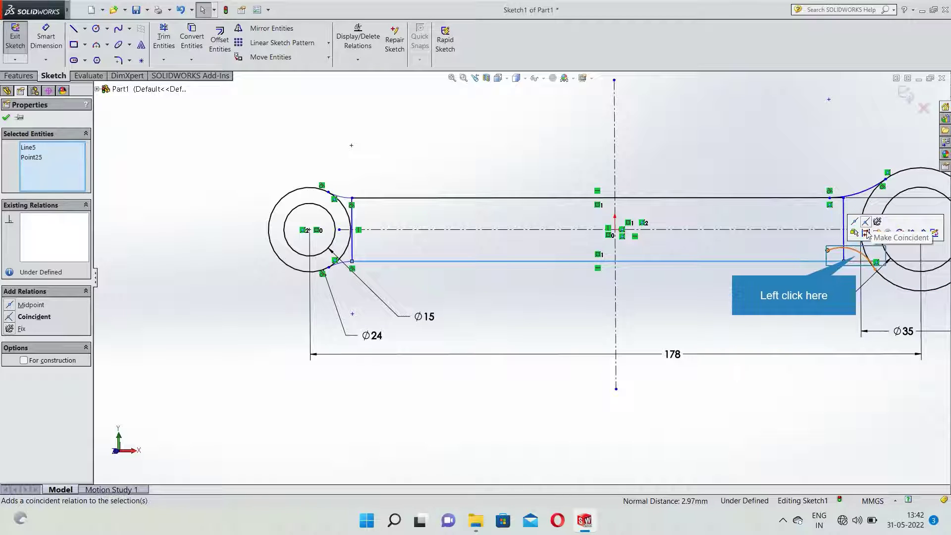
# Make the new lower arc tangent to the larger pair's outer circle and to the rectangle's lower edge.
pyautogui.click(865, 261)
pyautogui.keyDown('ctrl'); pyautogui.click(863, 248); pyautogui.keyUp('ctrl')
pyautogui.click(871, 208)
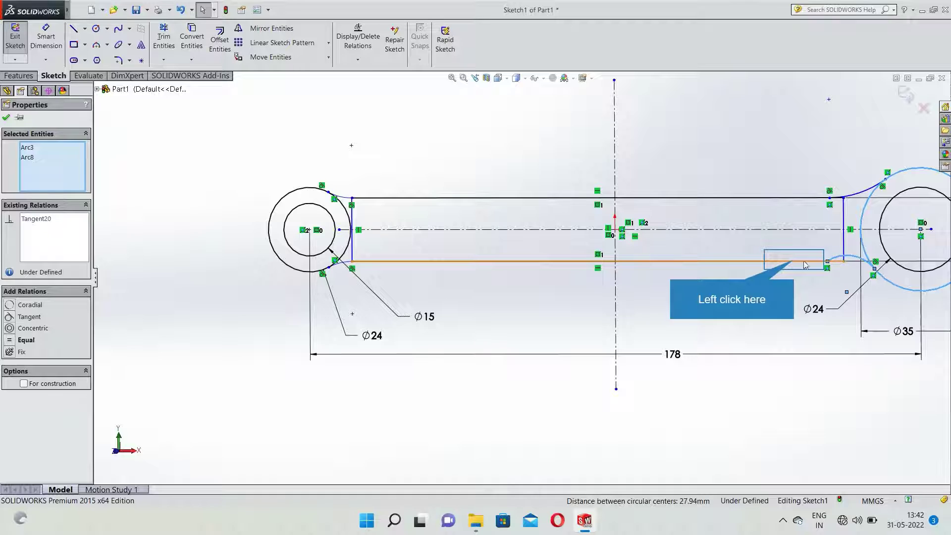
pyautogui.click(788, 266)
pyautogui.keyDown('ctrl'); pyautogui.click(843, 261); pyautogui.keyUp('ctrl')
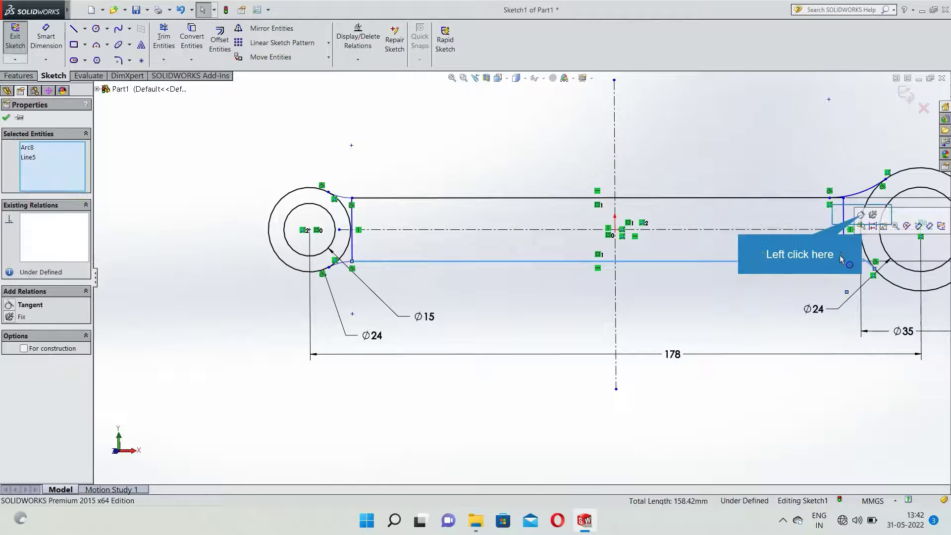
pyautogui.click(862, 215)
pyautogui.press('Escape')
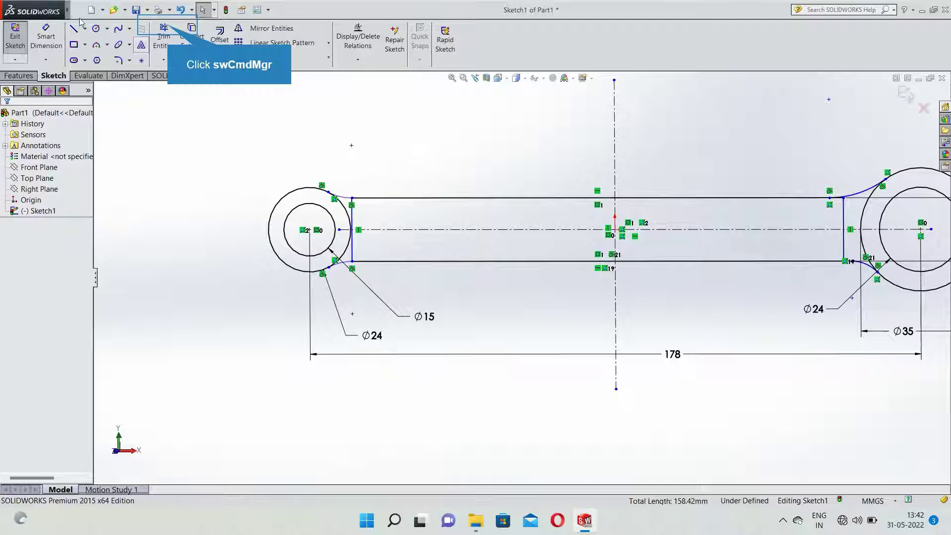
# Power-trim the rectangle's vertical end lines and the outer circles' segments between the arcs, and exit the sketch.
pyautogui.click(169, 44)
pyautogui.click(53, 260)
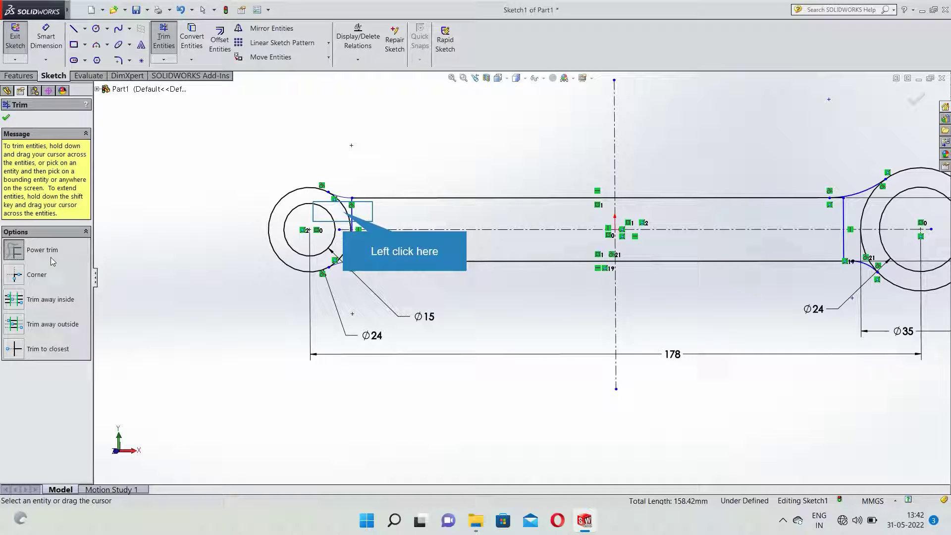
pyautogui.click(347, 216)
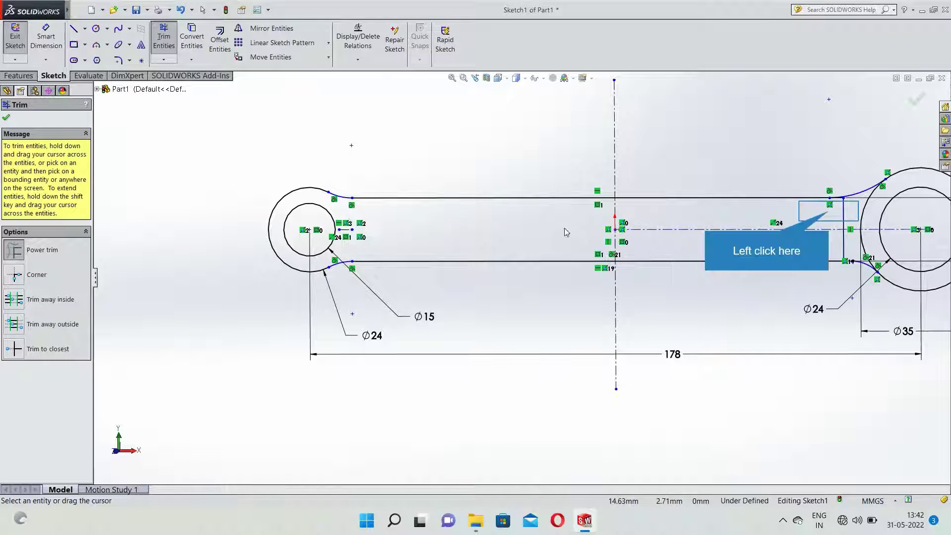
pyautogui.click(831, 214)
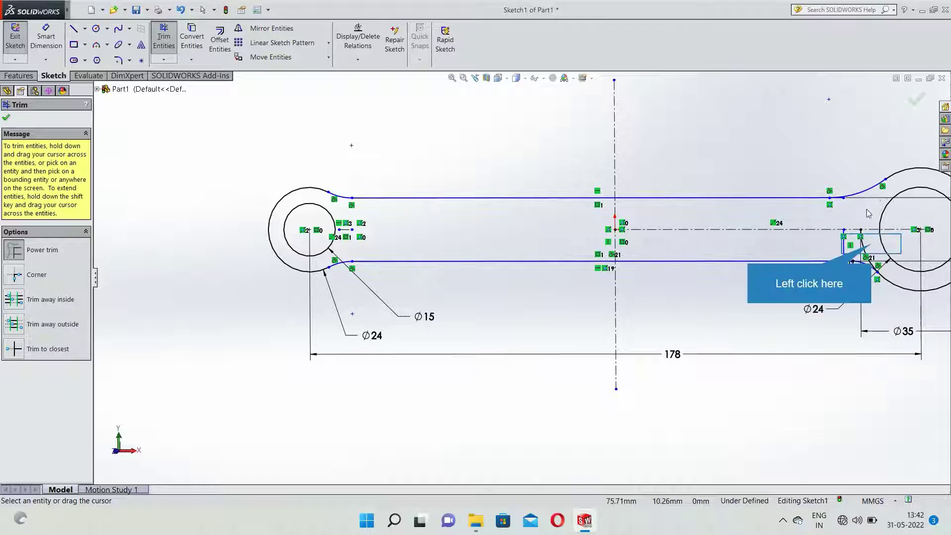
pyautogui.moveTo(871, 244); pyautogui.dragTo(832, 247)
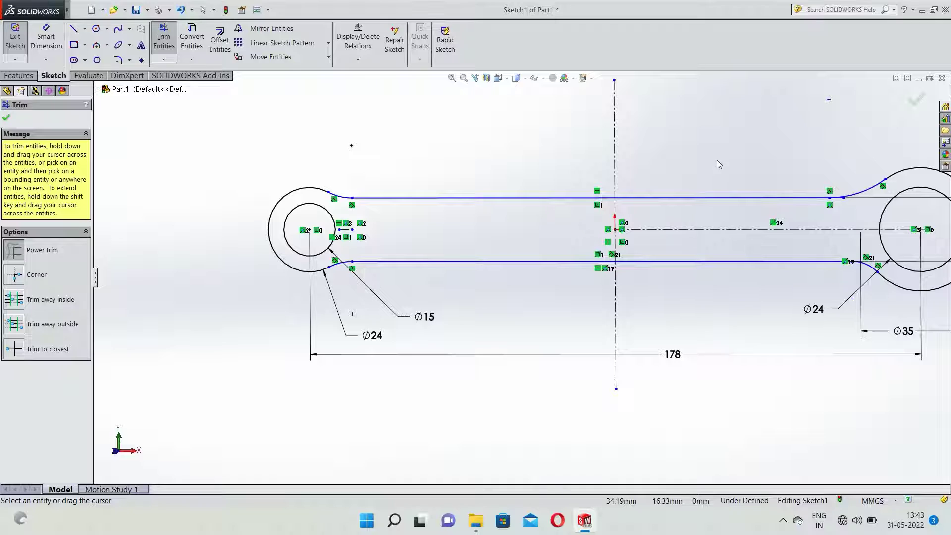
pyautogui.press('f')
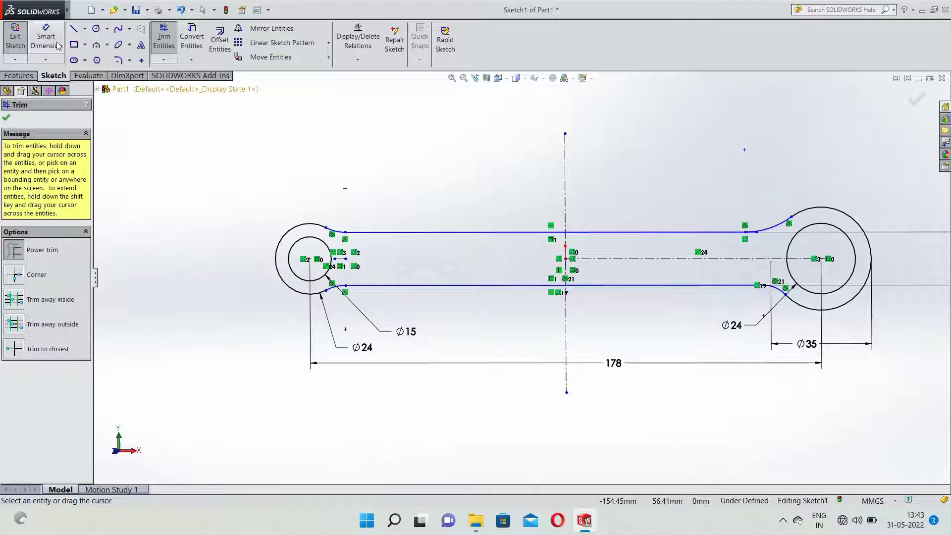
pyautogui.click(915, 100)
pyautogui.click(904, 97)
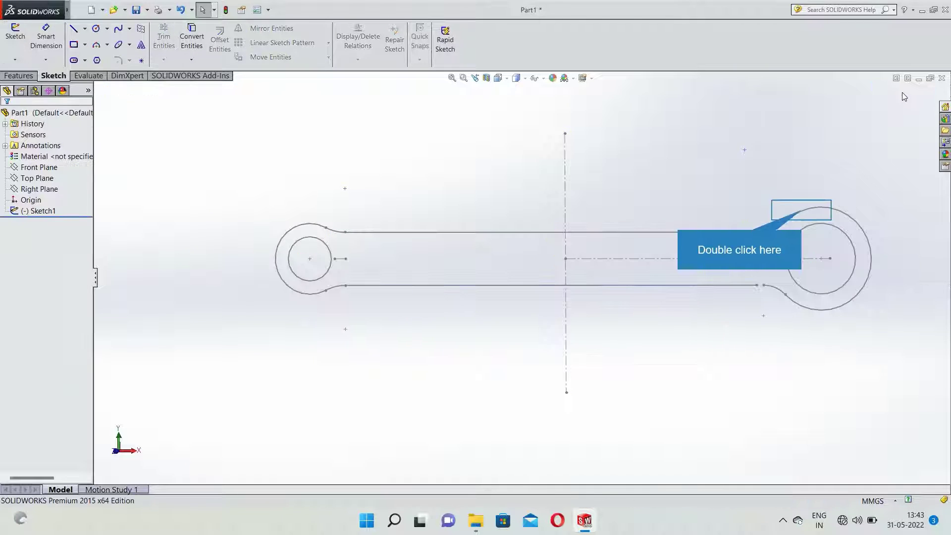
# Reopen the sketch and merge the upper arc's free endpoint with the upper edge's end beside the larger circle pair.
pyautogui.doubleClick(805, 211)
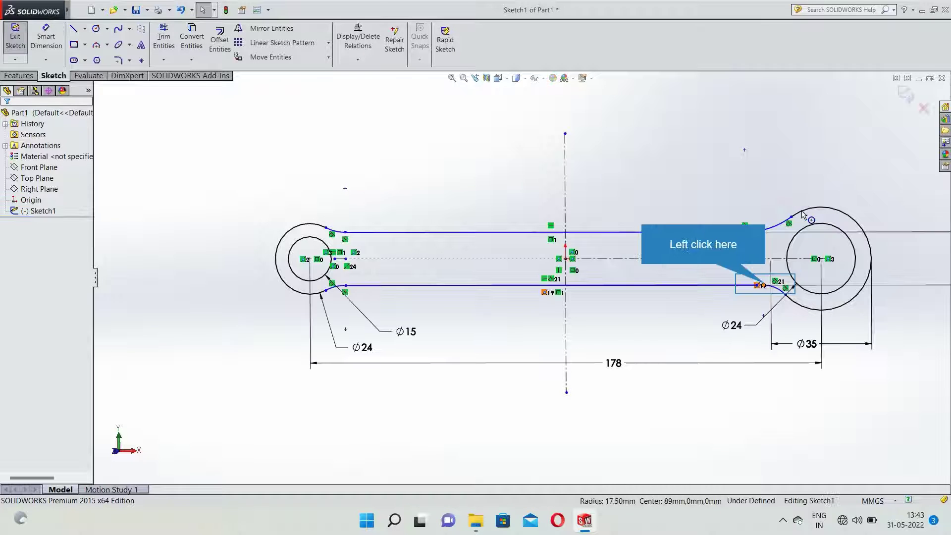
pyautogui.click(764, 286)
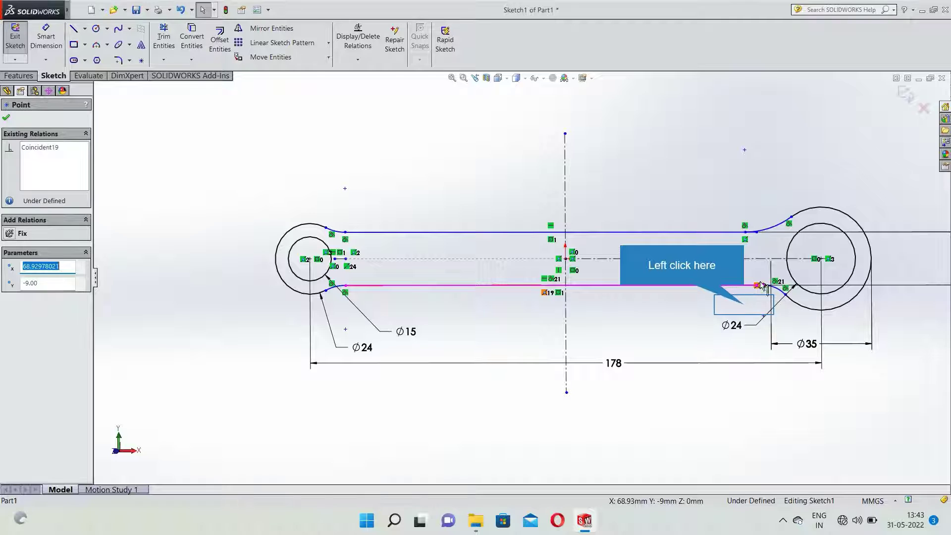
pyautogui.click(759, 307)
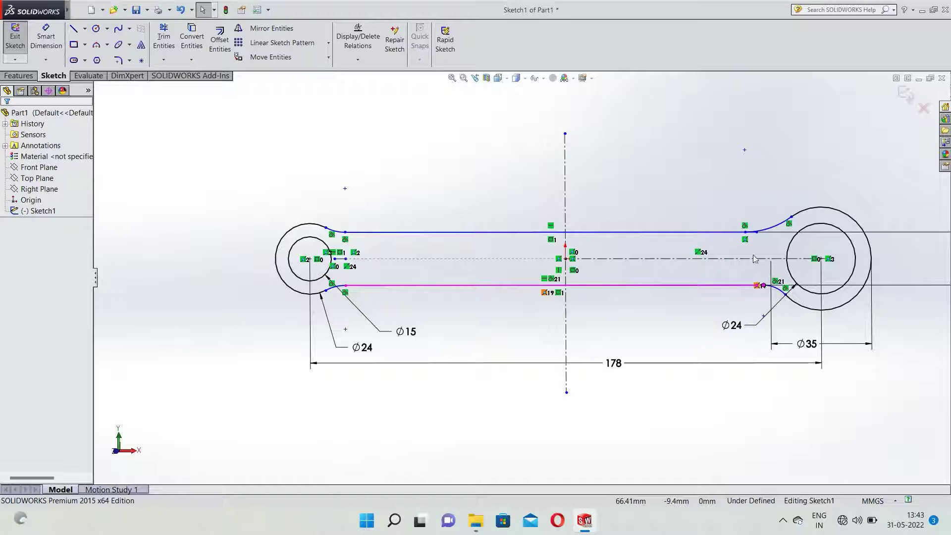
pyautogui.scroll(3, 754, 259)
pyautogui.scroll(-6, 713, 235)
pyautogui.click(246, 279)
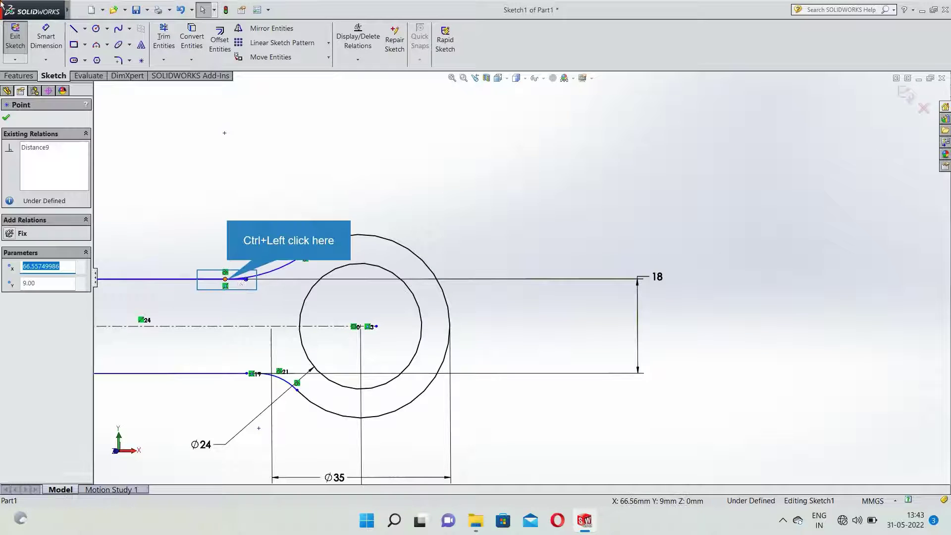
pyautogui.keyDown('ctrl'); pyautogui.click(227, 280); pyautogui.keyUp('ctrl')
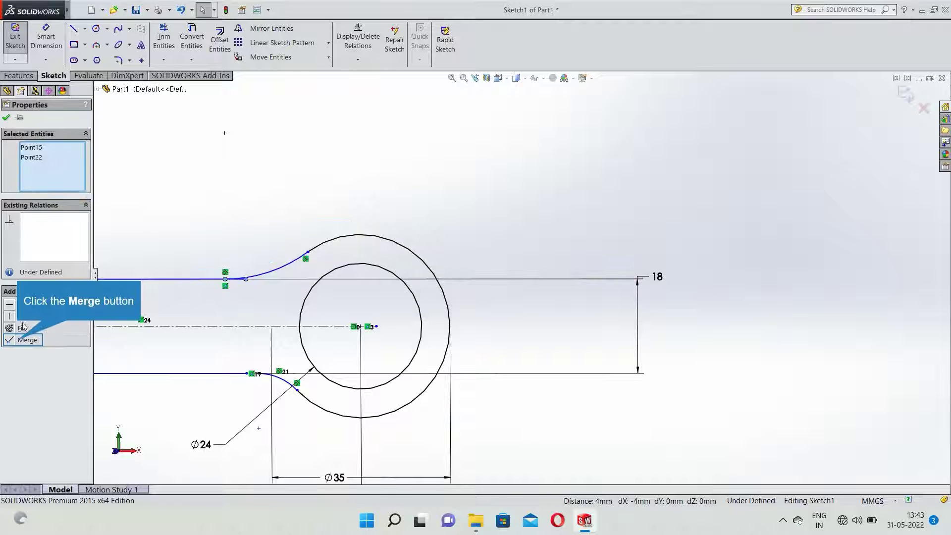
pyautogui.click(25, 339)
# Merge the lower arc's free endpoint with the lower edge's end beside the larger circle pair, and exit the sketch.
pyautogui.click(247, 373)
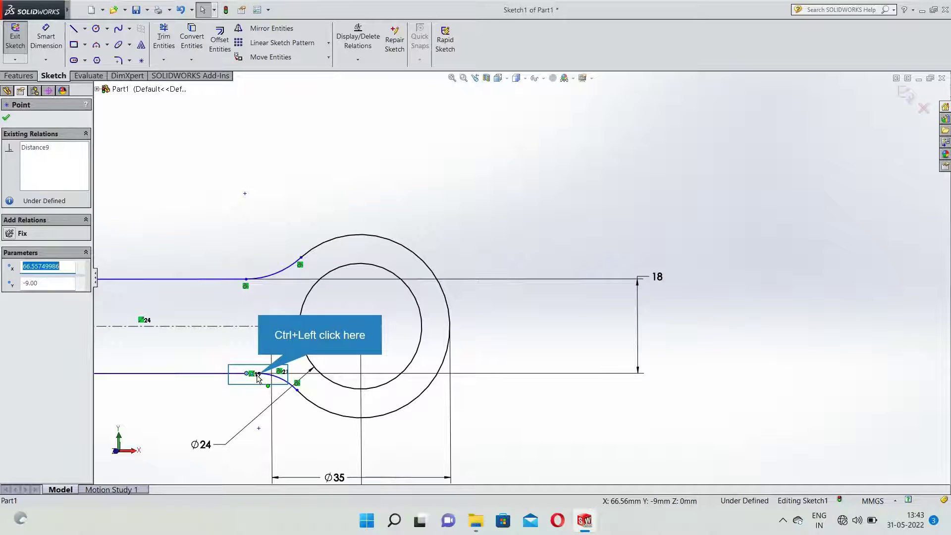
pyautogui.keyDown('ctrl'); pyautogui.click(259, 374); pyautogui.keyUp('ctrl')
pyautogui.click(7, 339)
pyautogui.scroll(-4, 670, 200)
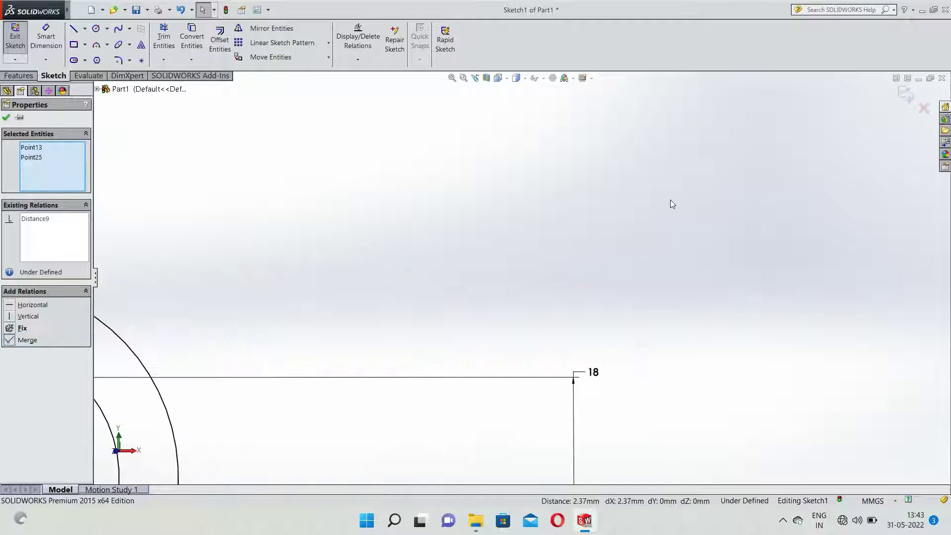
pyautogui.scroll(11, 671, 200)
pyautogui.click(906, 93)
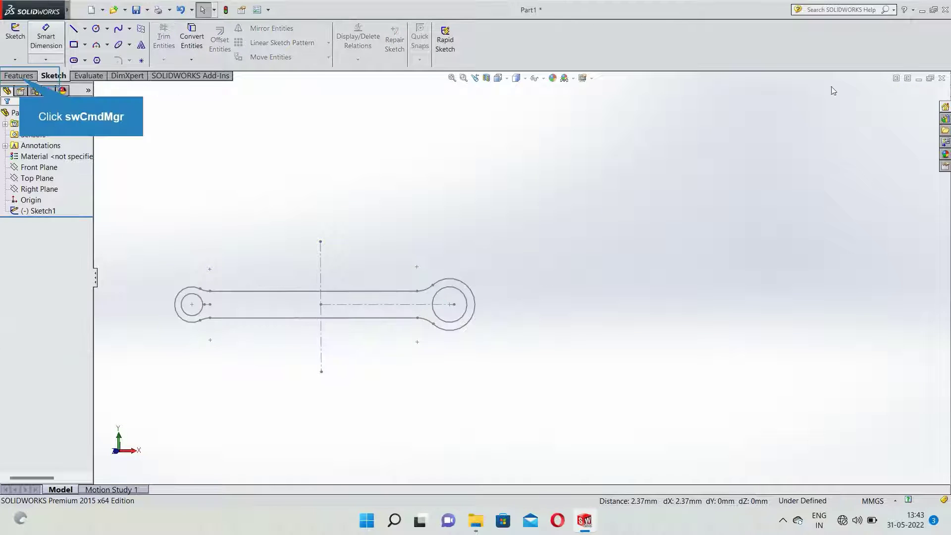
pyautogui.click(19, 76)
pyautogui.click(23, 45)
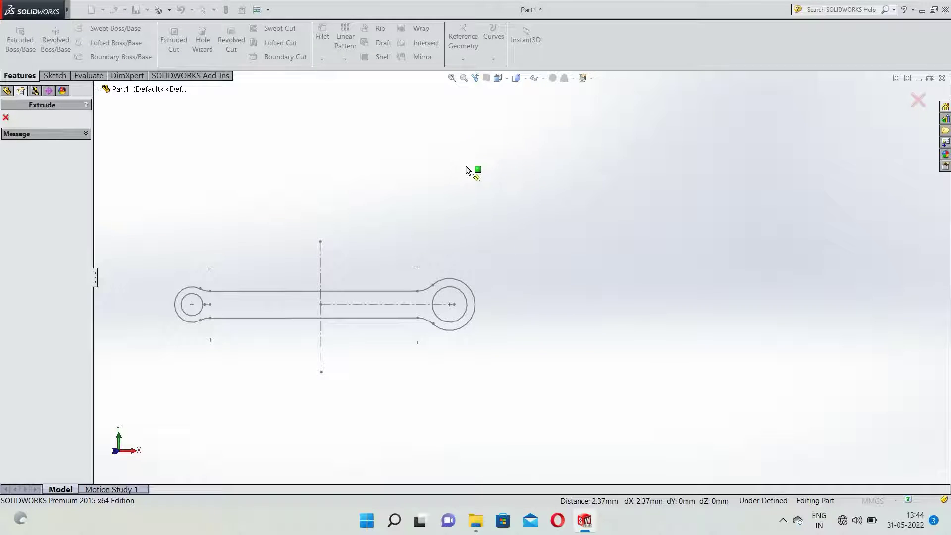
pyautogui.scroll(-1, 463, 203)
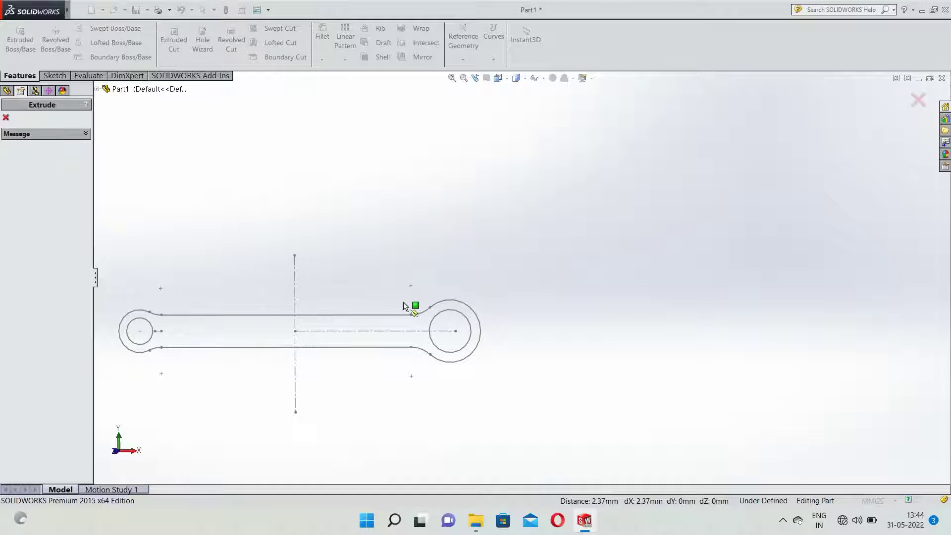
pyautogui.click(331, 315)
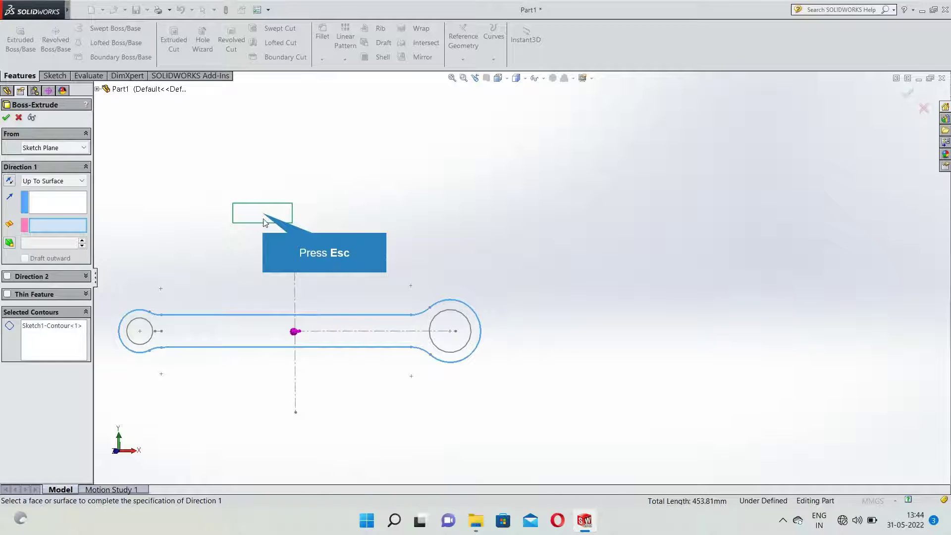
pyautogui.press('Escape')
pyautogui.press('Escape')
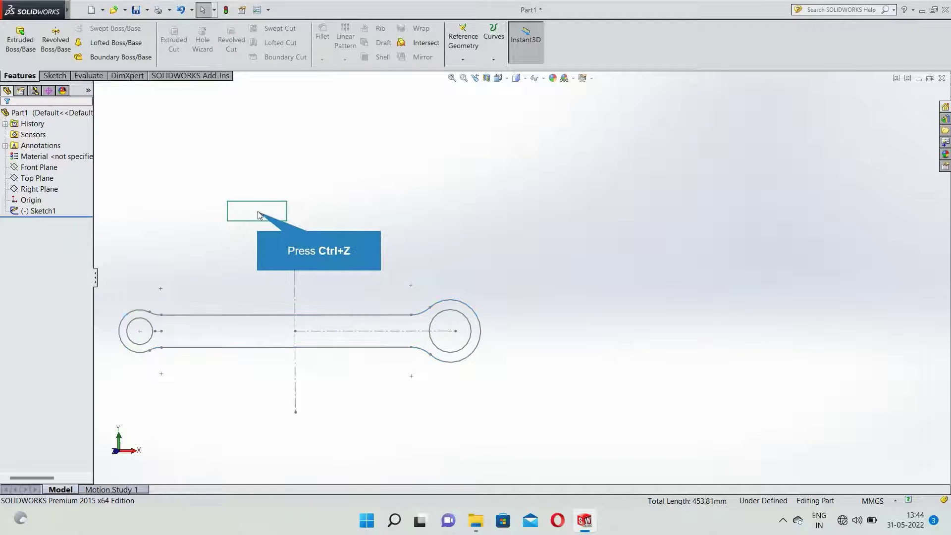
# Undo the last sketch exit to return to editing the rod profile.
pyautogui.hotkey('ctrl', 'z')
pyautogui.click(587, 226)
pyautogui.press('Escape')
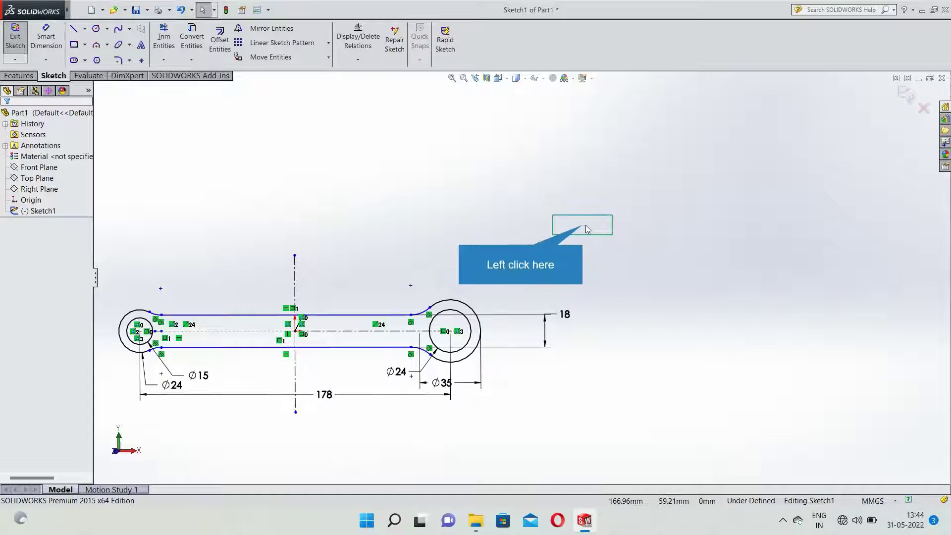
# Add a linear dimension between the shank's upper and lower edges, placed beyond the larger circle pair, and return to the front view.
pyautogui.click(585, 225)
pyautogui.moveTo(796, 141)
pyautogui.mouseDown(button='middle')
pyautogui.moveTo(643, 178)
pyautogui.moveTo(616, 216)
pyautogui.moveTo(620, 234)
pyautogui.moveTo(423, 283)
pyautogui.mouseUp(button='middle')
pyautogui.click(247, 348)
pyautogui.keyDown('ctrl'); pyautogui.click(242, 385); pyautogui.keyUp('ctrl')
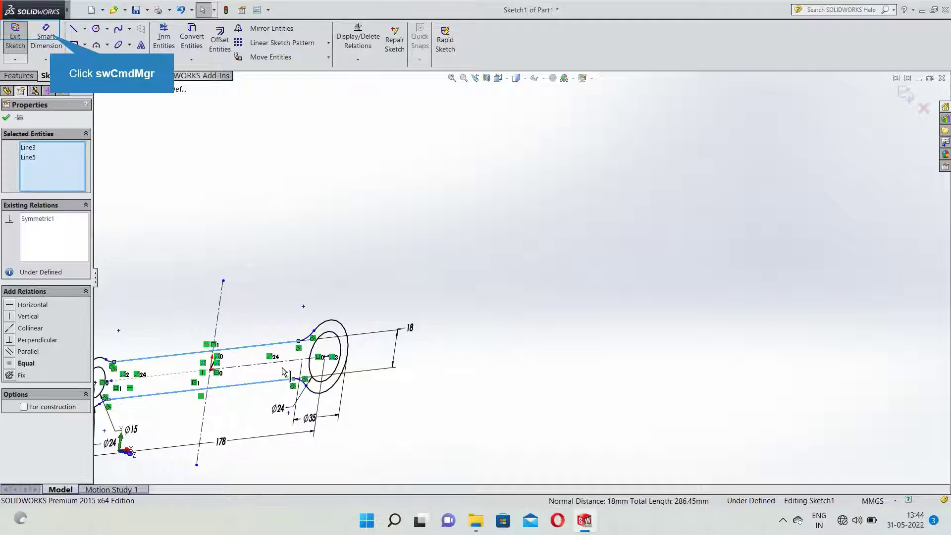
pyautogui.click(46, 36)
pyautogui.click(263, 345)
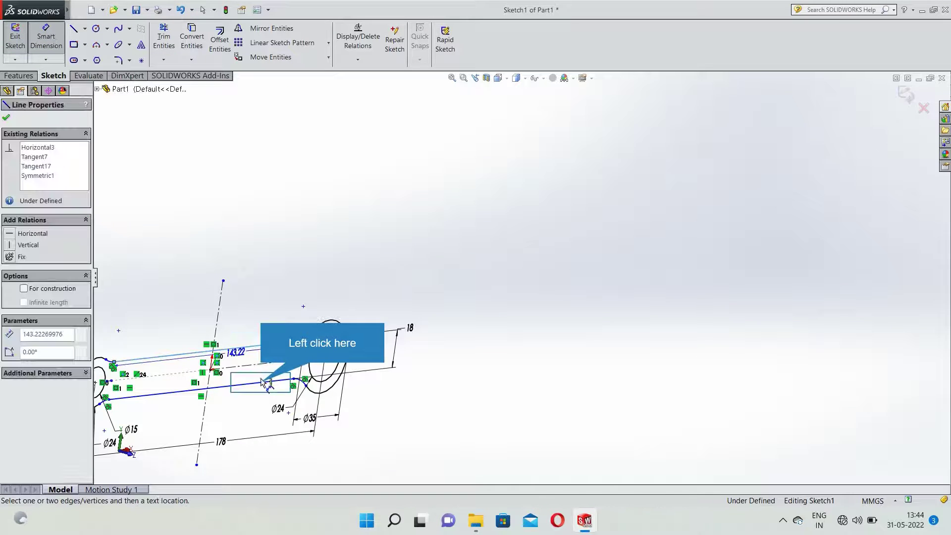
pyautogui.click(263, 382)
pyautogui.click(507, 390)
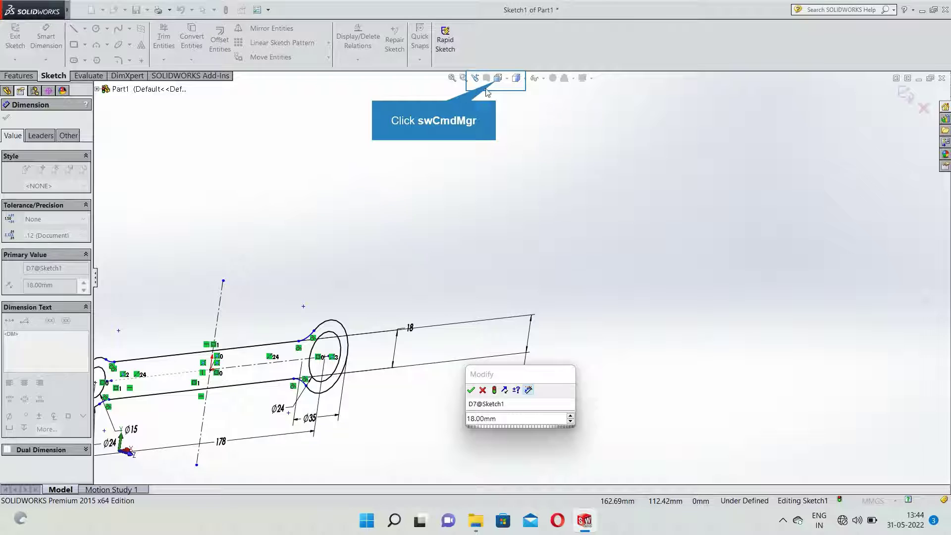
pyautogui.click(498, 78)
pyautogui.click(520, 124)
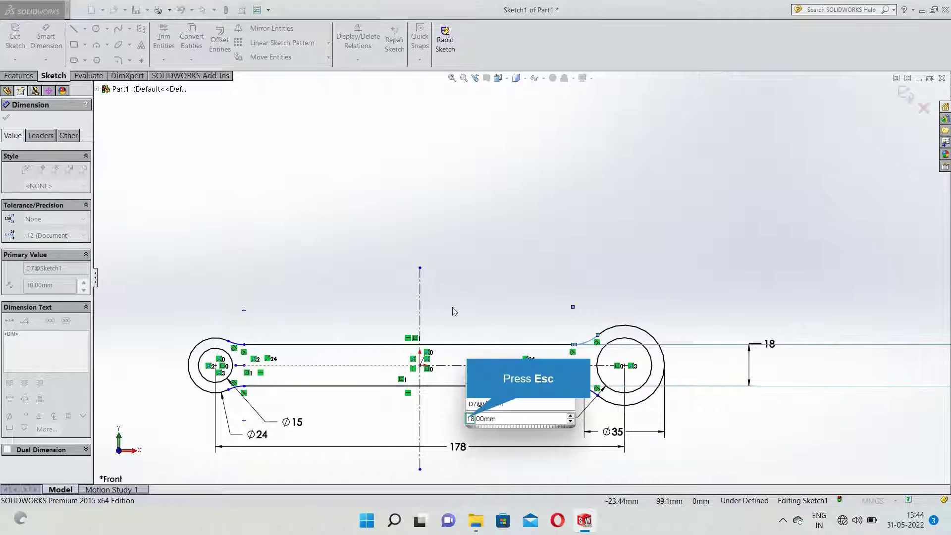
pyautogui.press('Escape')
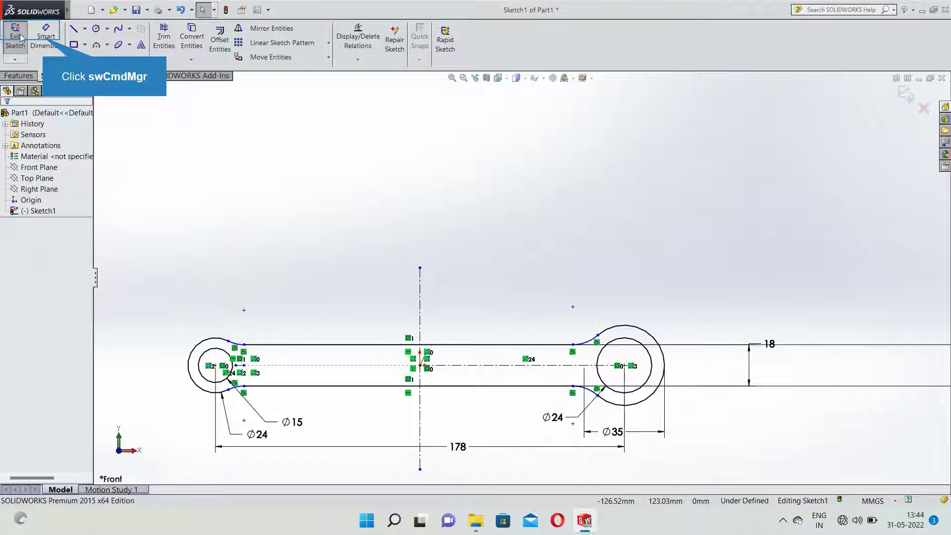
# Dimension the upper arc beside the larger circle pair with a radius of 24 mm.
pyautogui.click(46, 36)
pyautogui.click(585, 341)
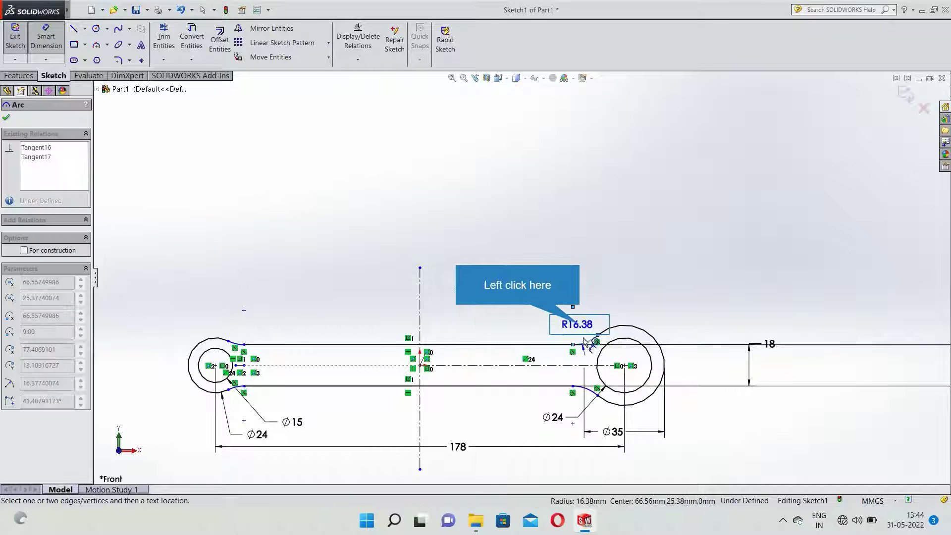
pyautogui.click(579, 325)
pyautogui.press('BackSpace')
pyautogui.write('24')
pyautogui.press('Return')
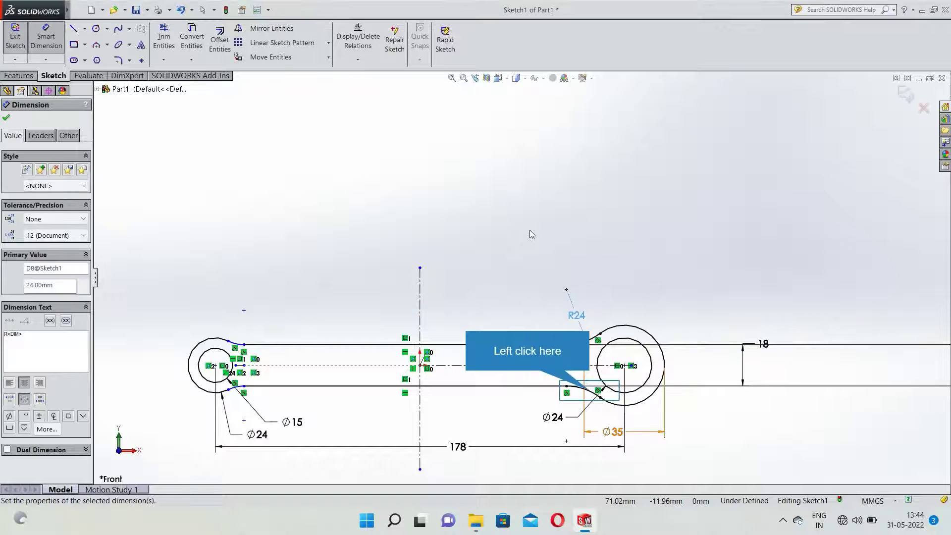
pyautogui.click(592, 394)
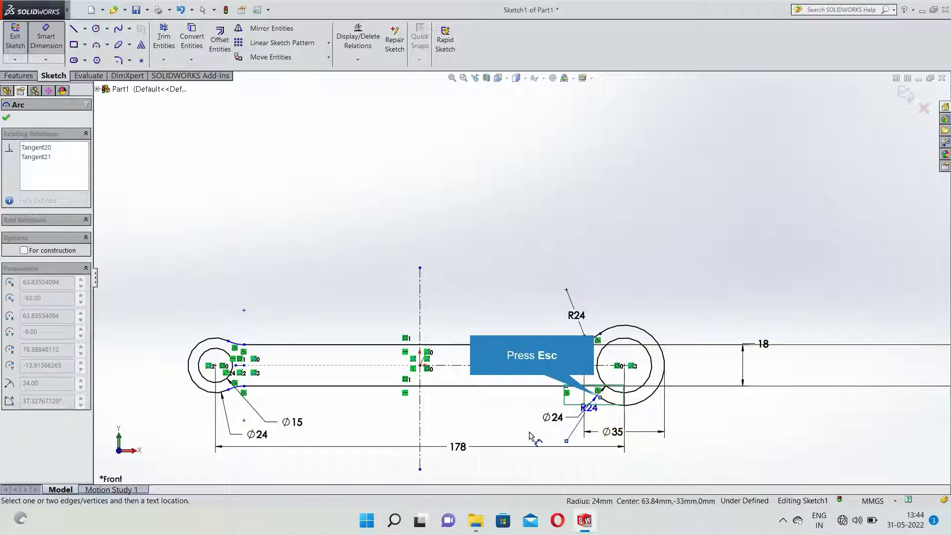
pyautogui.press('Escape')
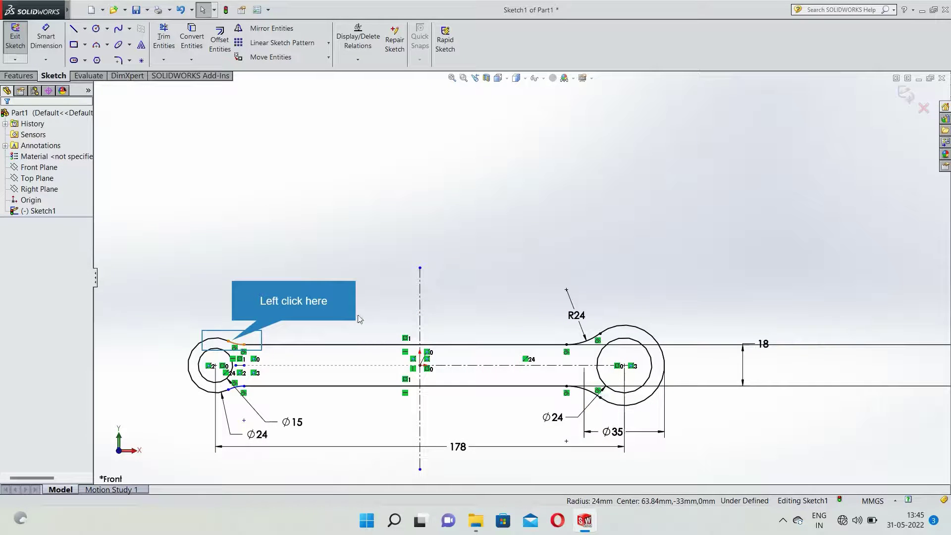
# Dimension the upper arc beside the smaller circle pair with a radius of 21 mm.
pyautogui.click(237, 343)
pyautogui.click(253, 317)
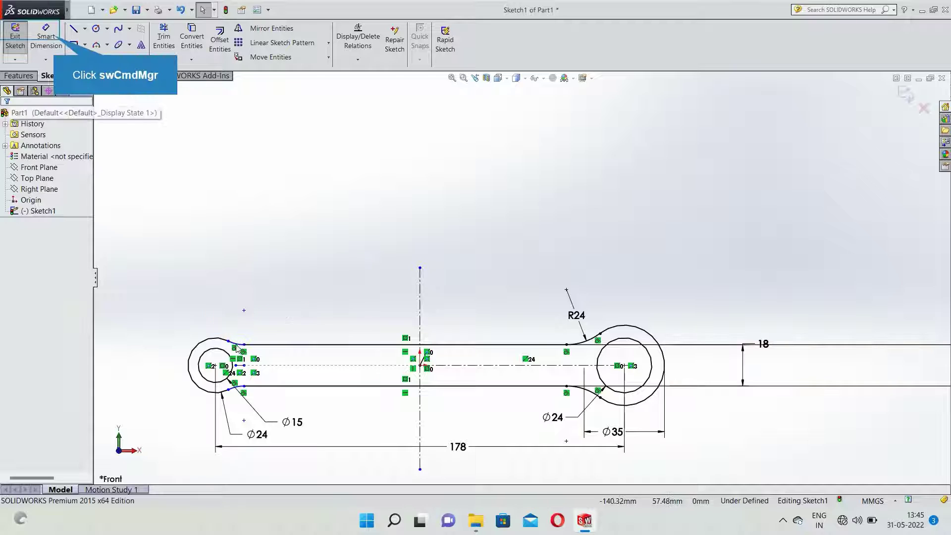
pyautogui.click(59, 37)
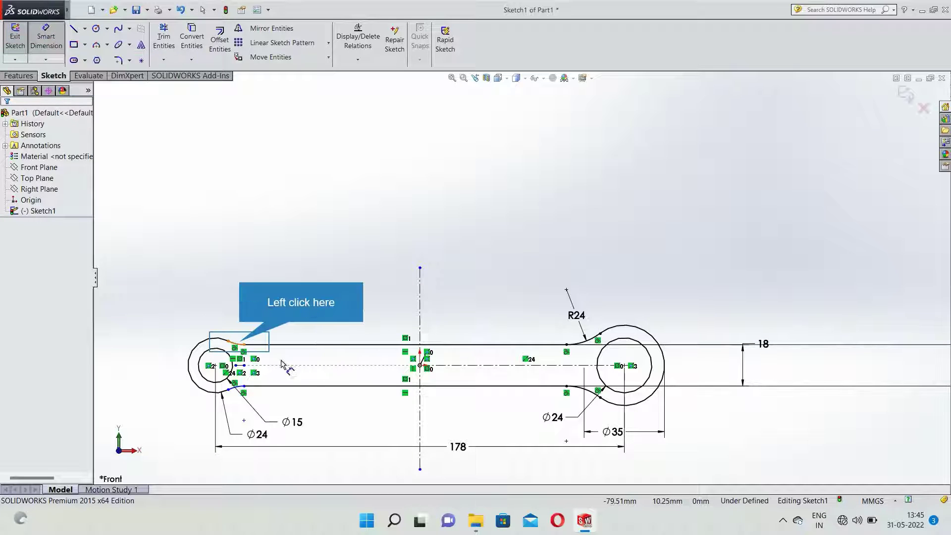
pyautogui.click(238, 344)
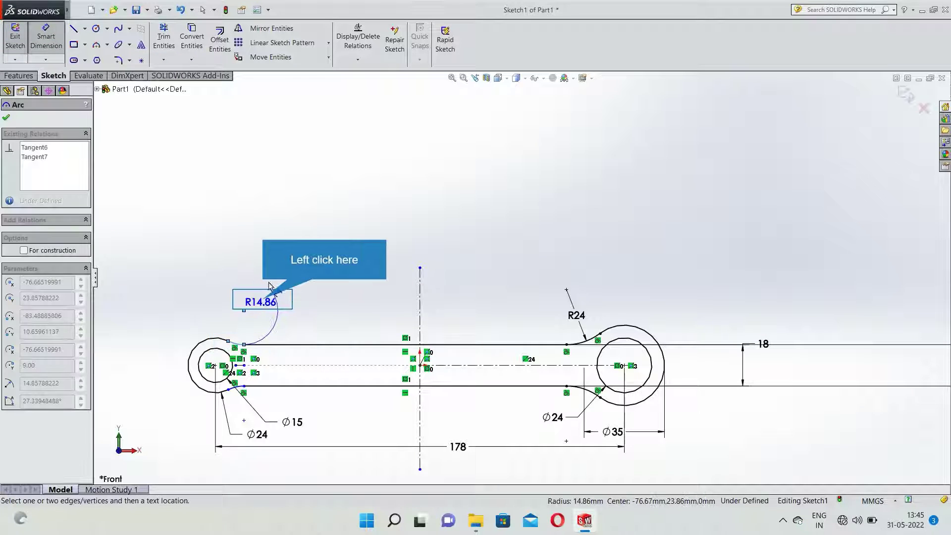
pyautogui.click(263, 304)
pyautogui.press('BackSpace')
pyautogui.write('21')
pyautogui.press('Return')
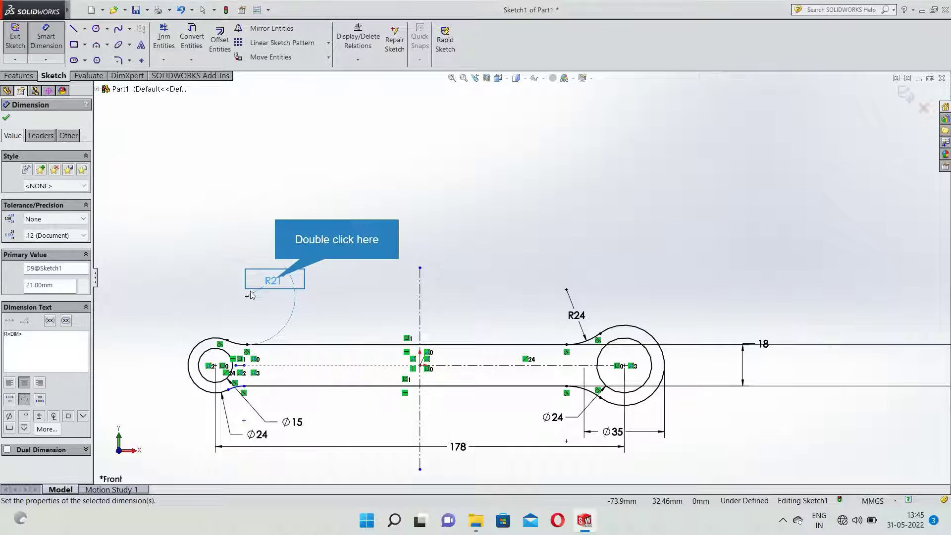
# Change the radius of the upper arc beside the smaller circle pair to 24 mm.
pyautogui.doubleClick(275, 281)
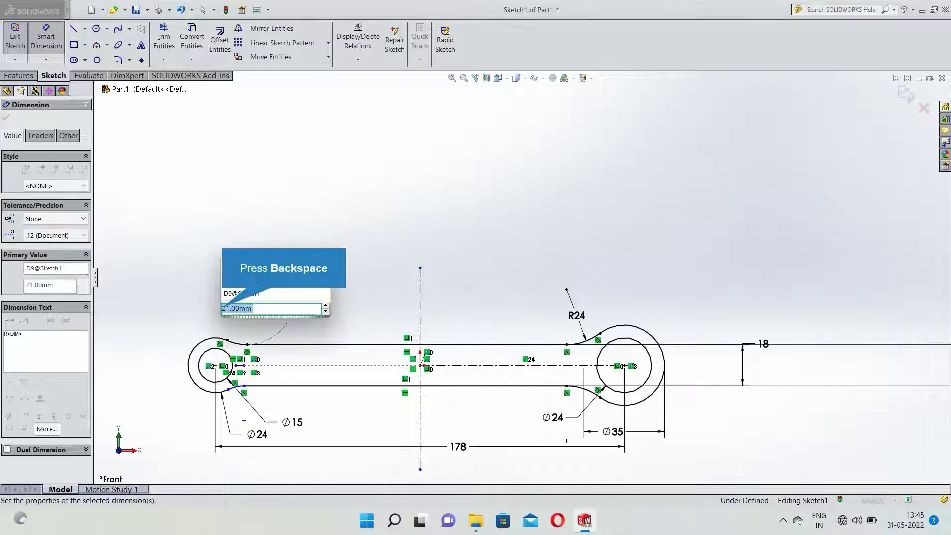
pyautogui.press('BackSpace')
pyautogui.write('24')
pyautogui.press('Return')
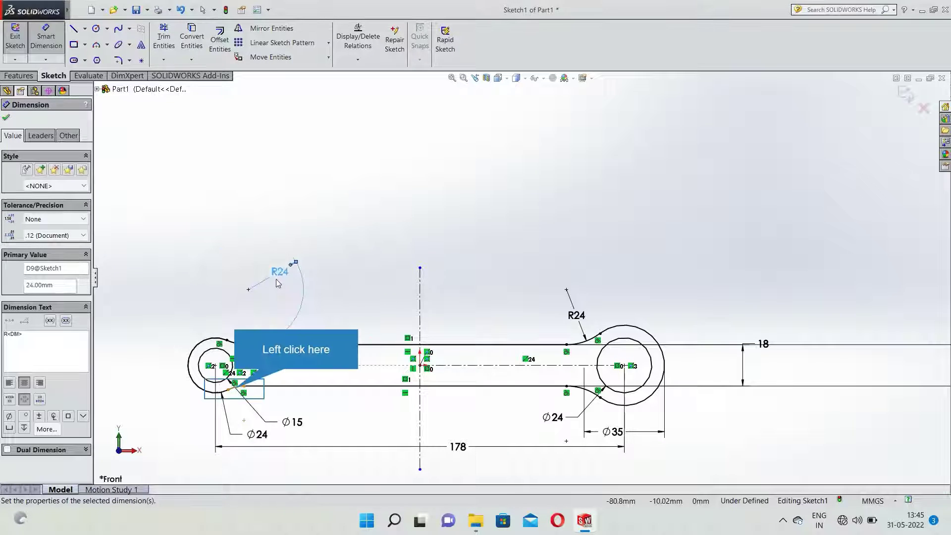
# Dimension the lower arc beside the smaller circle pair with a radius of 24 mm.
pyautogui.click(233, 392)
pyautogui.doubleClick(247, 417)
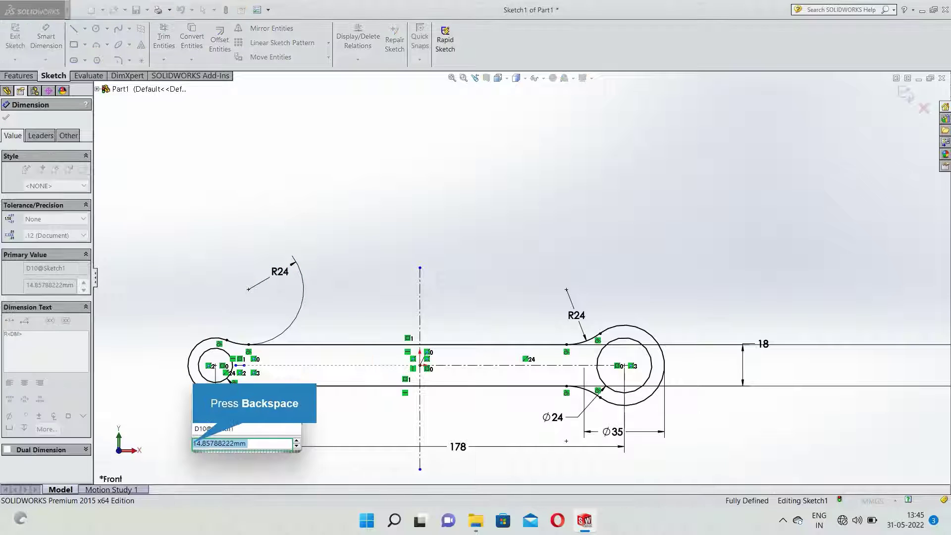
pyautogui.press('BackSpace')
pyautogui.press('Return')
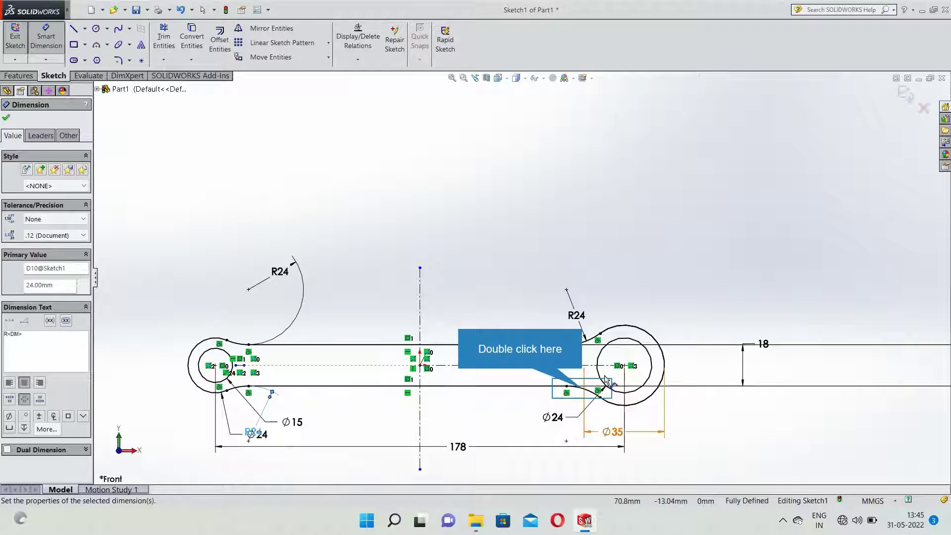
# Add a driven radius dimension to the lower arc beside the larger circle pair.
pyautogui.doubleClick(585, 393)
pyautogui.click(577, 418)
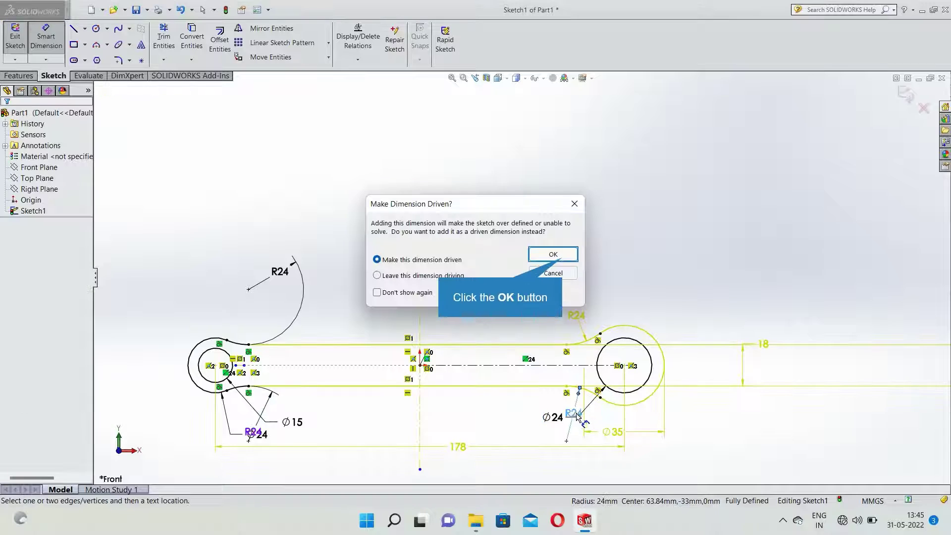
pyautogui.click(560, 255)
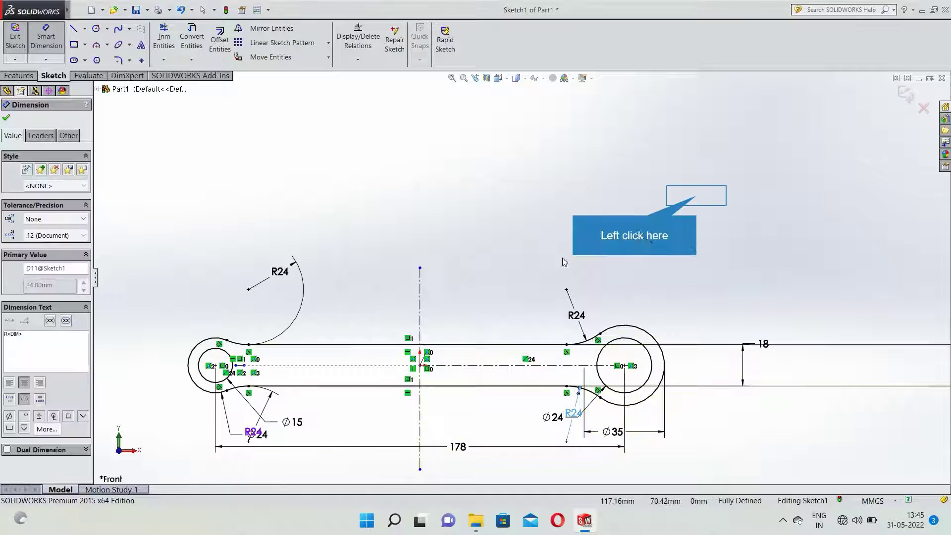
pyautogui.click(692, 205)
# Delete the diameter dimension of the smaller pair's outer circle and dimension its radius instead.
pyautogui.click(239, 430)
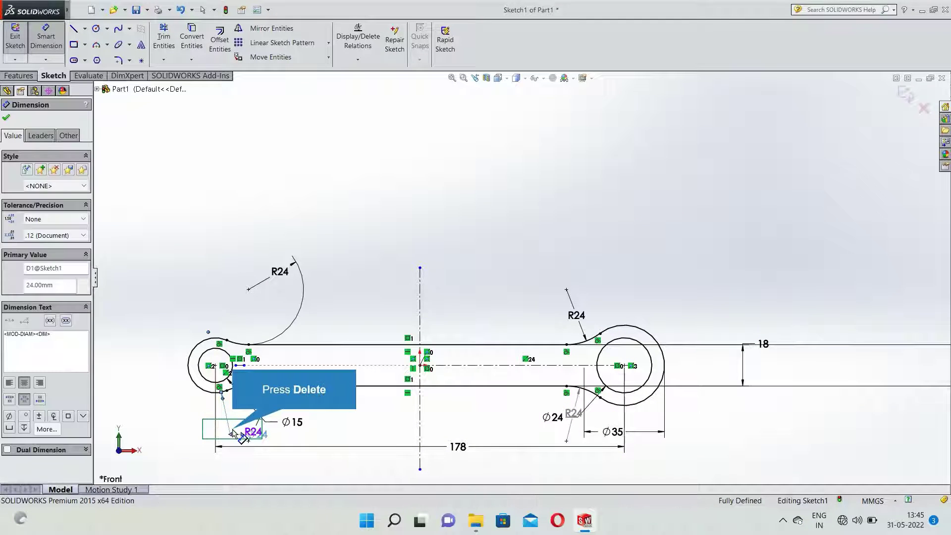
pyautogui.press('Delete')
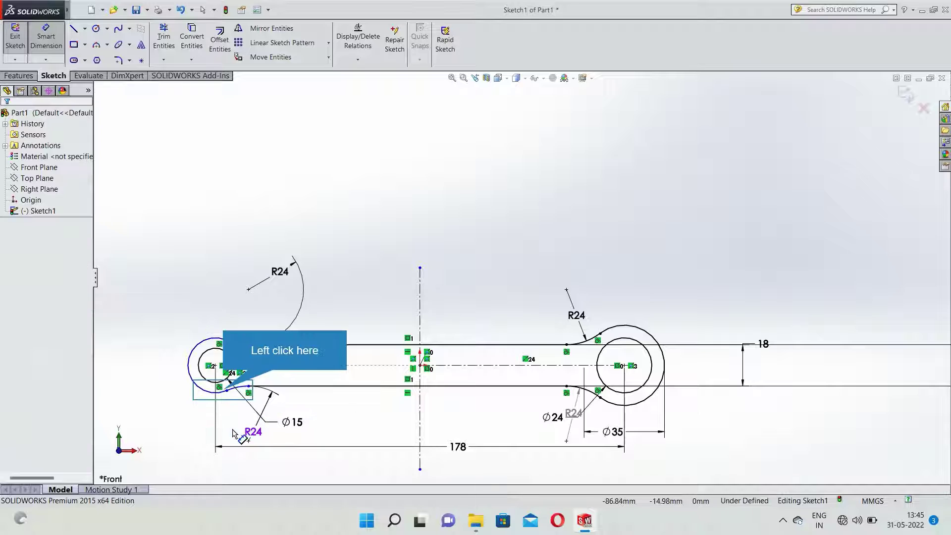
pyautogui.click(224, 394)
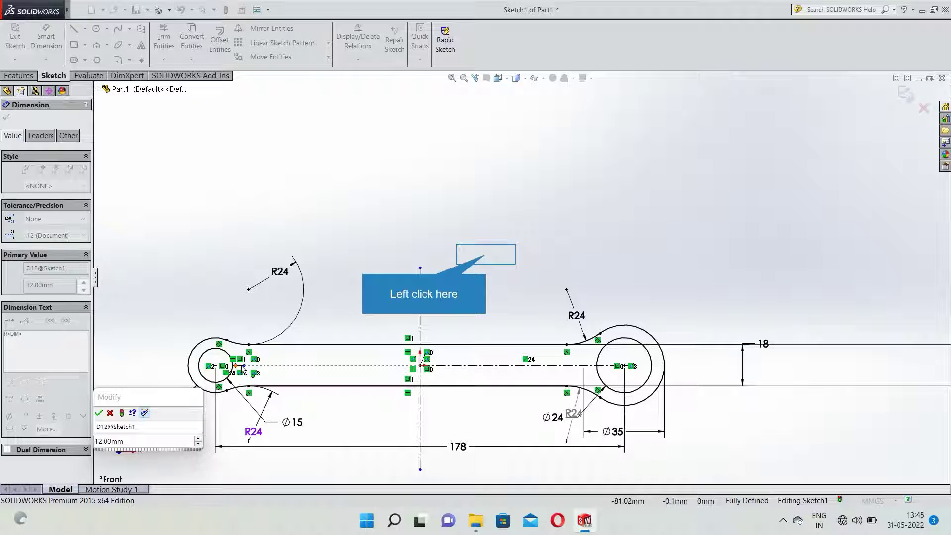
pyautogui.click(486, 254)
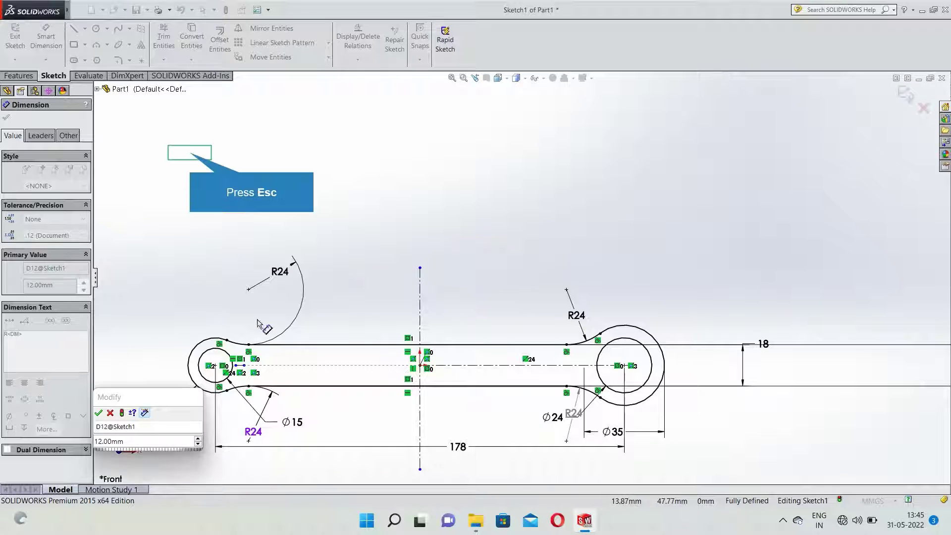
pyautogui.press('Escape')
pyautogui.click(544, 258)
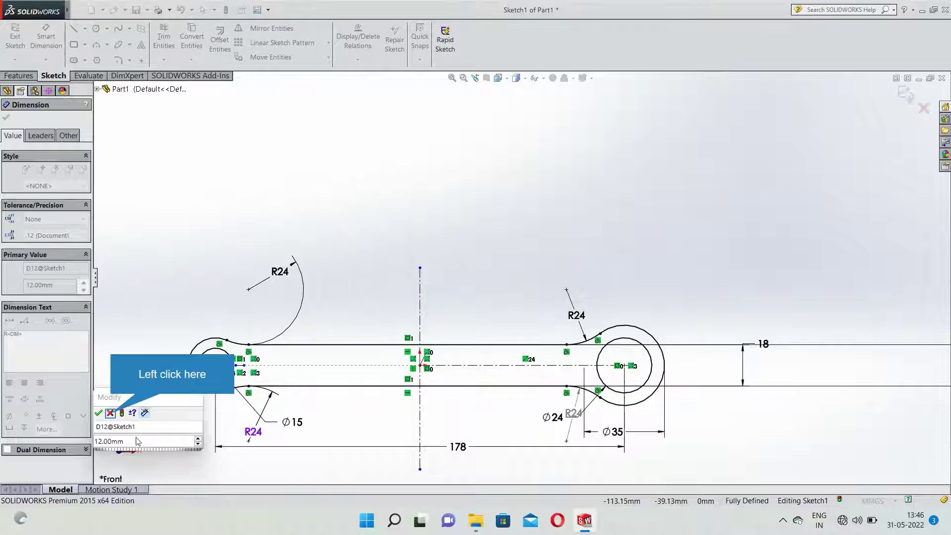
pyautogui.click(110, 413)
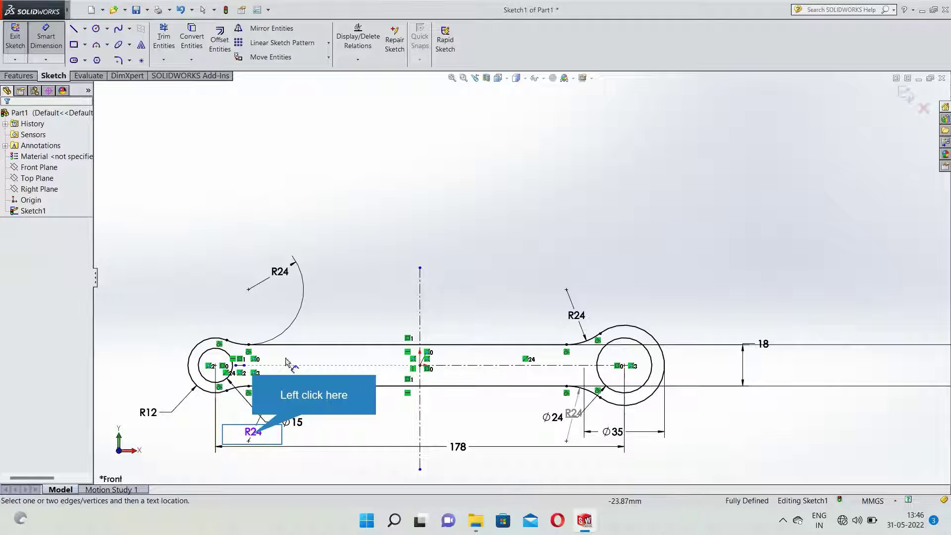
# Re-enter 24 mm as the radius of the lower arc beside the smaller circle pair.
pyautogui.click(253, 432)
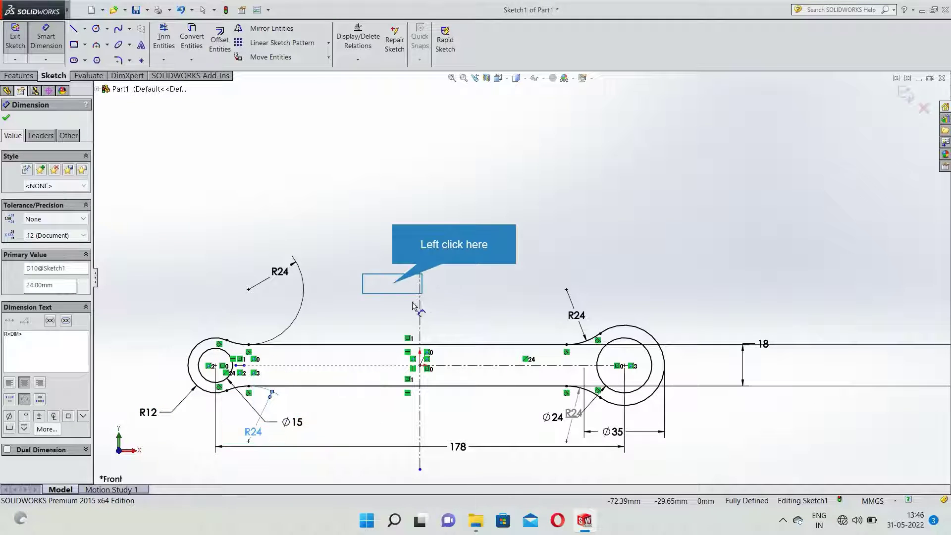
pyautogui.click(396, 286)
pyautogui.doubleClick(248, 431)
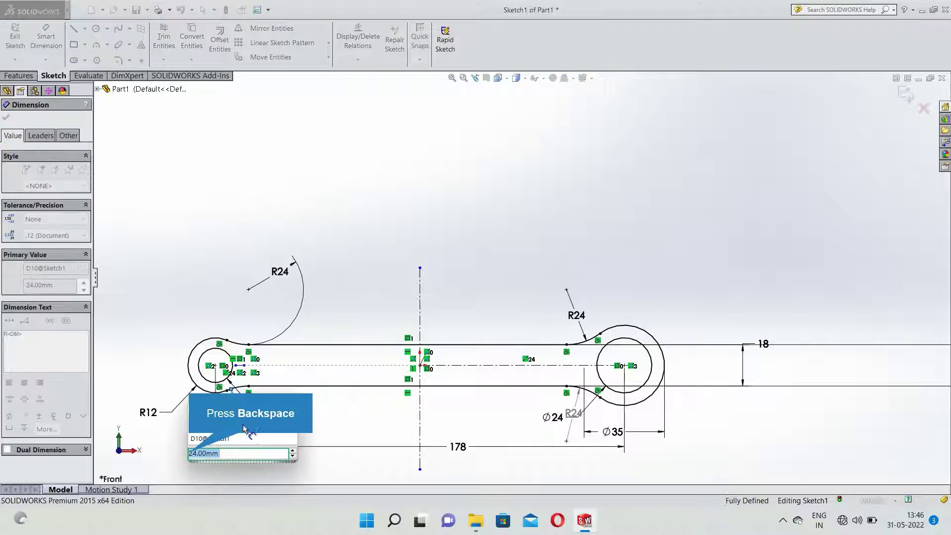
pyautogui.press('BackSpace')
pyautogui.write('24')
pyautogui.press('Return')
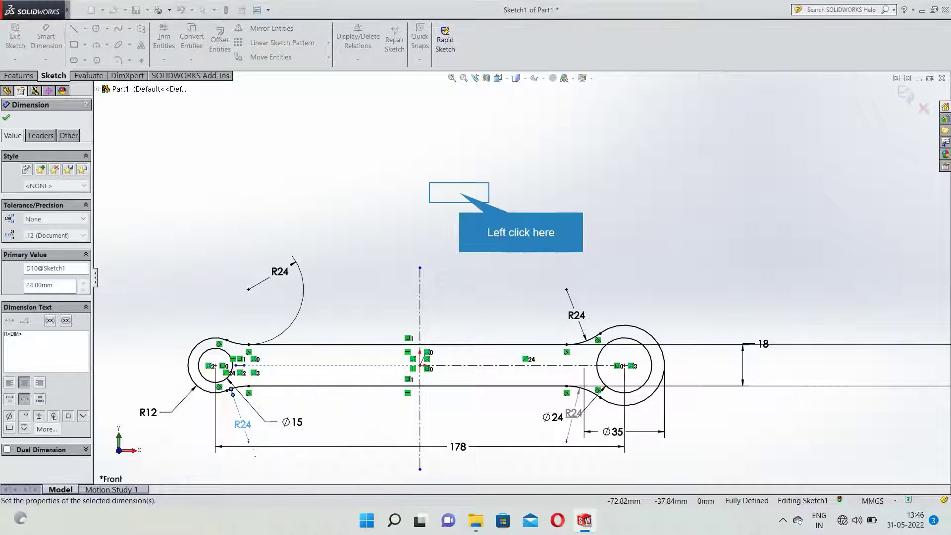
pyautogui.click(463, 198)
pyautogui.click(907, 94)
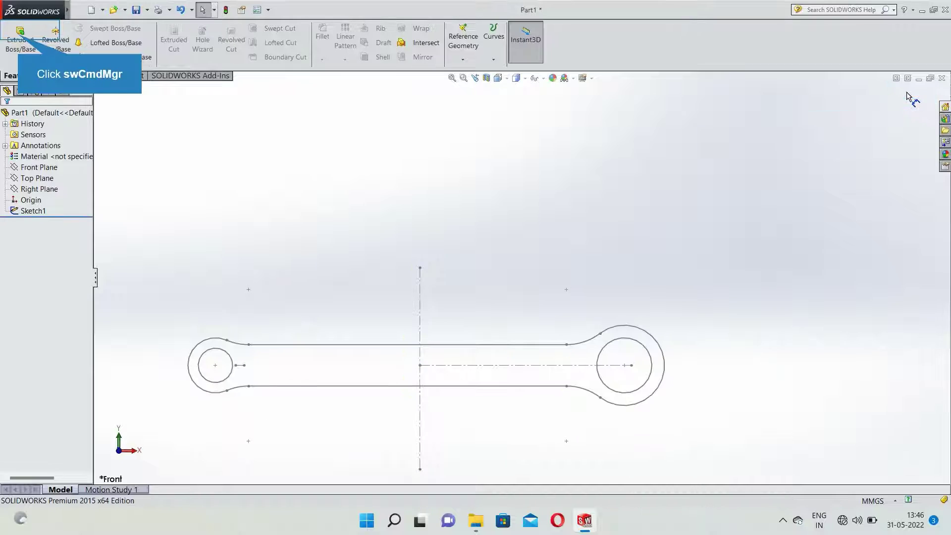
pyautogui.click(20, 38)
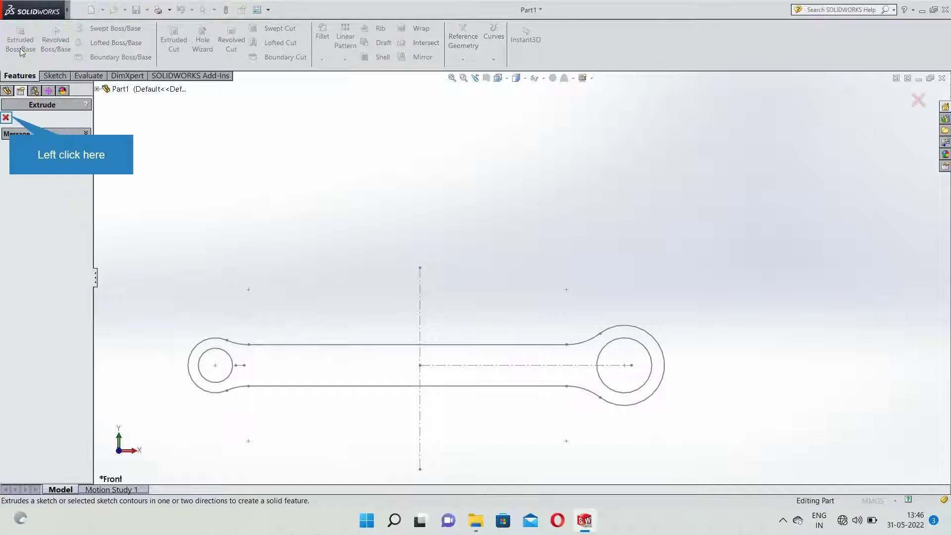
pyautogui.click(6, 117)
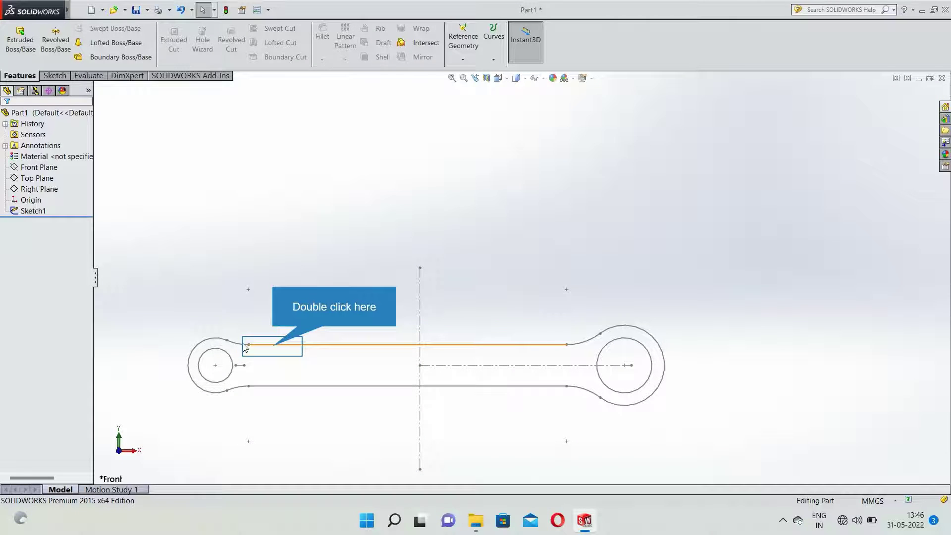
pyautogui.doubleClick(271, 350)
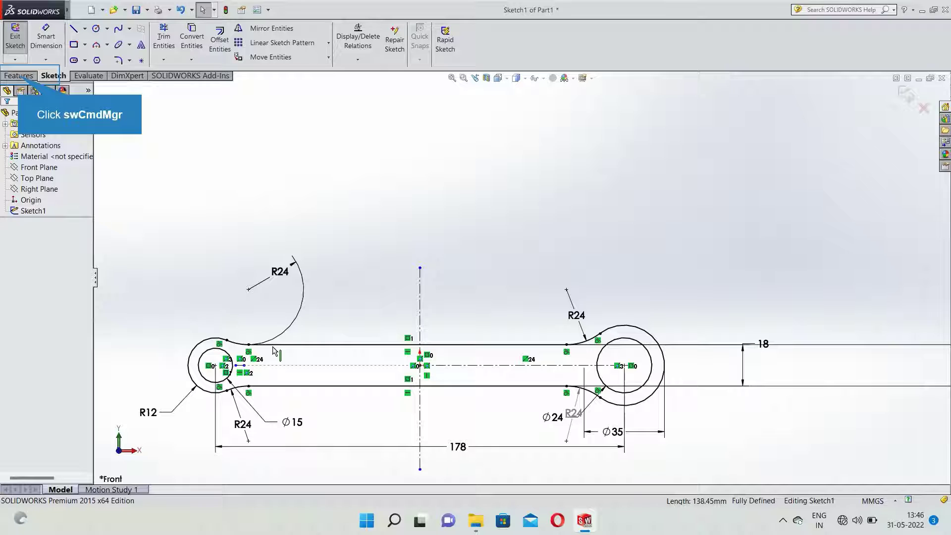
# Extrude the closed rod profile as a solid boss, mid-plane, with a depth of 18 mm.
pyautogui.click(20, 77)
pyautogui.click(24, 49)
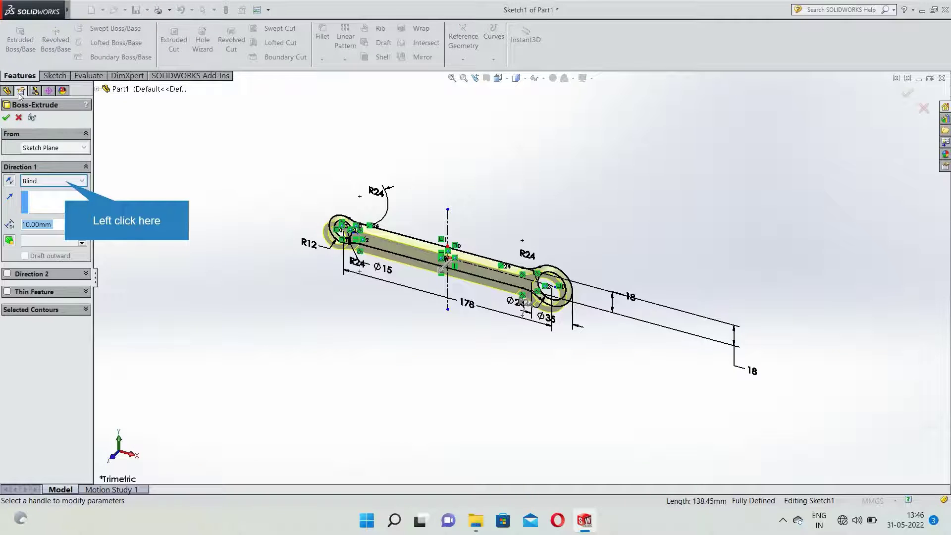
pyautogui.click(53, 180)
pyautogui.click(49, 234)
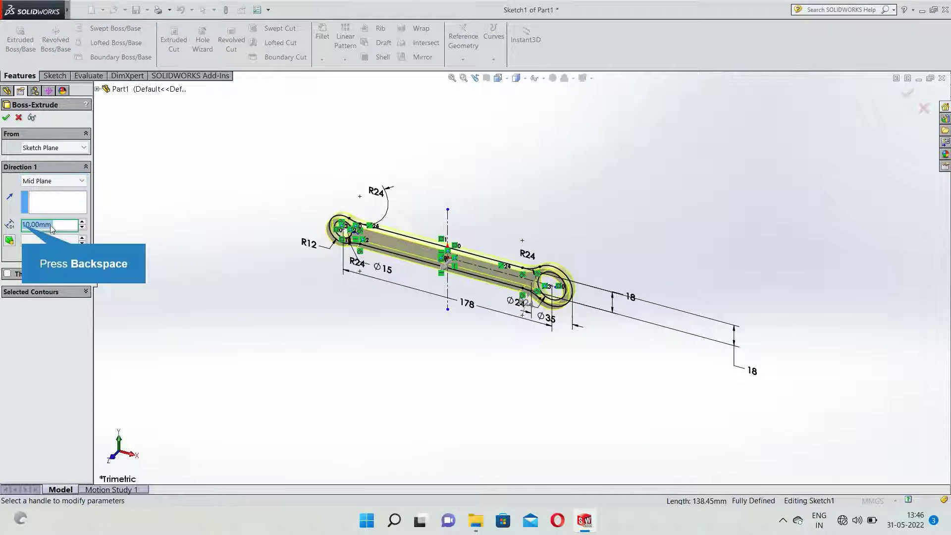
pyautogui.press('BackSpace')
pyautogui.write('18')
pyautogui.press('Return')
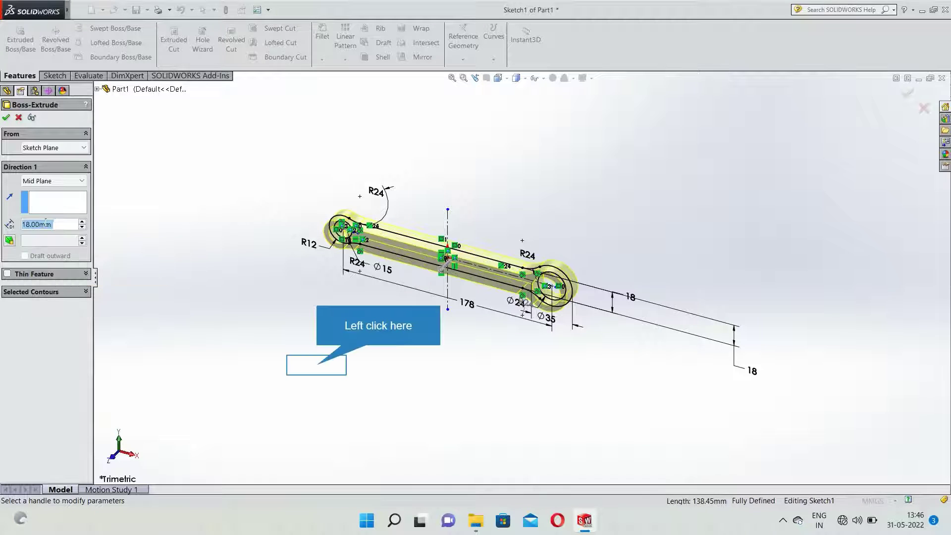
pyautogui.click(315, 358)
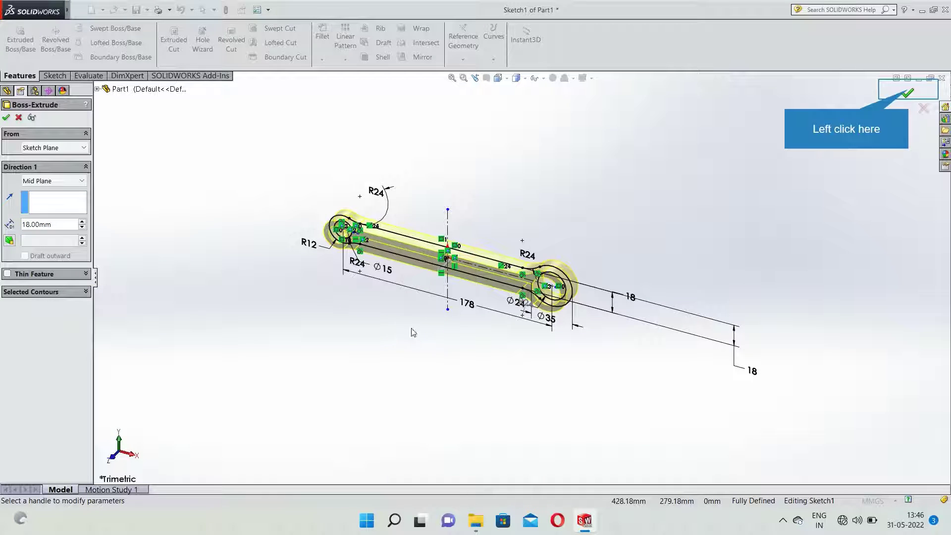
pyautogui.click(908, 92)
pyautogui.click(420, 335)
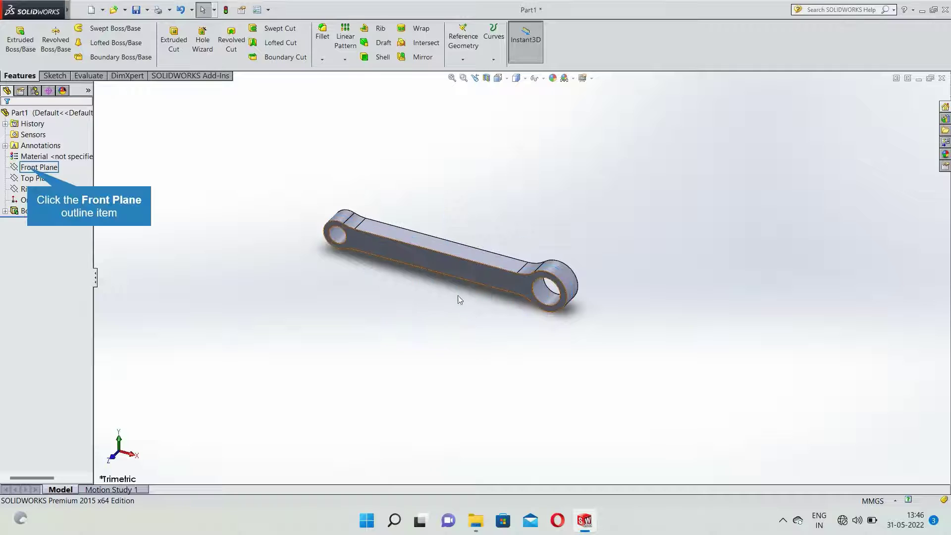
pyautogui.click(31, 167)
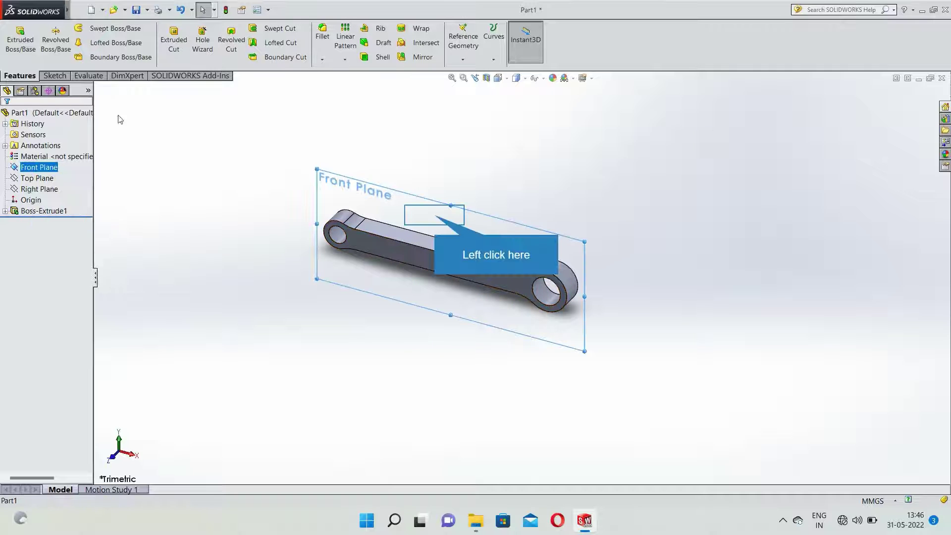
pyautogui.click(435, 217)
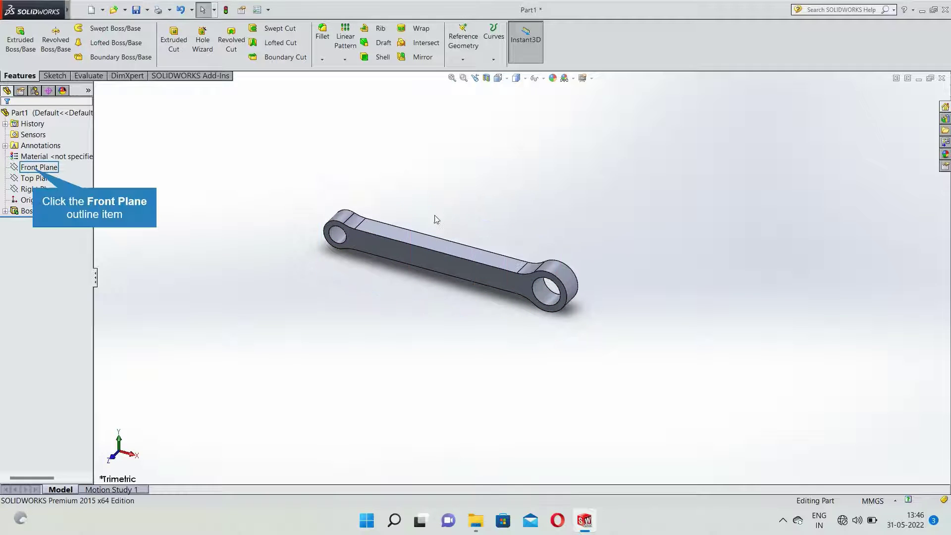
pyautogui.click(33, 171)
pyautogui.click(41, 157)
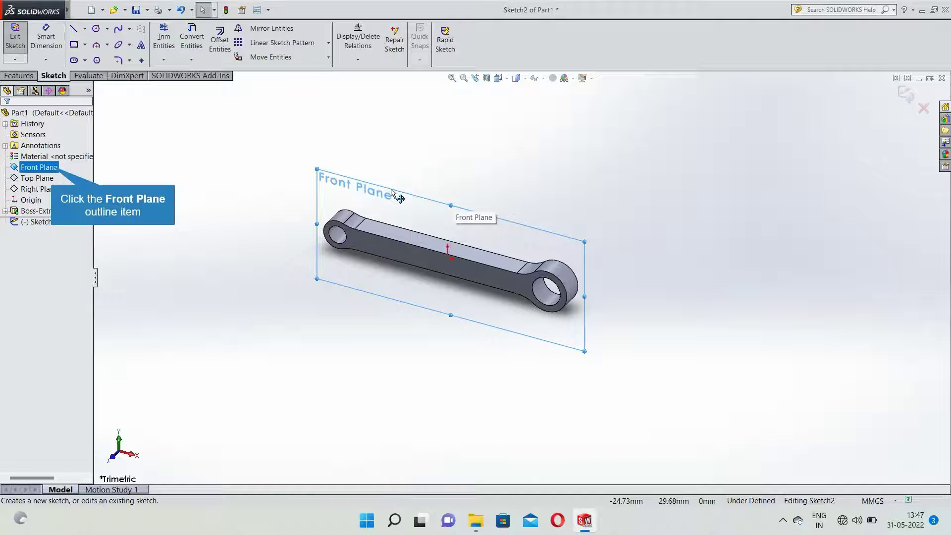
pyautogui.click(50, 168)
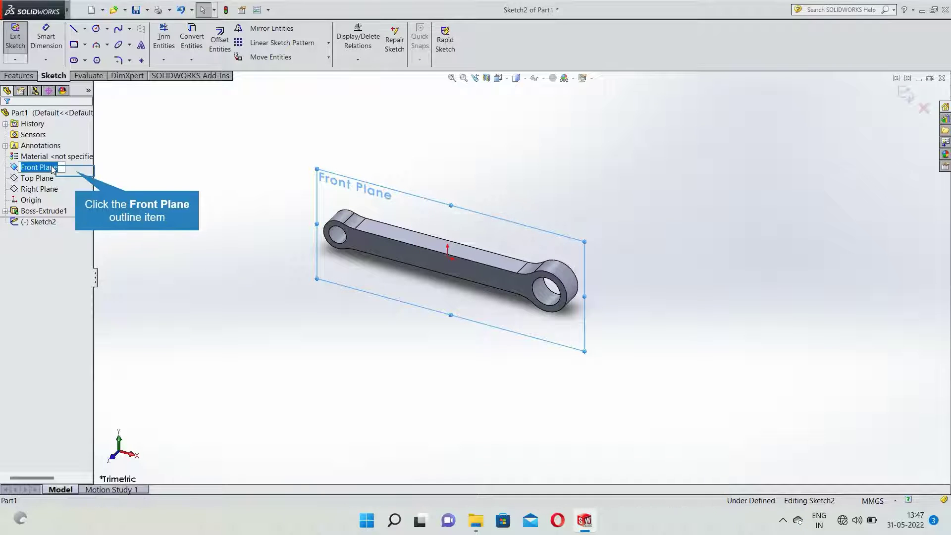
pyautogui.click(236, 191)
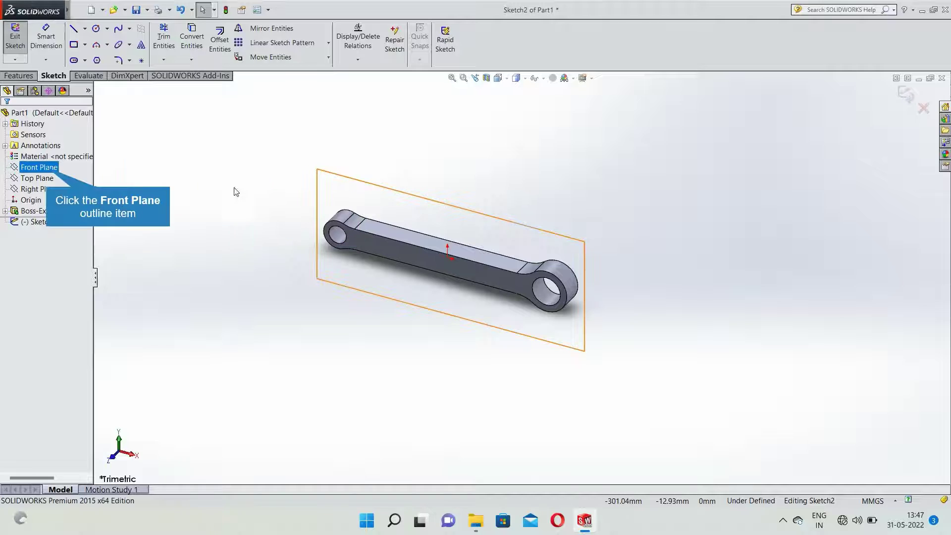
pyautogui.click(48, 168)
pyautogui.click(54, 156)
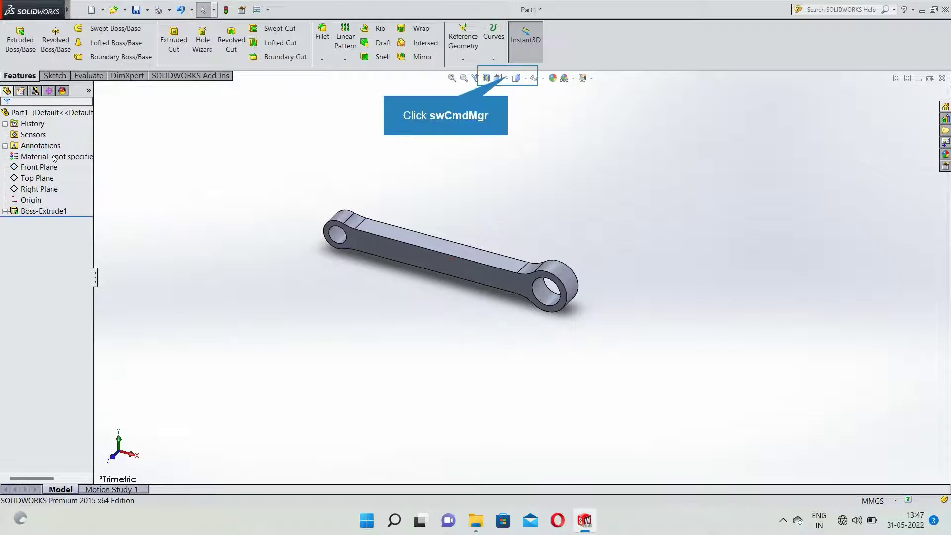
# Switch to the front view and start a new sketch on the Front Plane.
pyautogui.click(505, 79)
pyautogui.click(509, 129)
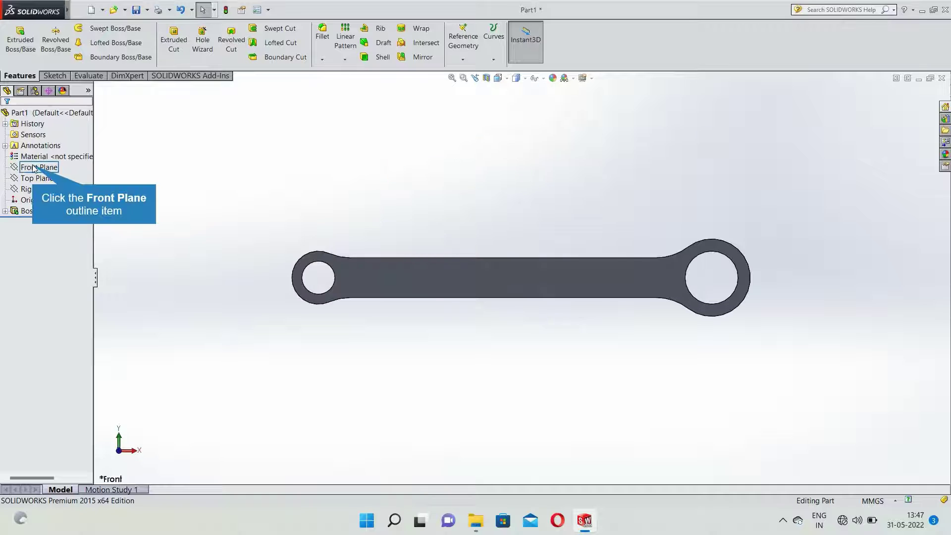
pyautogui.click(52, 169)
pyautogui.click(437, 247)
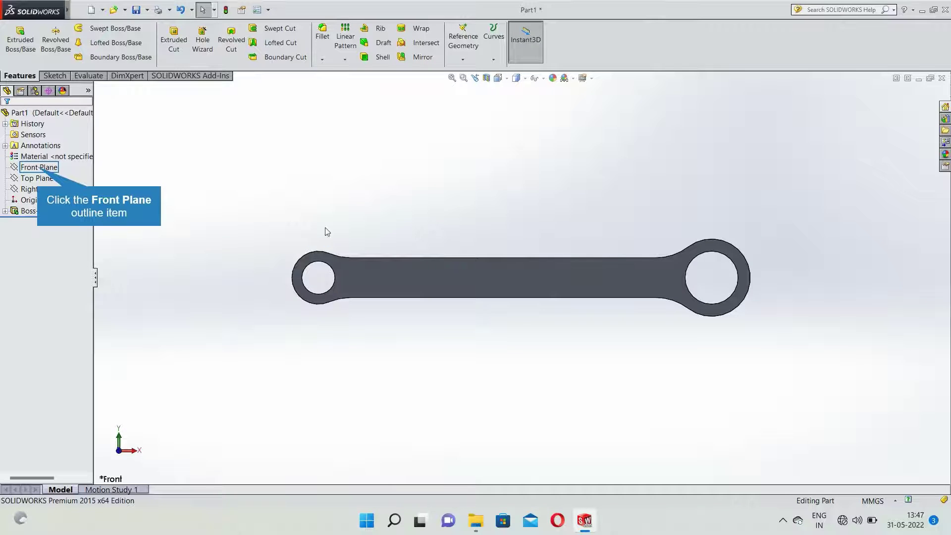
pyautogui.click(40, 168)
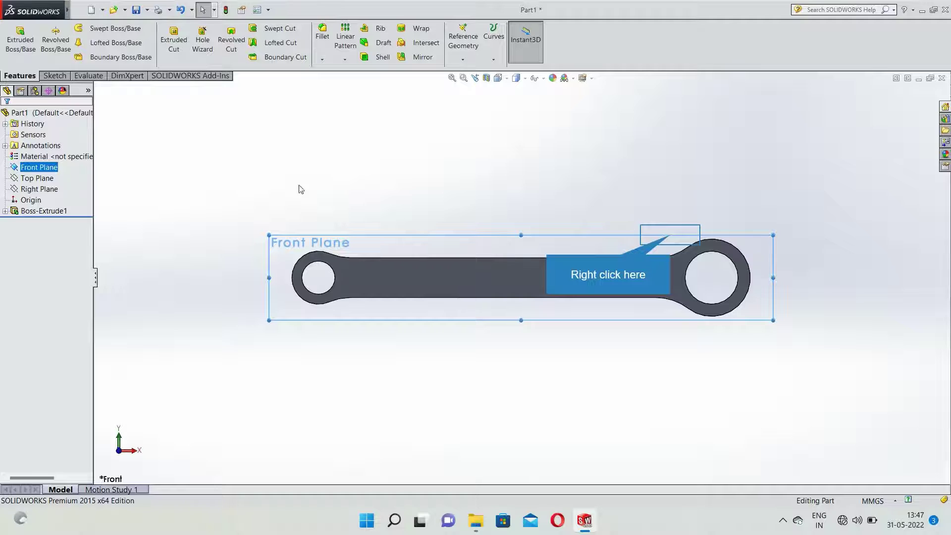
pyautogui.rightClick(673, 237)
pyautogui.click(689, 222)
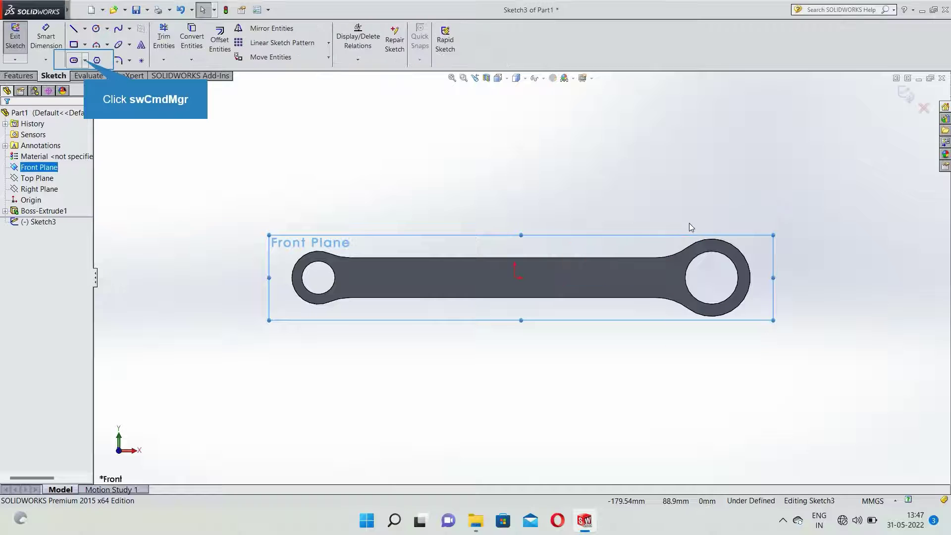
# Sketch a horizontal centerpoint straight slot centred on the origin, about 120 mm between arc centres and about 11 mm wide.
pyautogui.click(85, 60)
pyautogui.click(124, 87)
pyautogui.click(354, 270)
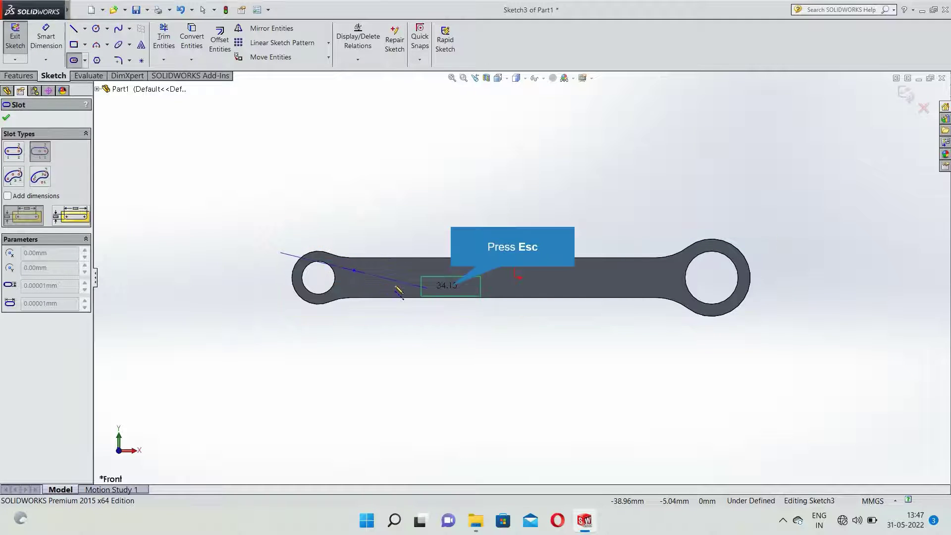
pyautogui.press('Escape')
pyautogui.click(74, 61)
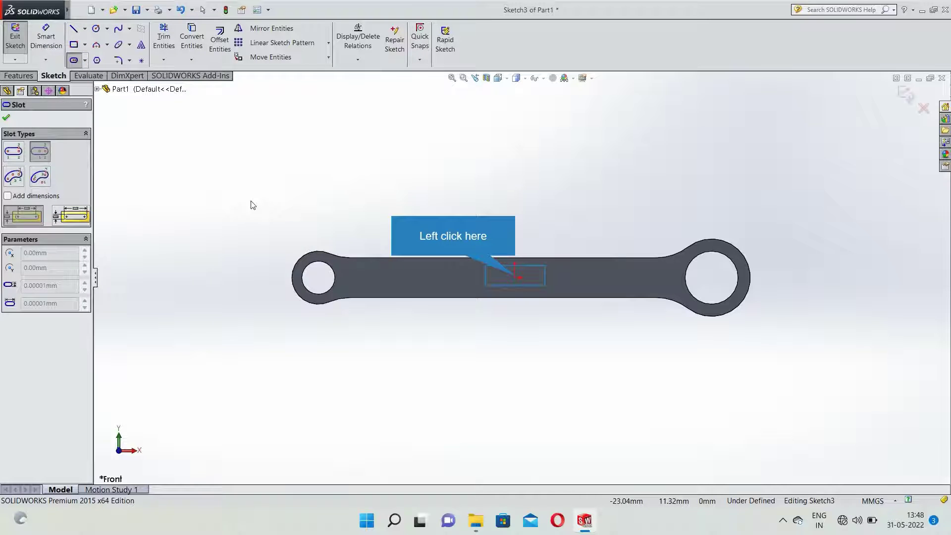
pyautogui.click(505, 286)
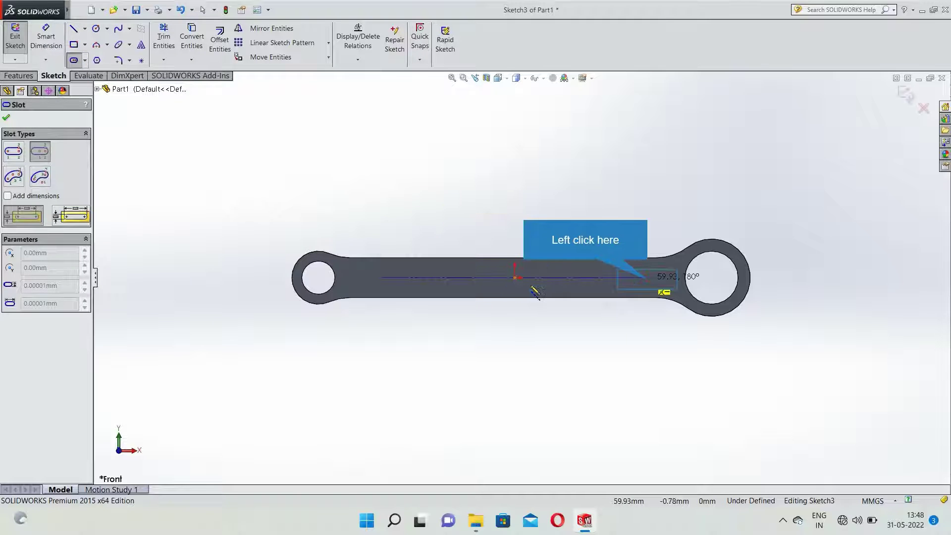
pyautogui.click(646, 278)
pyautogui.click(649, 292)
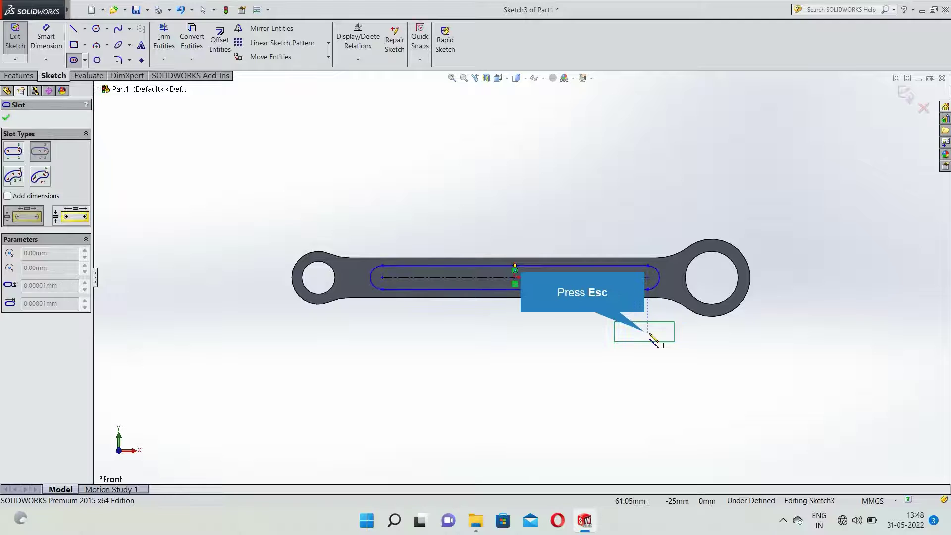
pyautogui.press('Escape')
pyautogui.click(648, 281)
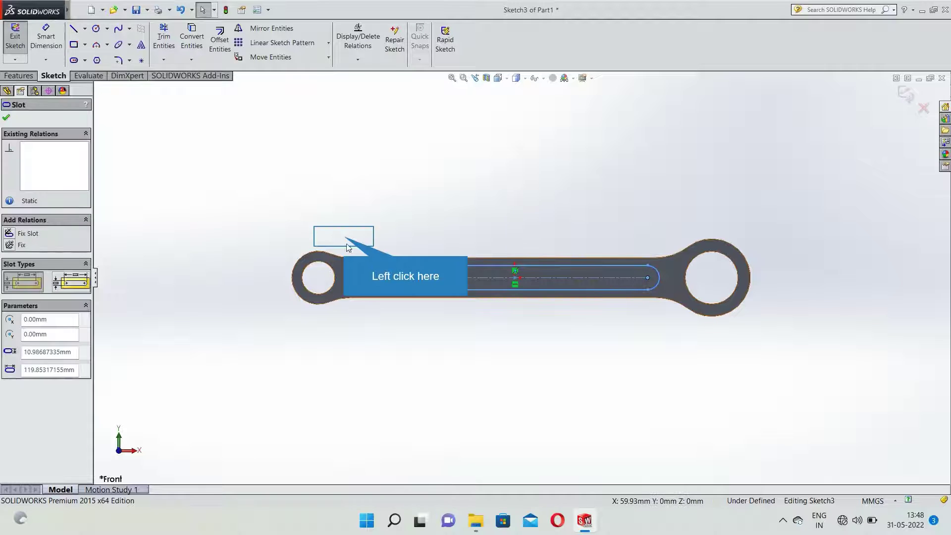
pyautogui.click(350, 225)
# Dimension the distance between the slot's two arc centres as 130 mm.
pyautogui.click(46, 37)
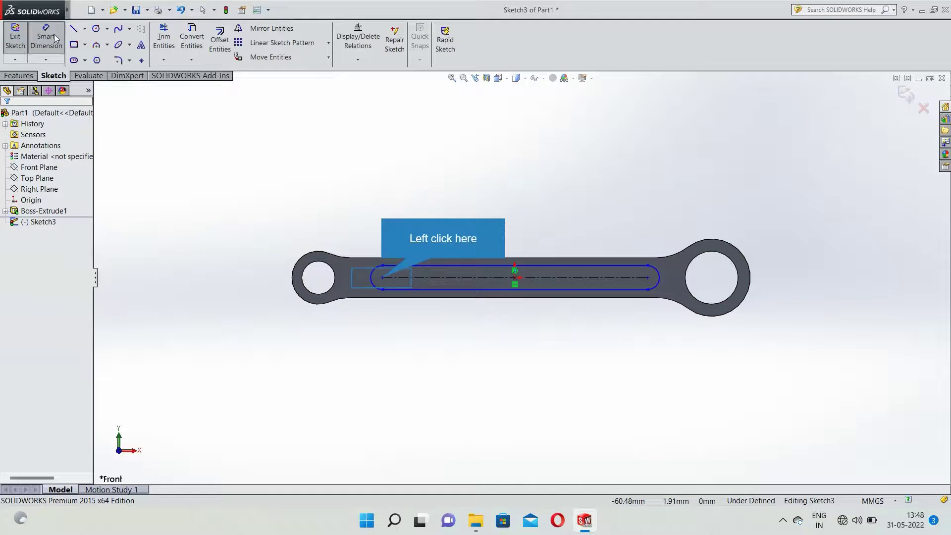
pyautogui.click(382, 281)
pyautogui.click(648, 278)
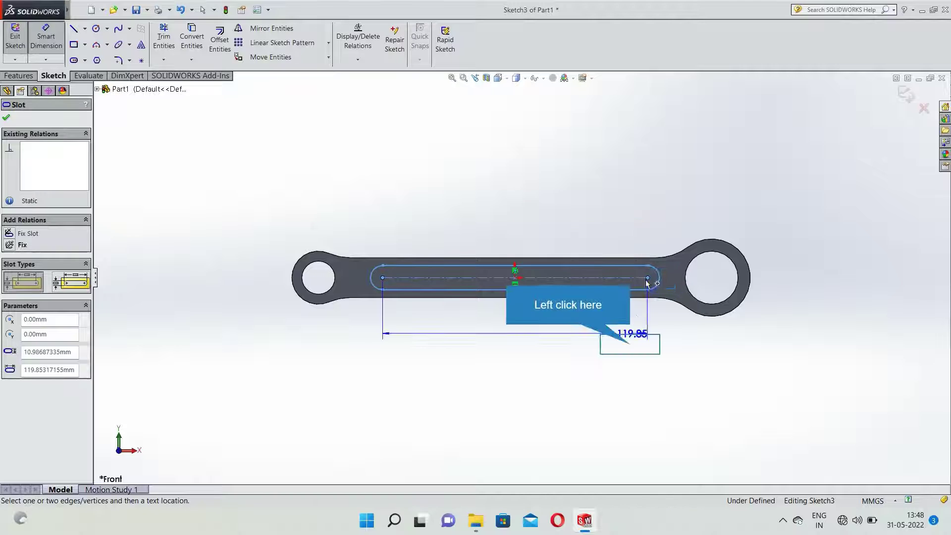
pyautogui.click(630, 345)
pyautogui.click(630, 345)
pyautogui.click(656, 306)
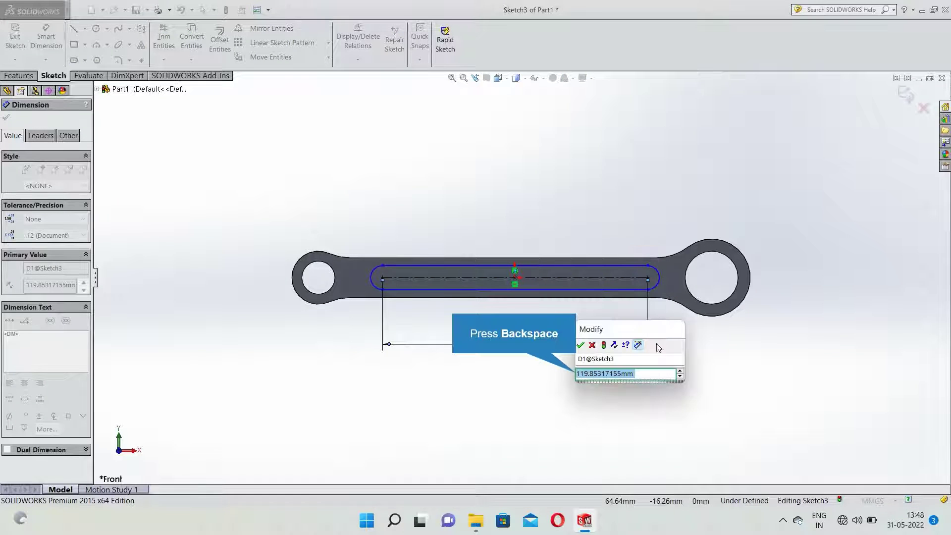
pyautogui.press('BackSpace')
pyautogui.write('130')
pyautogui.press('Return')
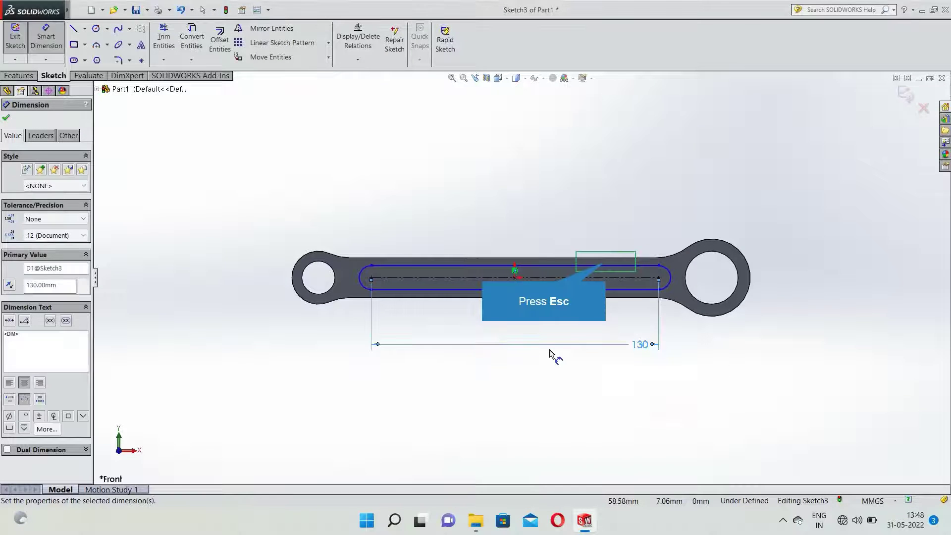
pyautogui.press('Escape')
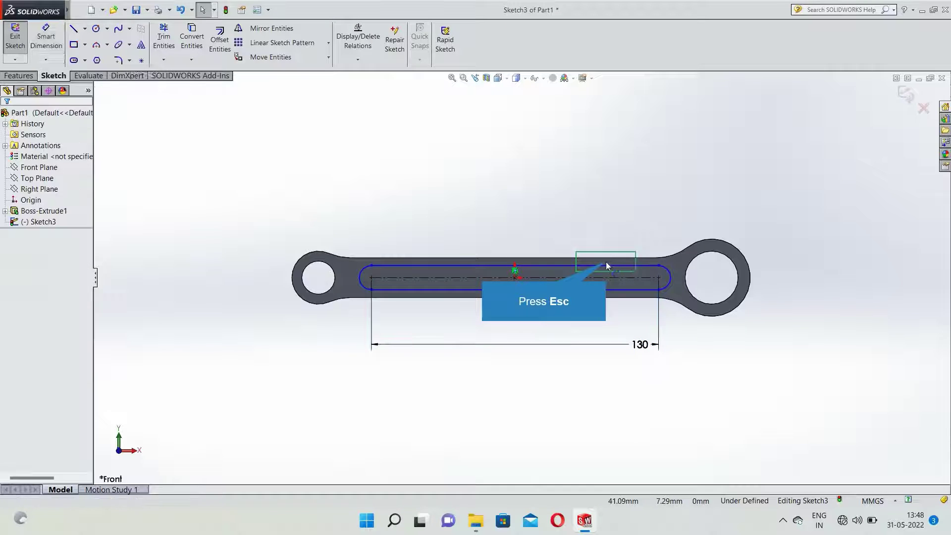
# Dimension the slot's width as 10 mm and finish the sketch.
pyautogui.click(45, 36)
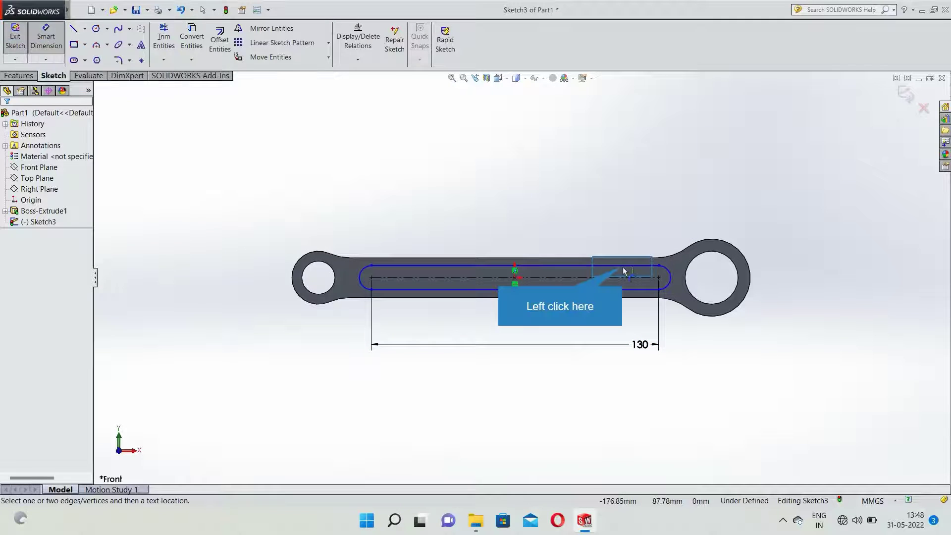
pyautogui.click(623, 288)
pyautogui.click(836, 268)
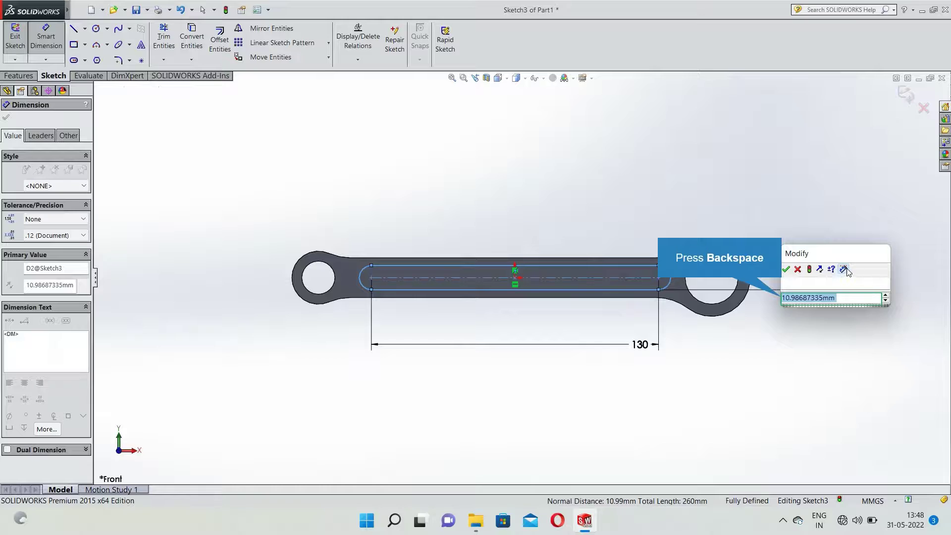
pyautogui.press('BackSpace')
pyautogui.write('10')
pyautogui.press('Return')
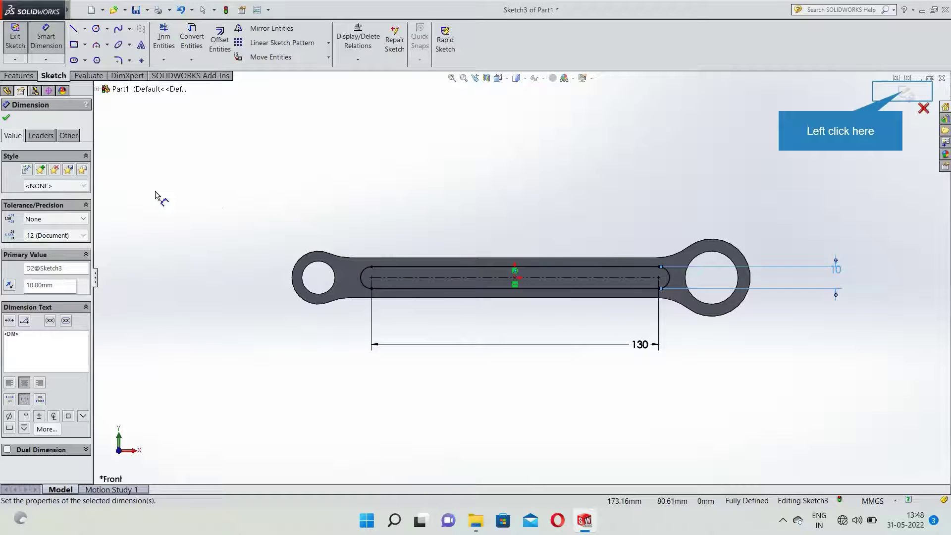
pyautogui.click(906, 94)
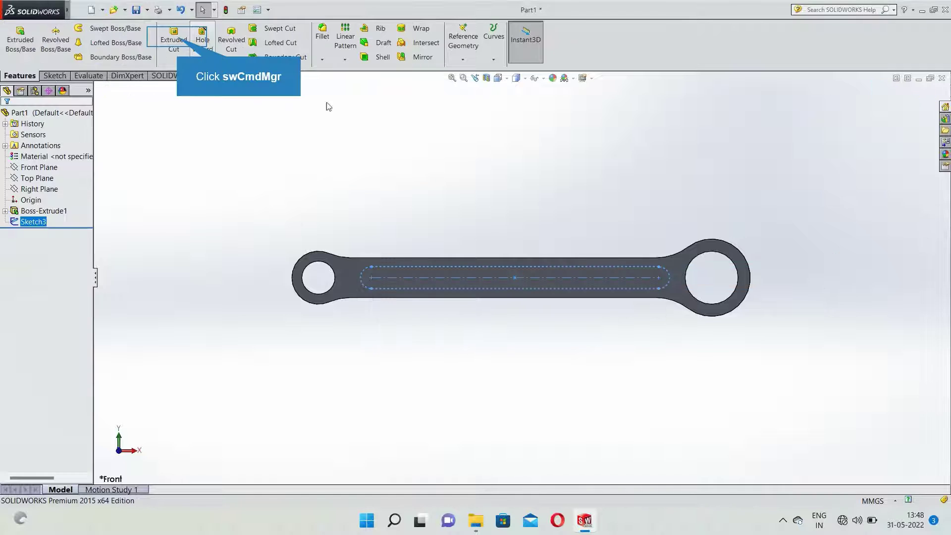
# Cut the slot through the rod with a mid-plane Extruded Cut 28 mm deep.
pyautogui.click(186, 40)
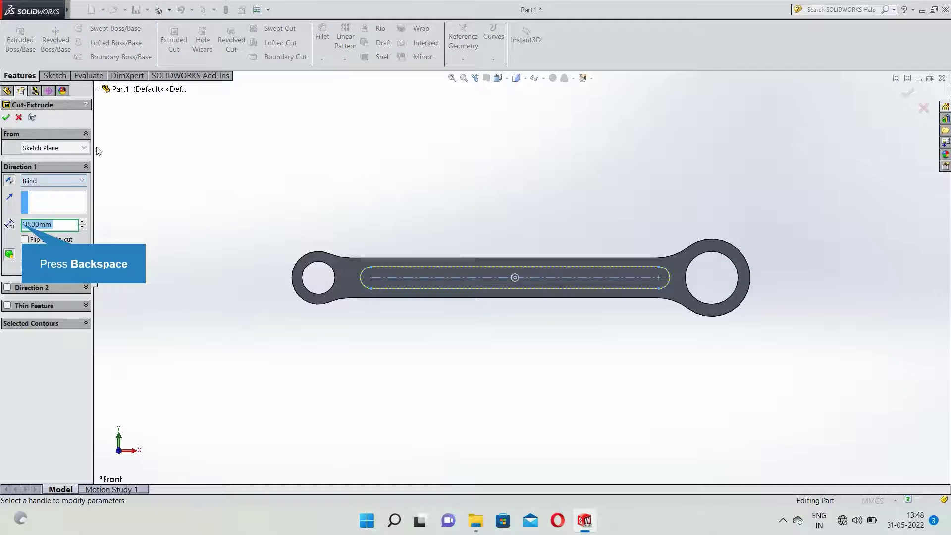
pyautogui.press('BackSpace')
pyautogui.write('28')
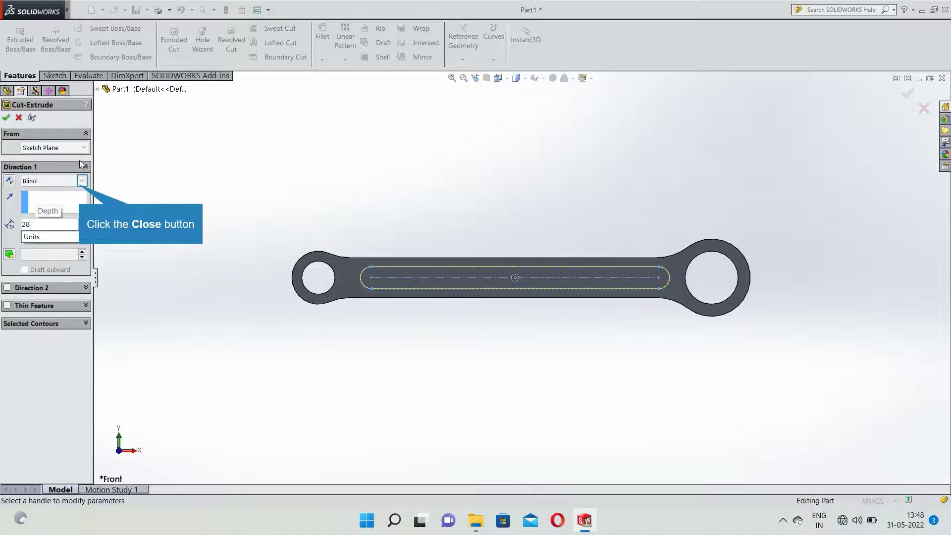
pyautogui.click(81, 181)
pyautogui.click(48, 264)
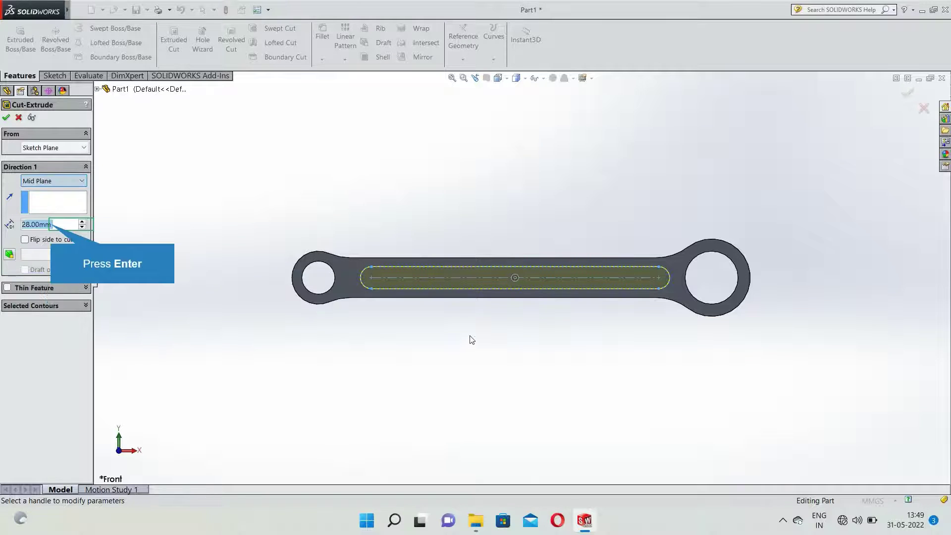
pyautogui.press('Return')
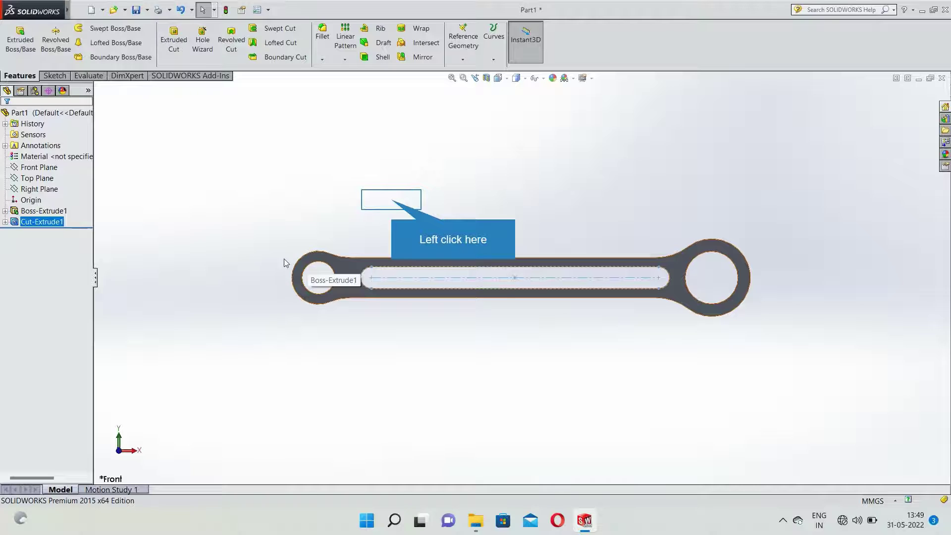
pyautogui.click(344, 243)
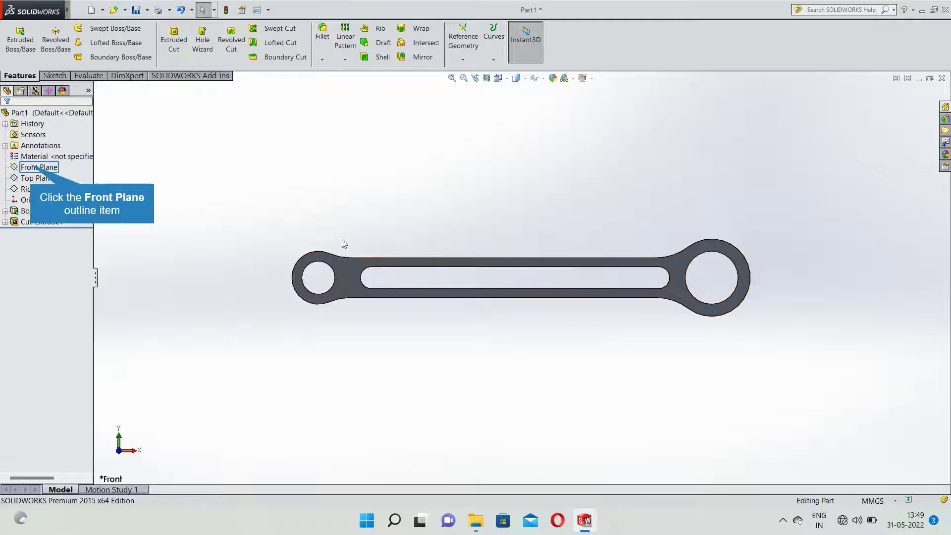
# Start a Front Plane sketch and draw two concentric circles, about 37 mm and 27 mm in diameter, centred on the small-end hole.
pyautogui.click(30, 168)
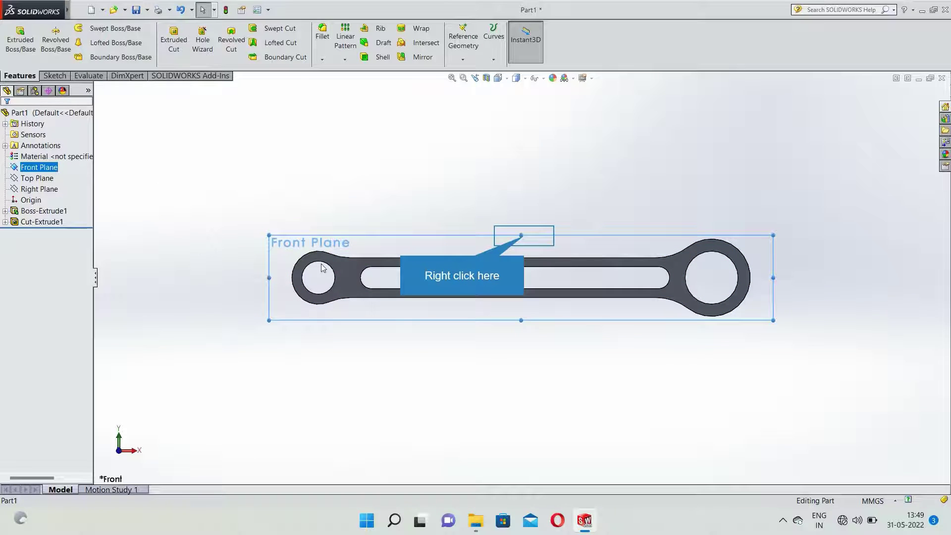
pyautogui.rightClick(525, 236)
pyautogui.click(544, 222)
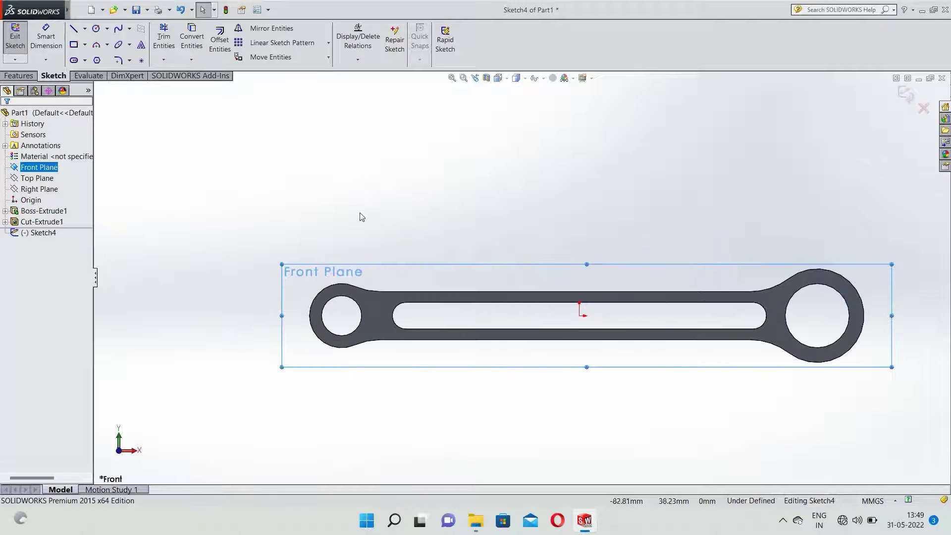
pyautogui.click(95, 28)
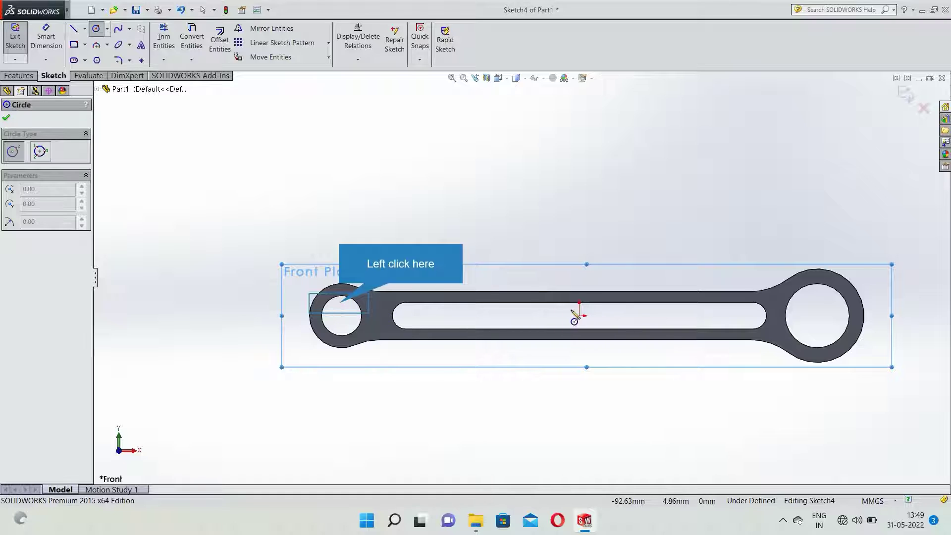
pyautogui.click(340, 304)
pyautogui.press('Escape')
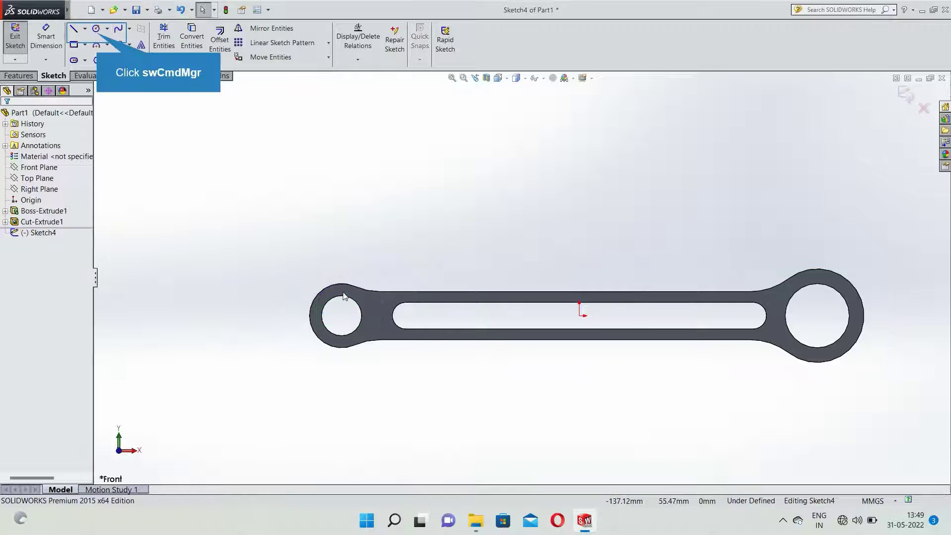
pyautogui.click(96, 29)
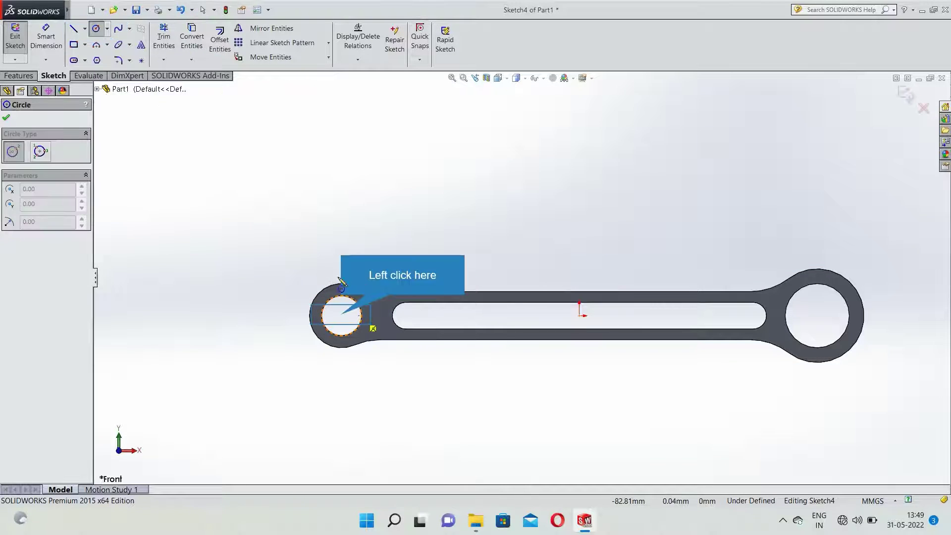
pyautogui.click(342, 315)
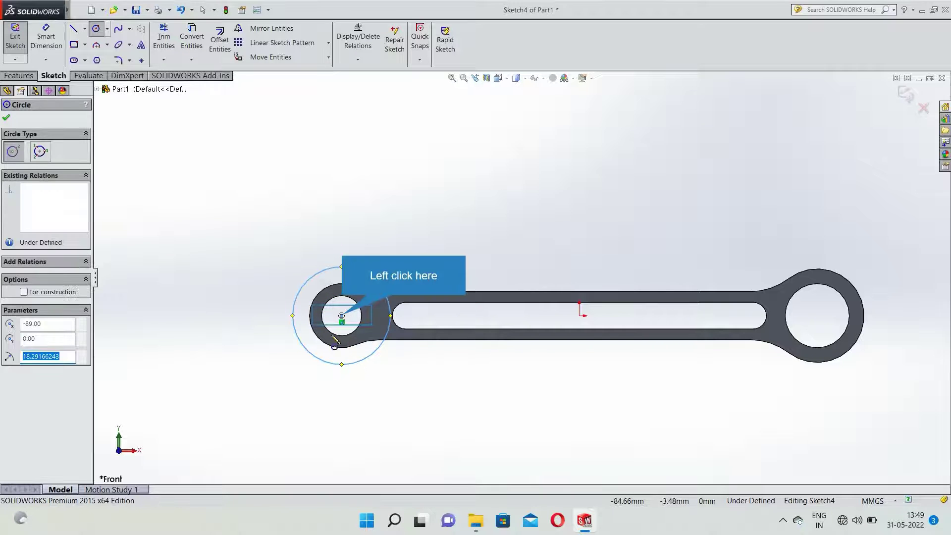
pyautogui.click(342, 316)
pyautogui.click(347, 339)
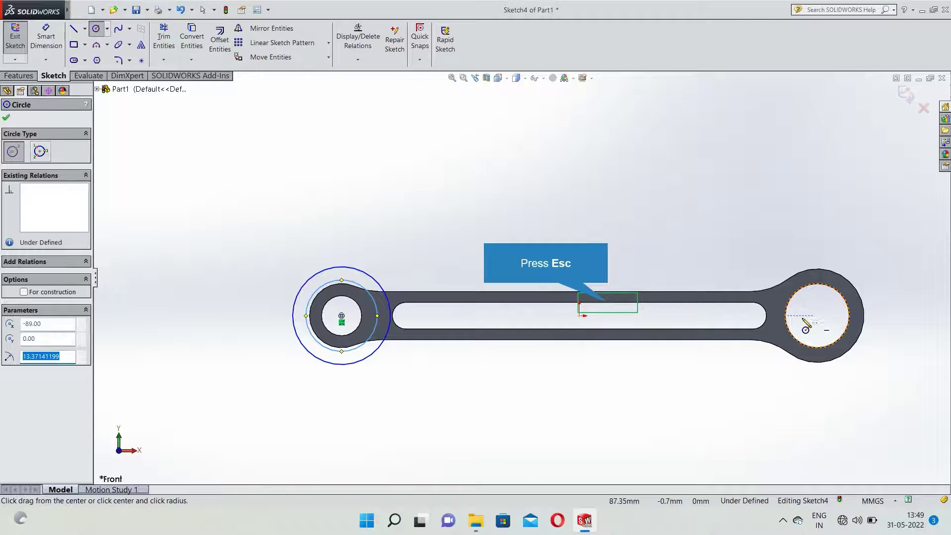
pyautogui.press('Escape')
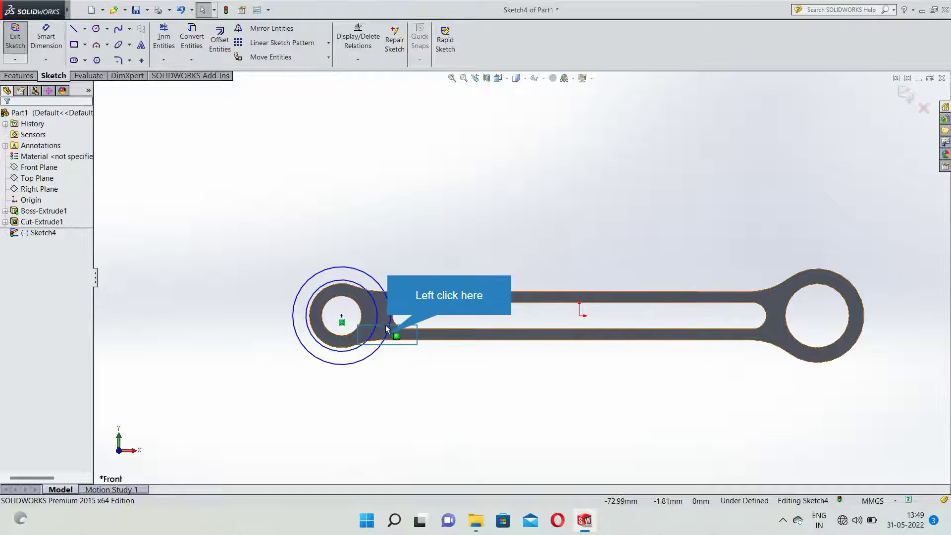
# Make the larger circle coradial with the small end's outer edge and the smaller one coradial with its hole, and finish the sketch.
pyautogui.click(383, 343)
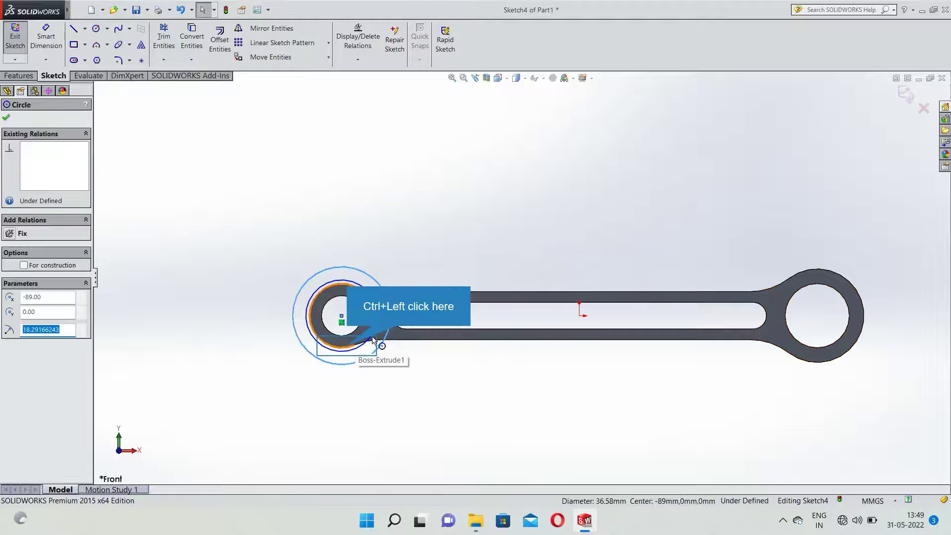
pyautogui.keyDown('ctrl'); pyautogui.click(350, 349); pyautogui.keyUp('ctrl')
pyautogui.click(31, 306)
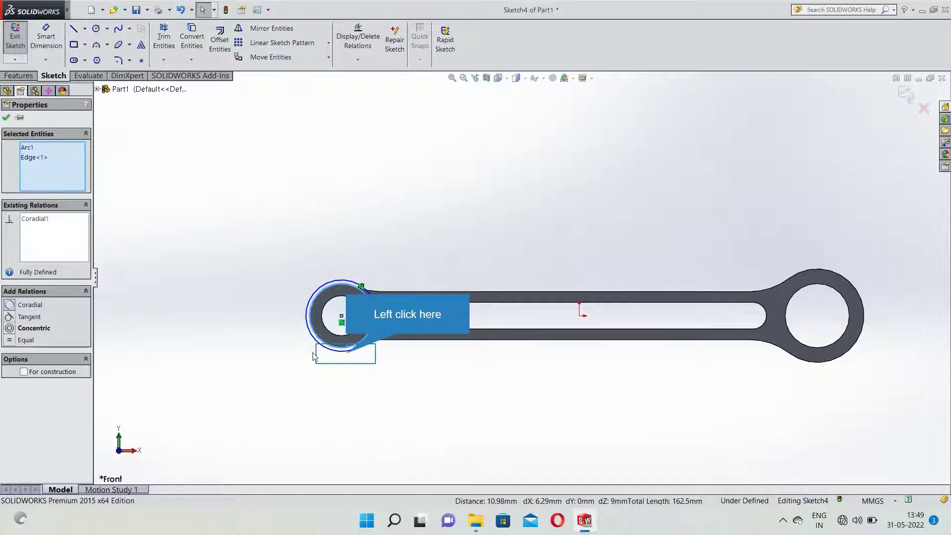
pyautogui.click(345, 352)
pyautogui.click(347, 335)
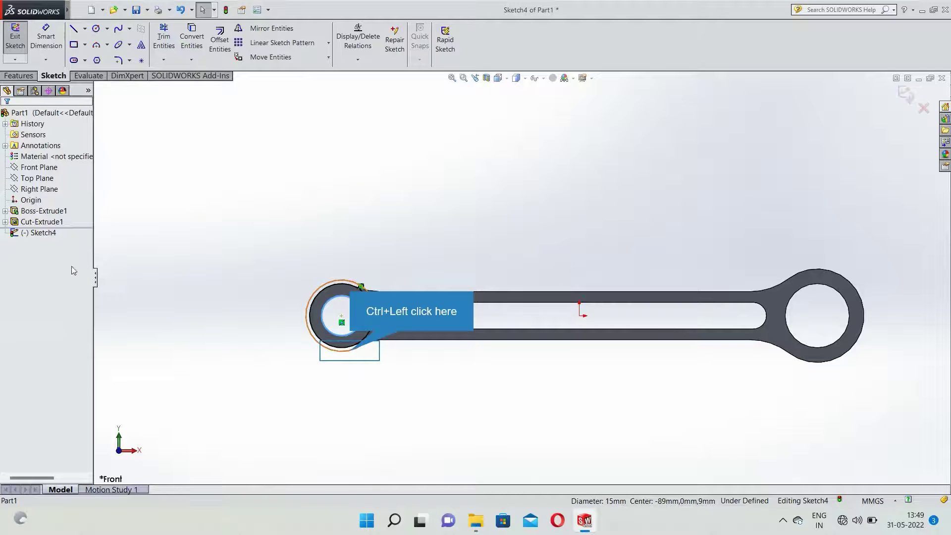
pyautogui.keyDown('ctrl'); pyautogui.click(346, 349); pyautogui.keyUp('ctrl')
pyautogui.click(10, 305)
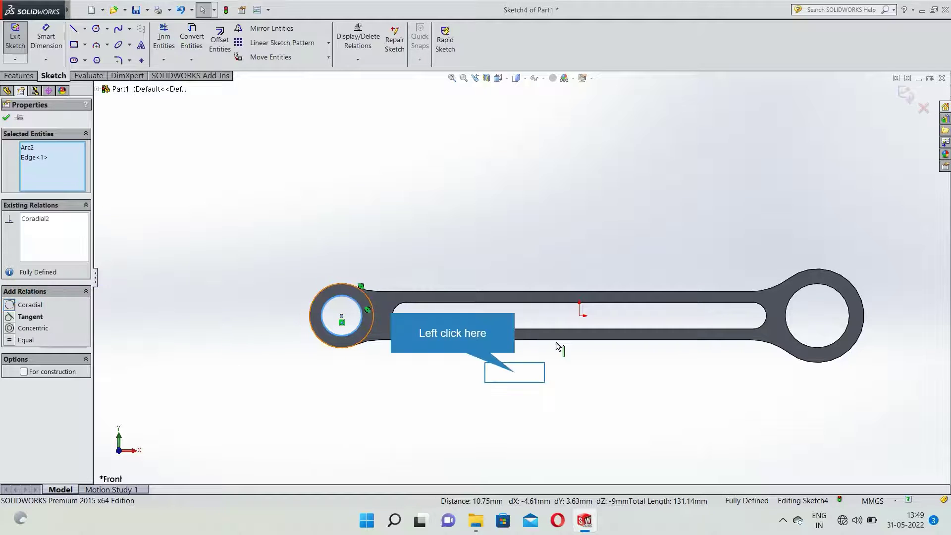
pyautogui.click(573, 383)
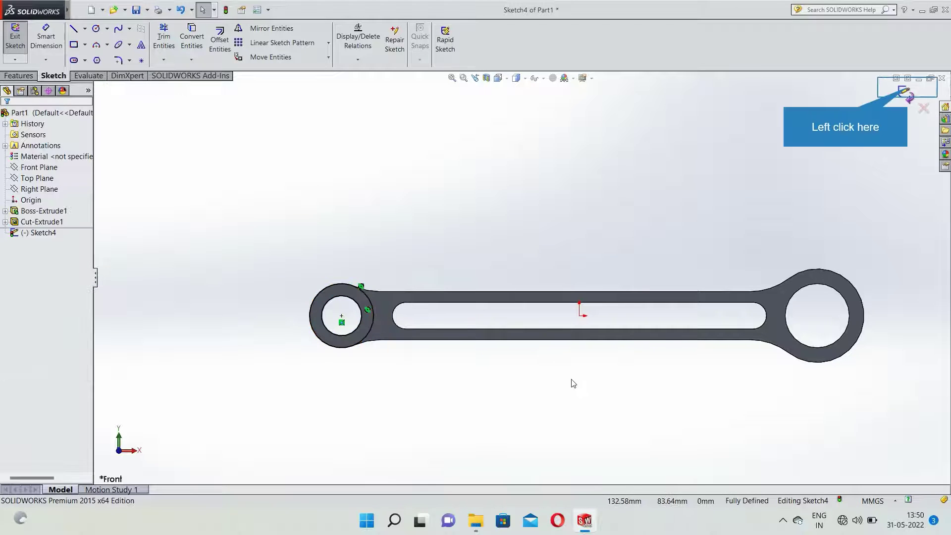
pyautogui.click(904, 92)
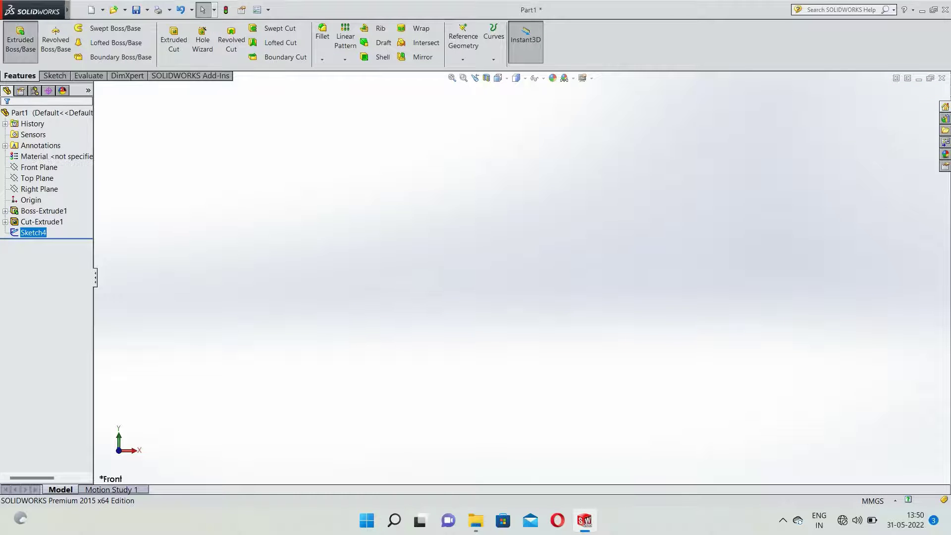
# Extrude the small-end ring sketch as a boss with a Mid Plane depth of 28 mm.
pyautogui.click(20, 43)
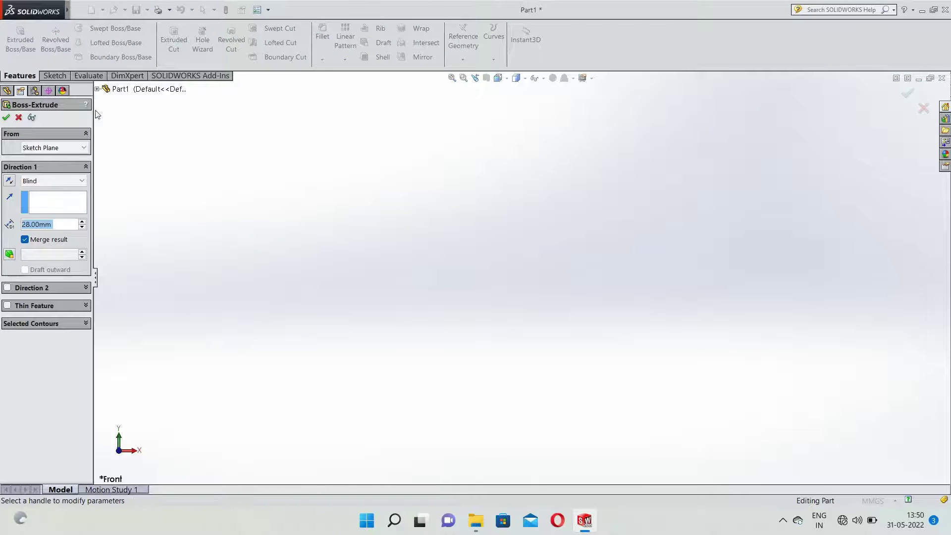
pyautogui.click(498, 78)
pyautogui.click(516, 122)
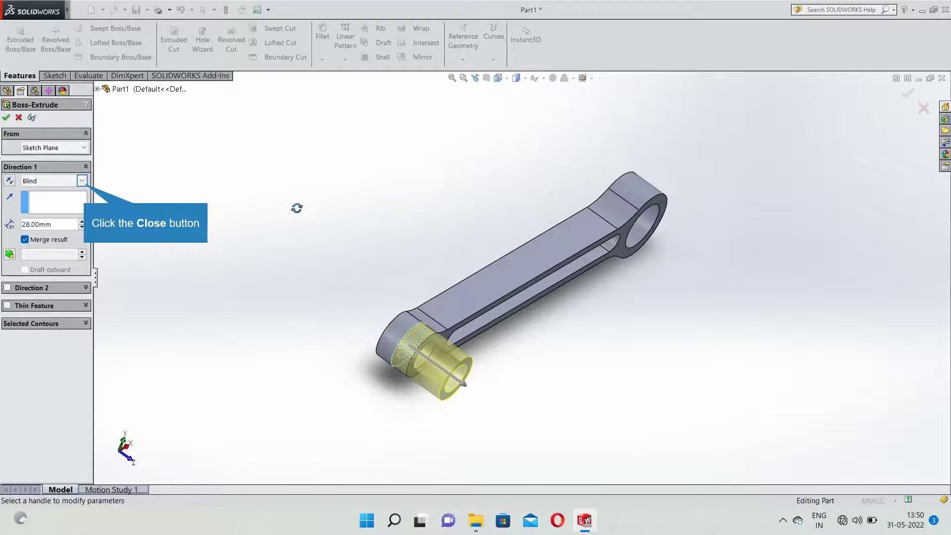
pyautogui.click(80, 181)
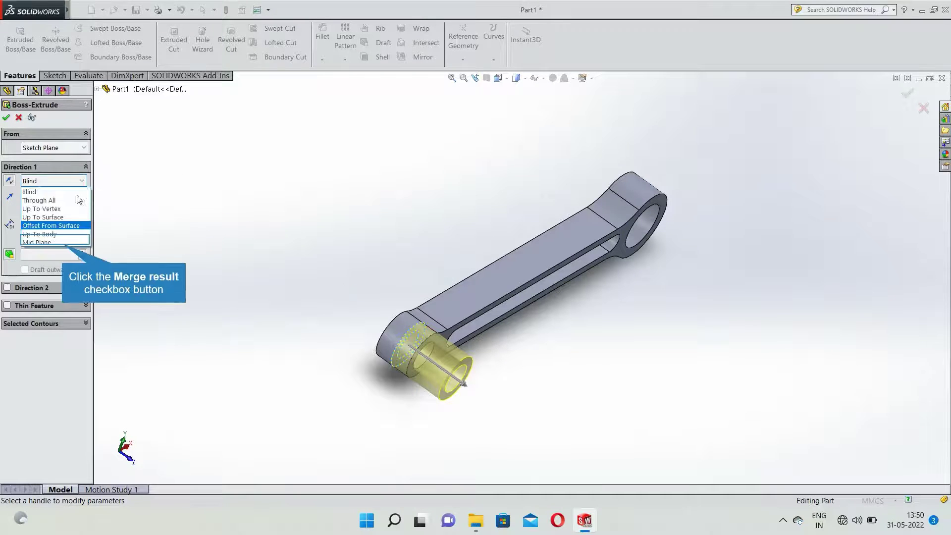
pyautogui.click(61, 243)
pyautogui.click(230, 319)
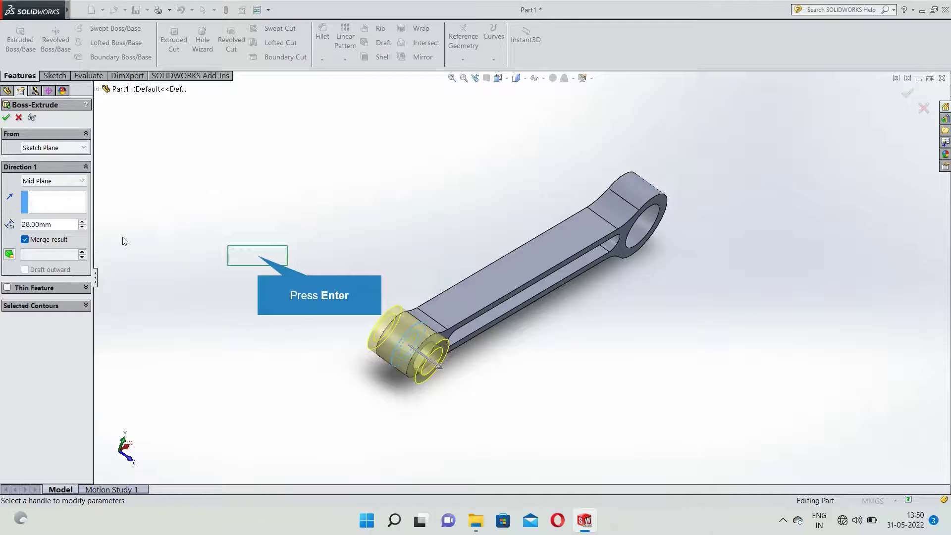
pyautogui.press('Return')
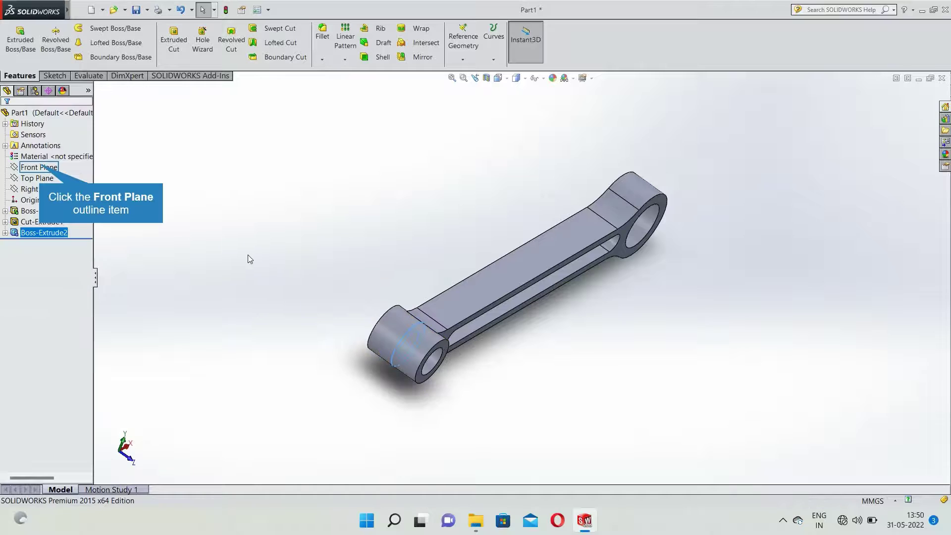
# Start a new Front Plane sketch and draw a circle about 44 mm in diameter centred on the large-end hole.
pyautogui.click(40, 168)
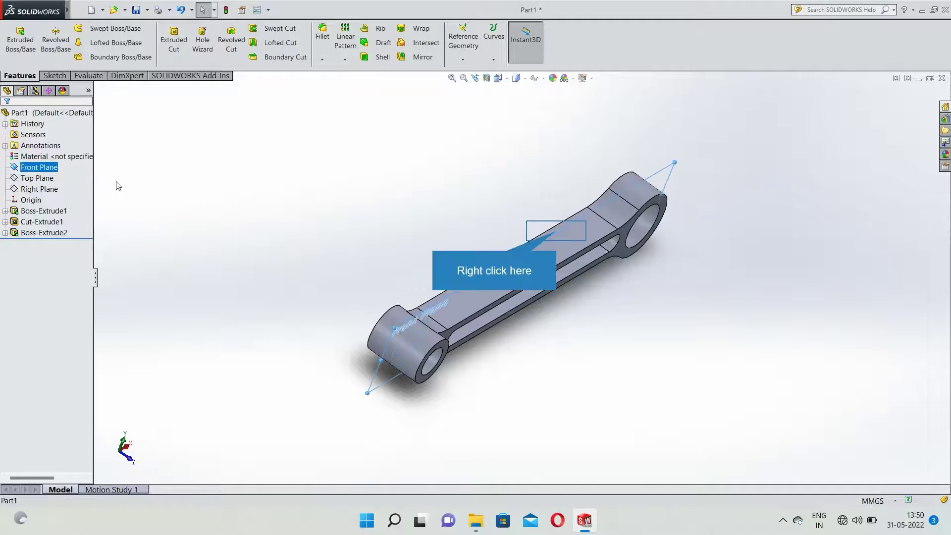
pyautogui.rightClick(559, 229)
pyautogui.click(562, 155)
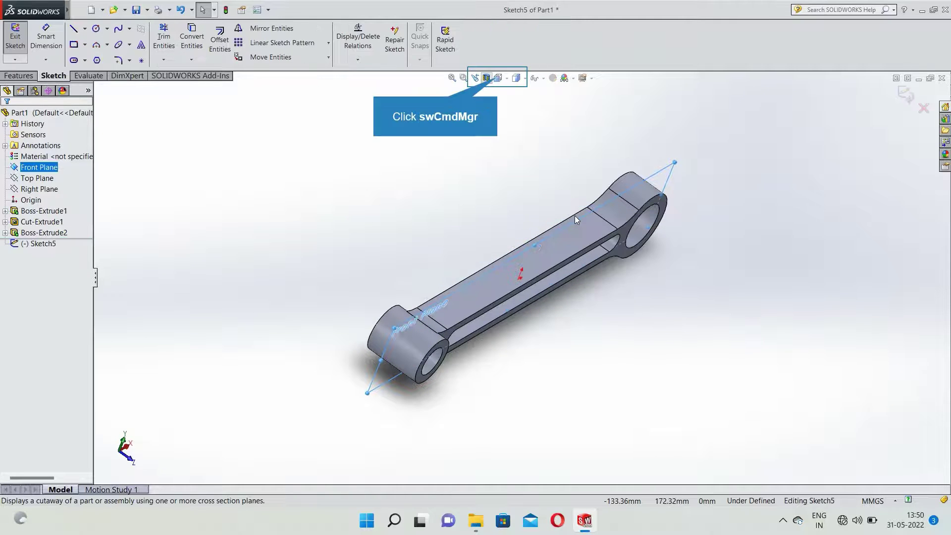
pyautogui.click(486, 79)
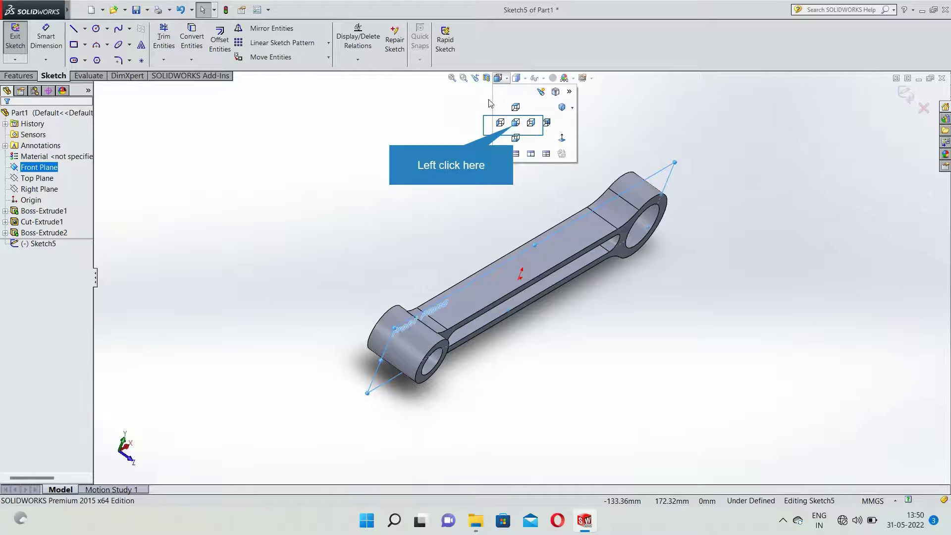
pyautogui.click(515, 129)
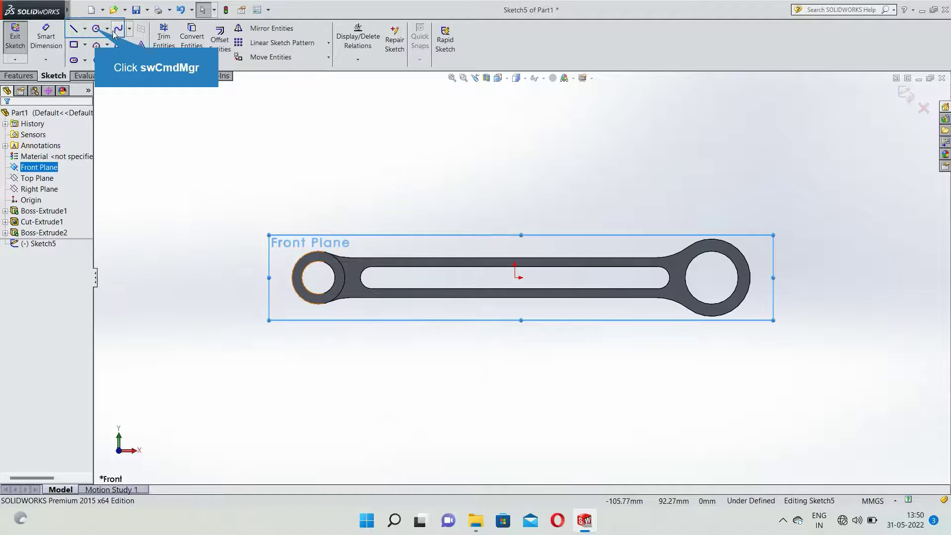
pyautogui.click(96, 29)
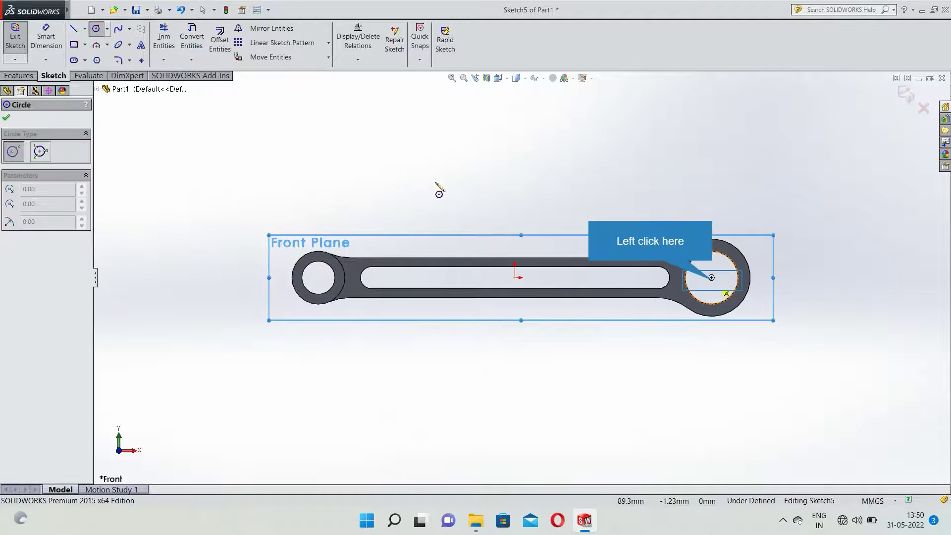
pyautogui.click(711, 278)
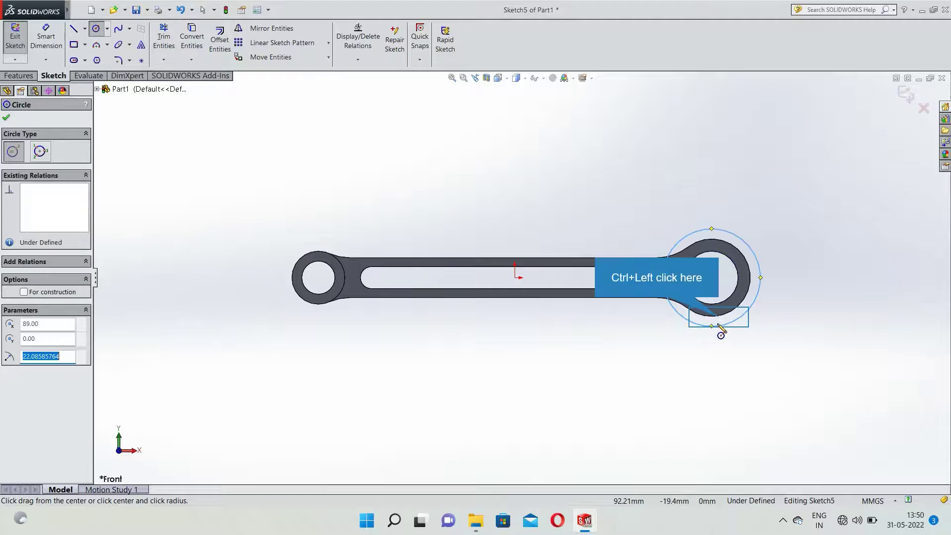
pyautogui.keyDown('ctrl'); pyautogui.click(718, 325); pyautogui.keyUp('ctrl')
pyautogui.press('Escape')
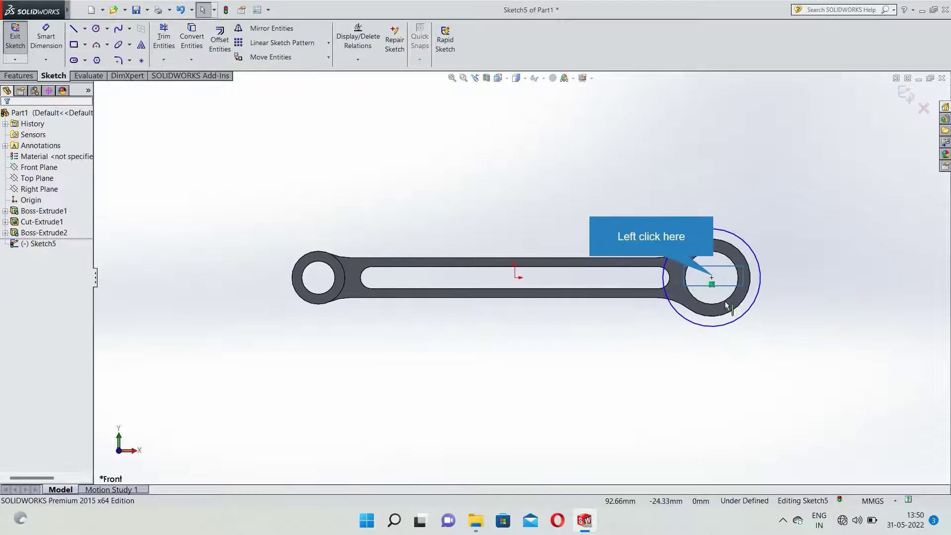
# Draw a second circle about 71 mm in diameter, concentric with the first one at the large end.
pyautogui.click(713, 280)
pyautogui.click(96, 29)
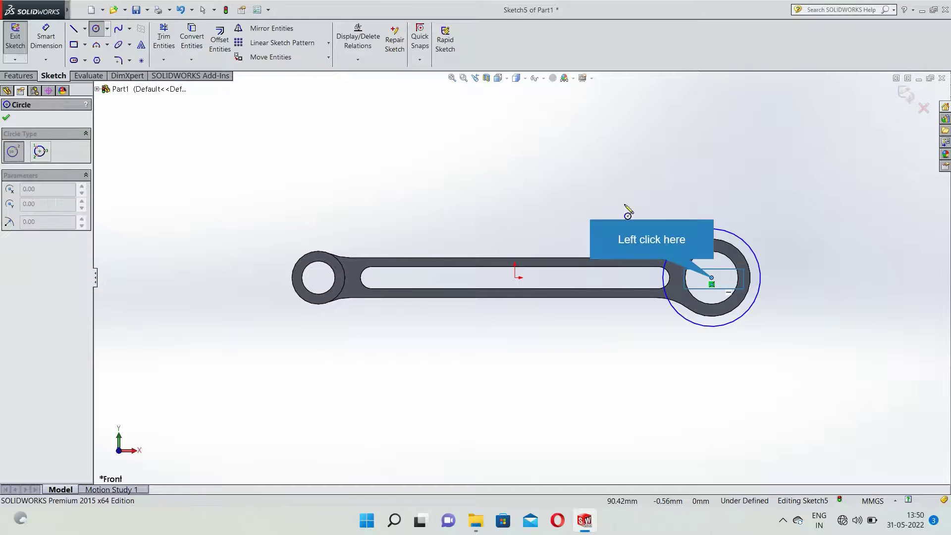
pyautogui.click(712, 278)
pyautogui.click(723, 353)
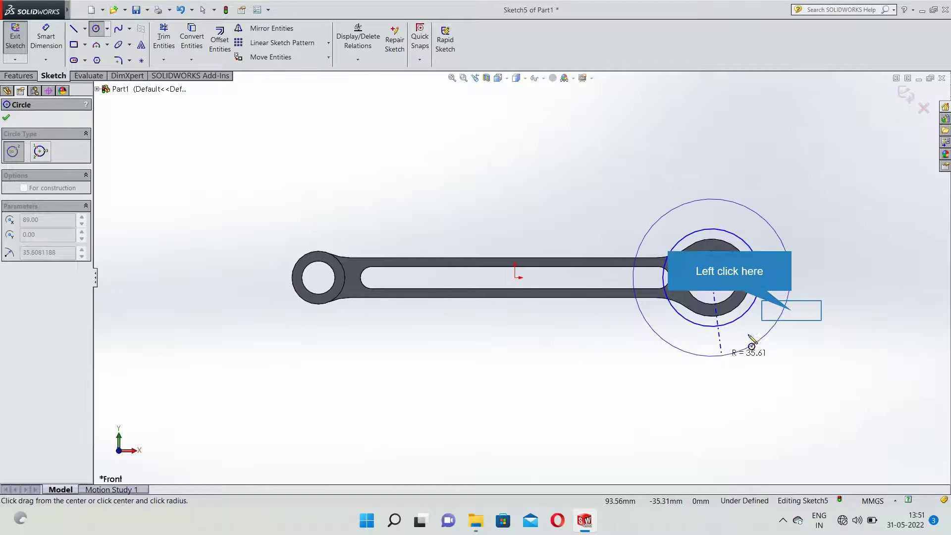
pyautogui.press('Escape')
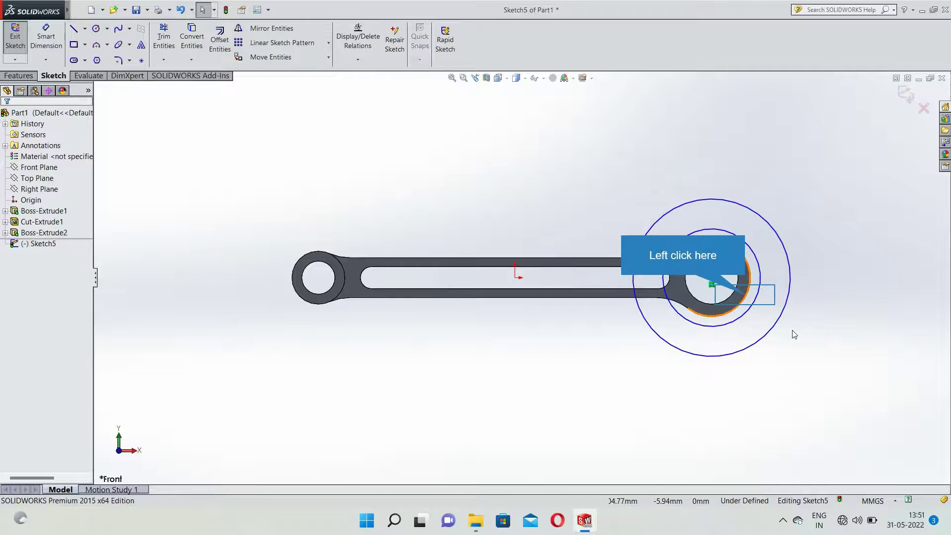
# Make the first circle coradial with the large end's outer edge and the second coradial with its hole, and finish the sketch.
pyautogui.click(747, 295)
pyautogui.keyDown('ctrl'); pyautogui.click(746, 312); pyautogui.keyUp('ctrl')
pyautogui.click(778, 268)
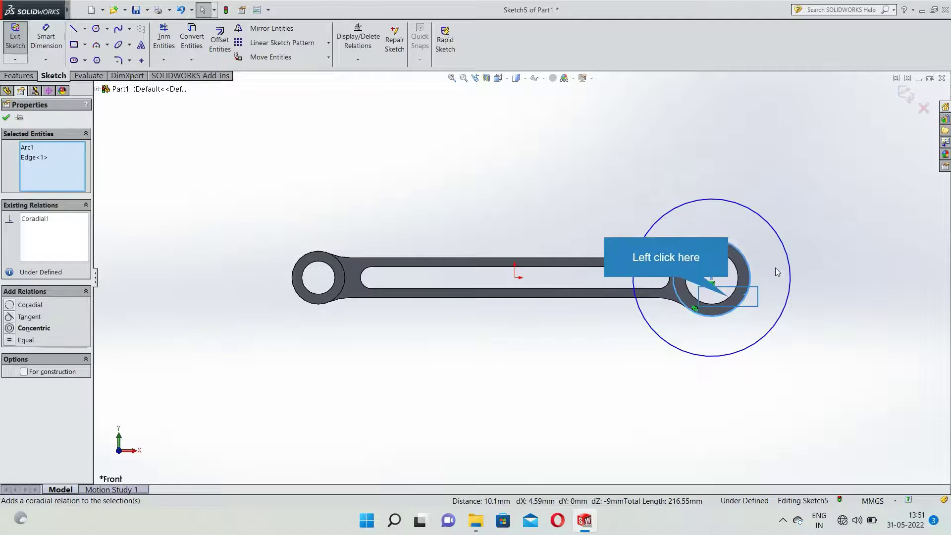
pyautogui.click(738, 303)
pyautogui.keyDown('ctrl'); pyautogui.click(761, 345); pyautogui.keyUp('ctrl')
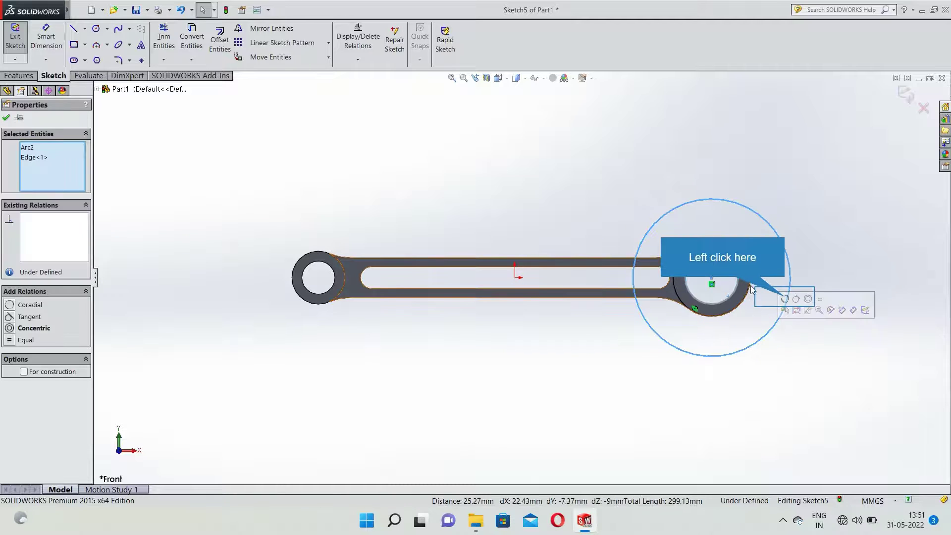
pyautogui.click(786, 299)
pyautogui.click(763, 203)
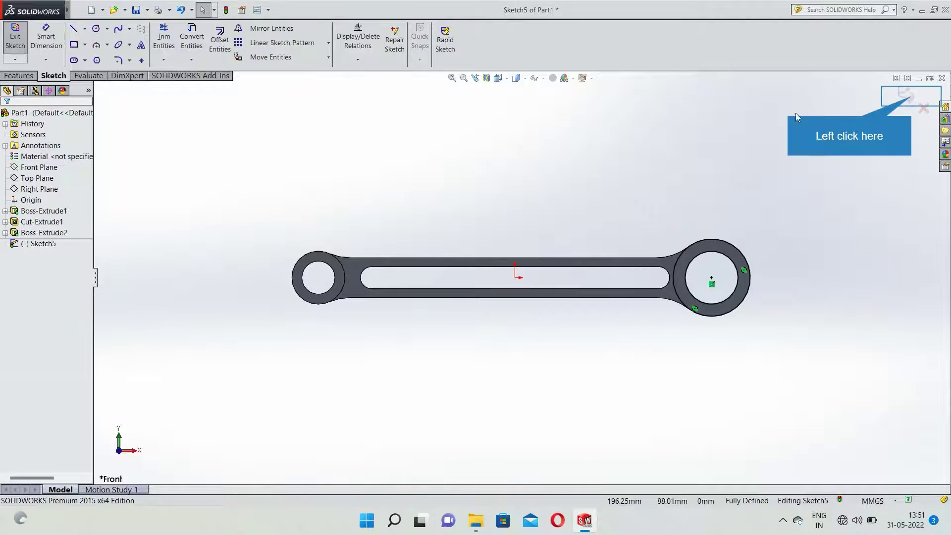
pyautogui.click(909, 98)
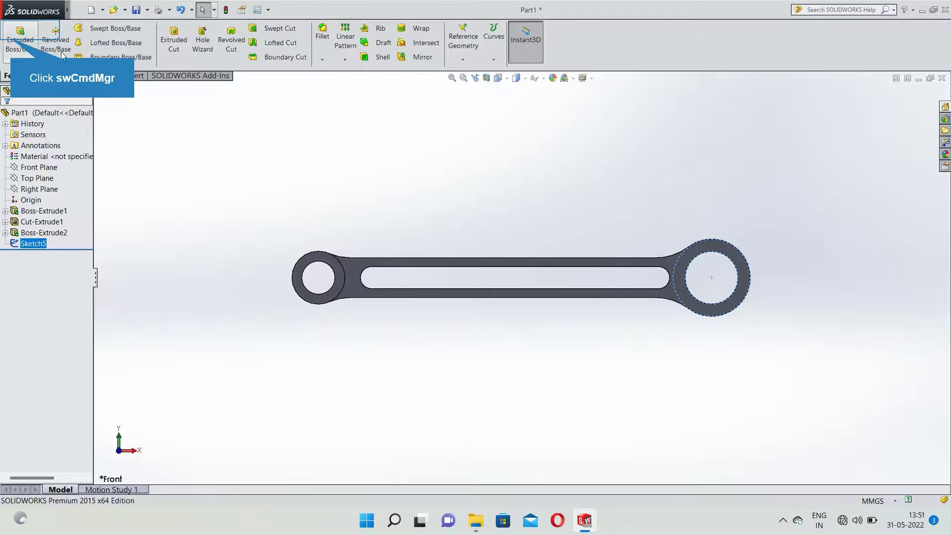
# Extrude the large-end ring sketch as a boss with a Mid Plane depth of 42 mm.
pyautogui.click(11, 41)
pyautogui.press('BackSpace')
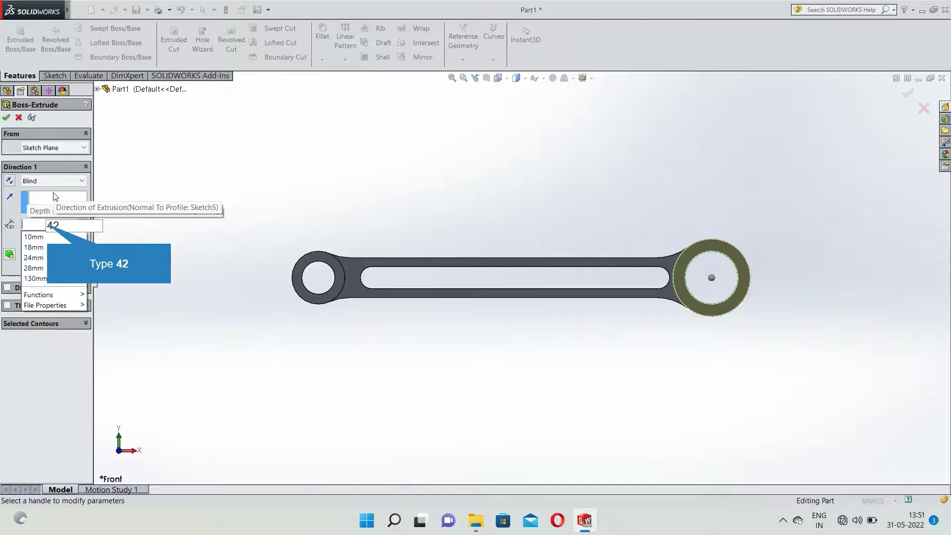
pyautogui.write('42')
pyautogui.press('Return')
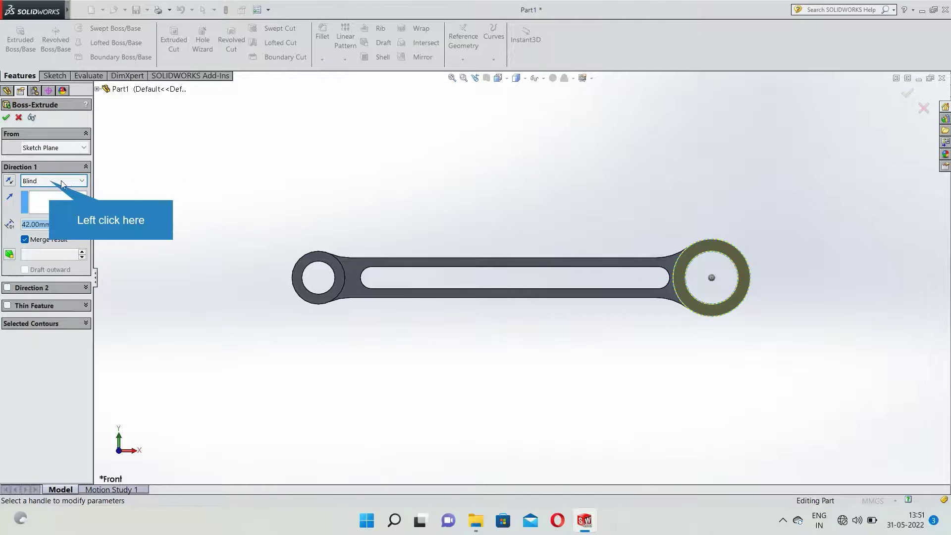
pyautogui.click(63, 182)
pyautogui.click(39, 242)
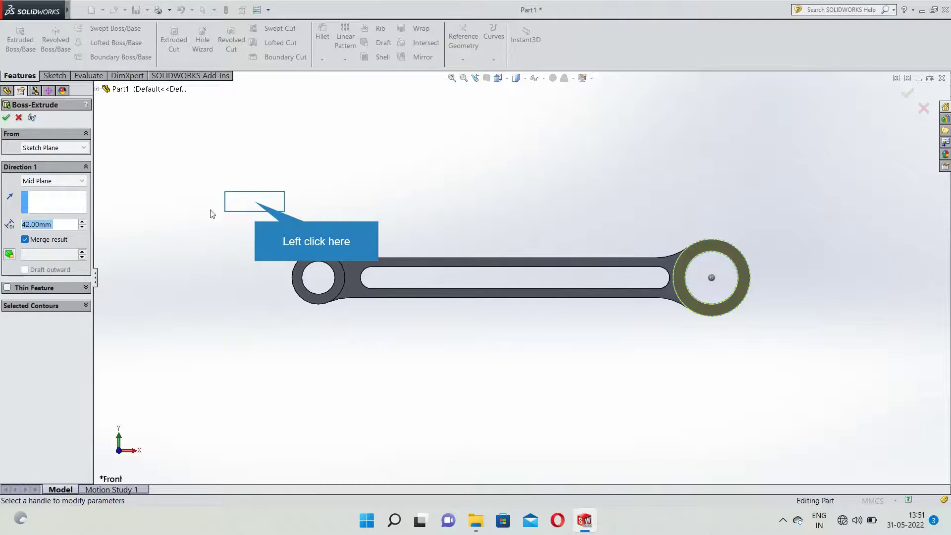
pyautogui.click(255, 204)
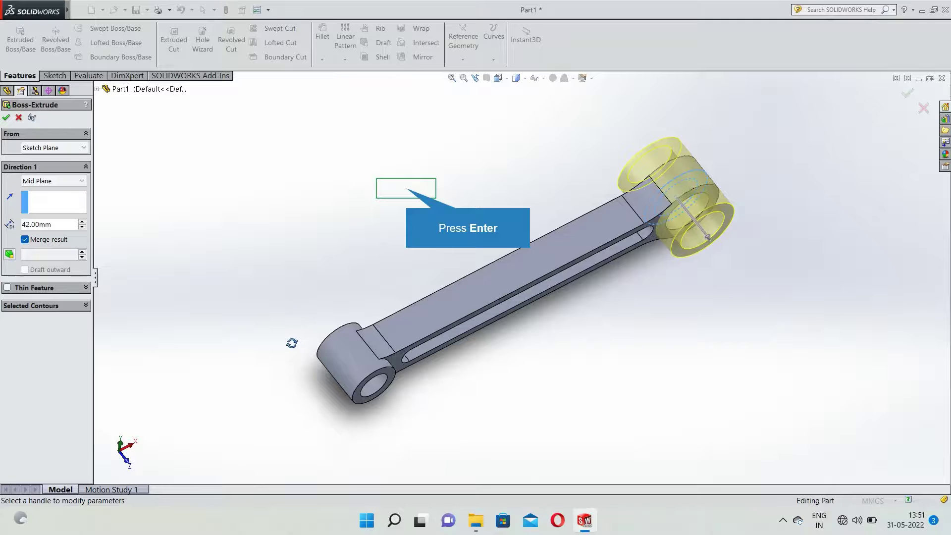
pyautogui.press('Return')
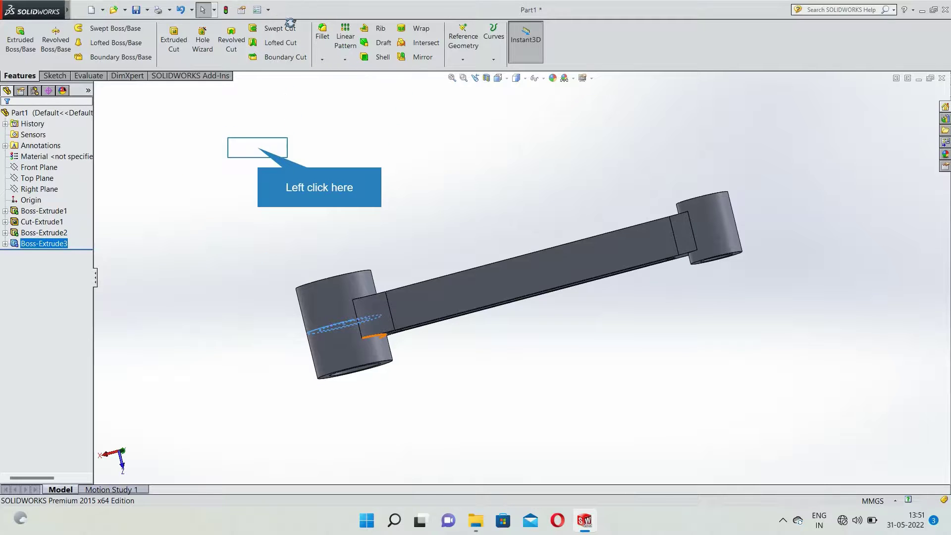
pyautogui.click(258, 149)
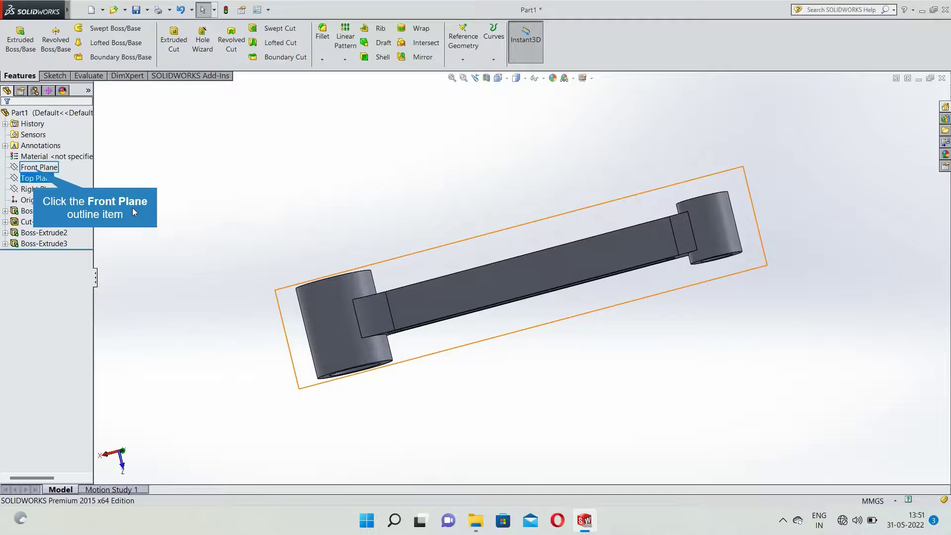
# Sketch a corner rectangle about 143 mm by 12 mm around the rod's central slot on the Front Plane and finish the sketch.
pyautogui.click(34, 168)
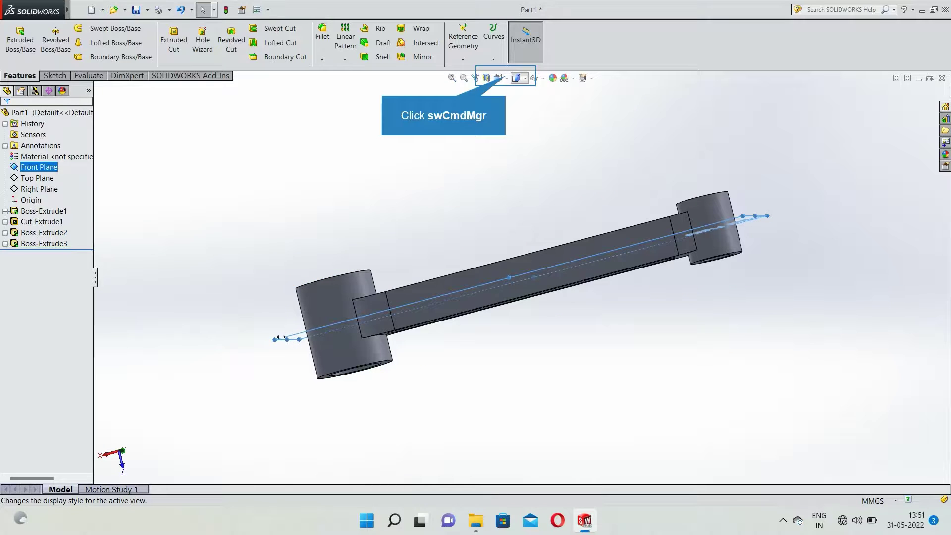
pyautogui.click(516, 79)
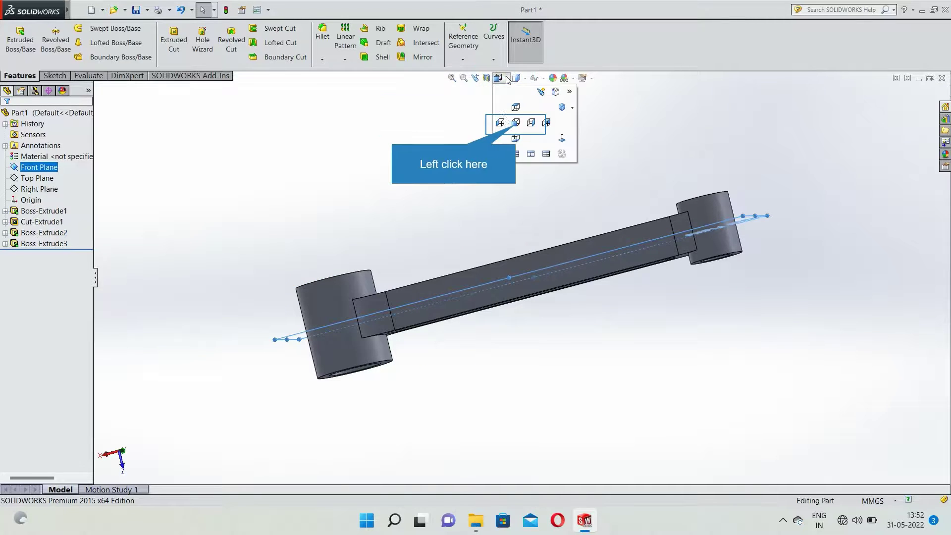
pyautogui.click(517, 127)
pyautogui.rightClick(479, 236)
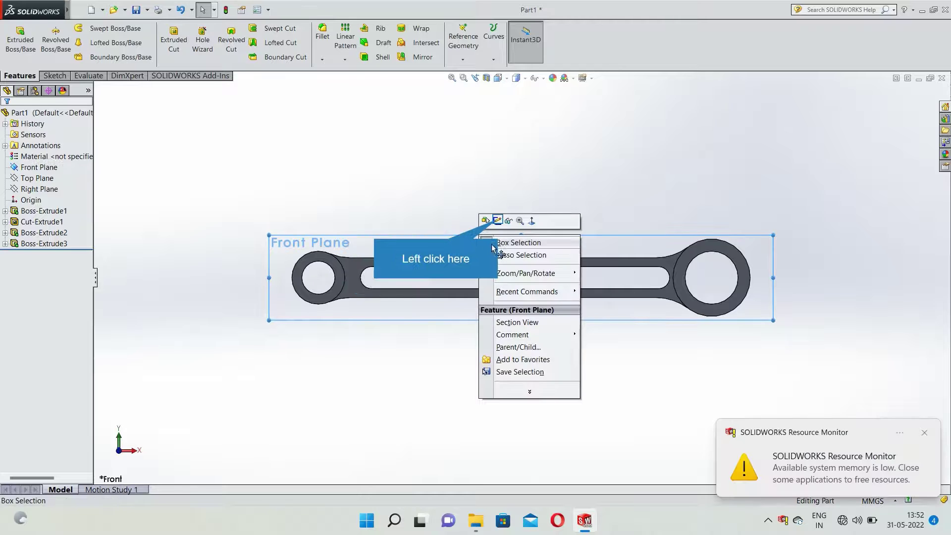
pyautogui.click(495, 220)
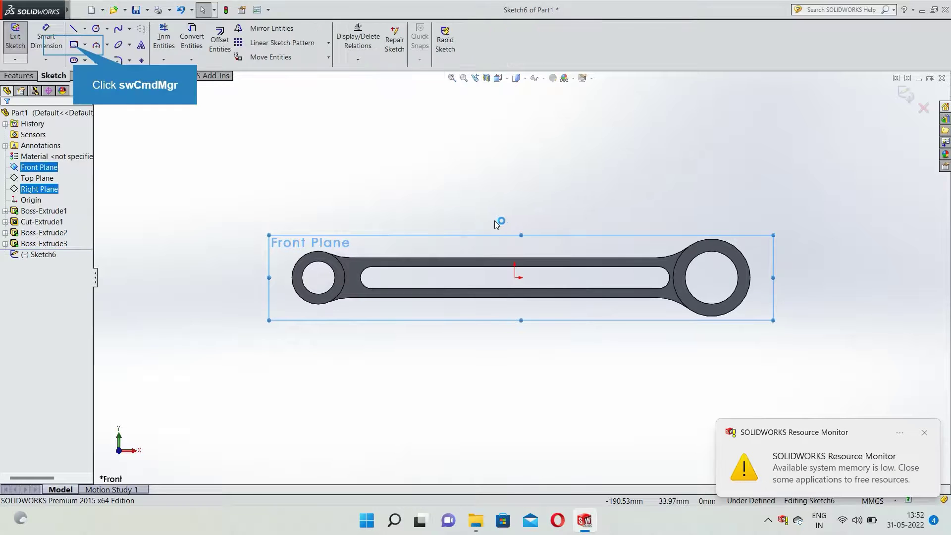
pyautogui.click(74, 45)
pyautogui.click(359, 266)
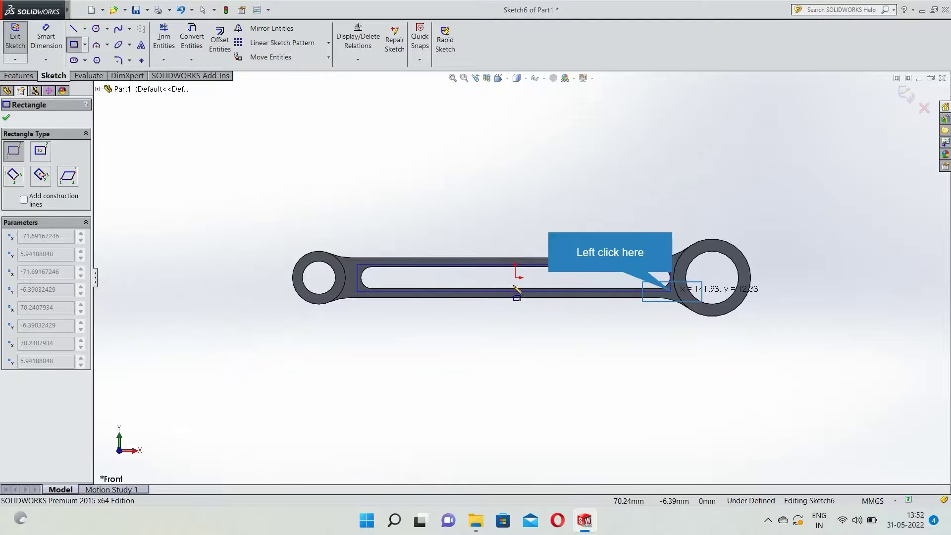
pyautogui.click(672, 292)
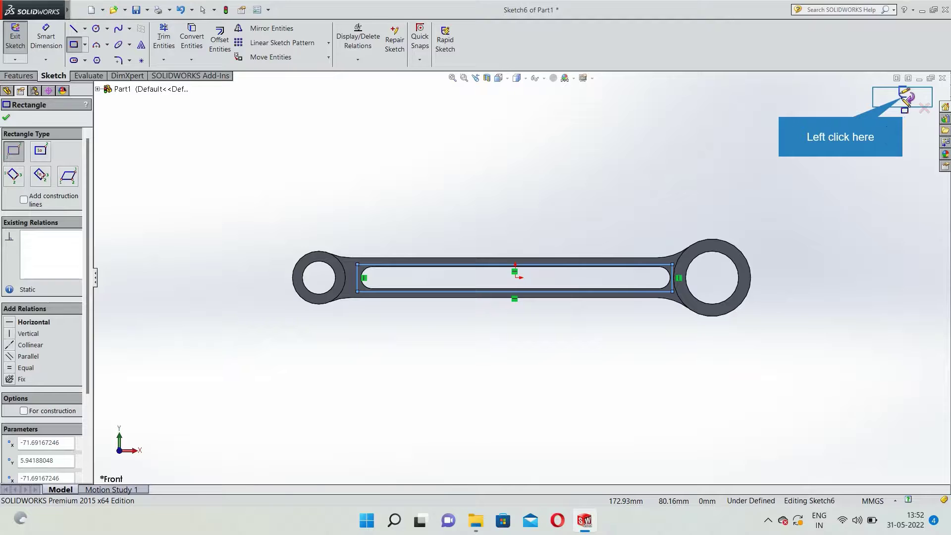
pyautogui.click(907, 94)
pyautogui.click(711, 183)
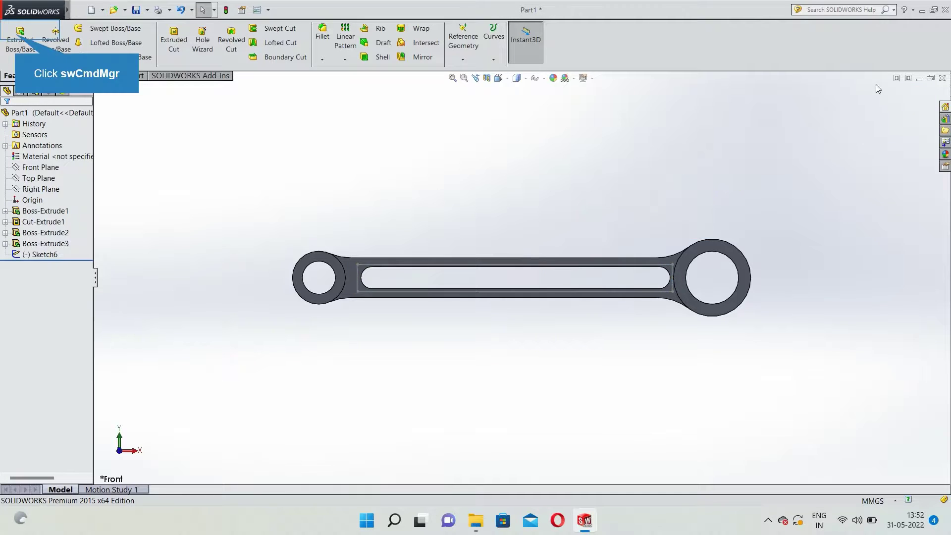
pyautogui.click(18, 39)
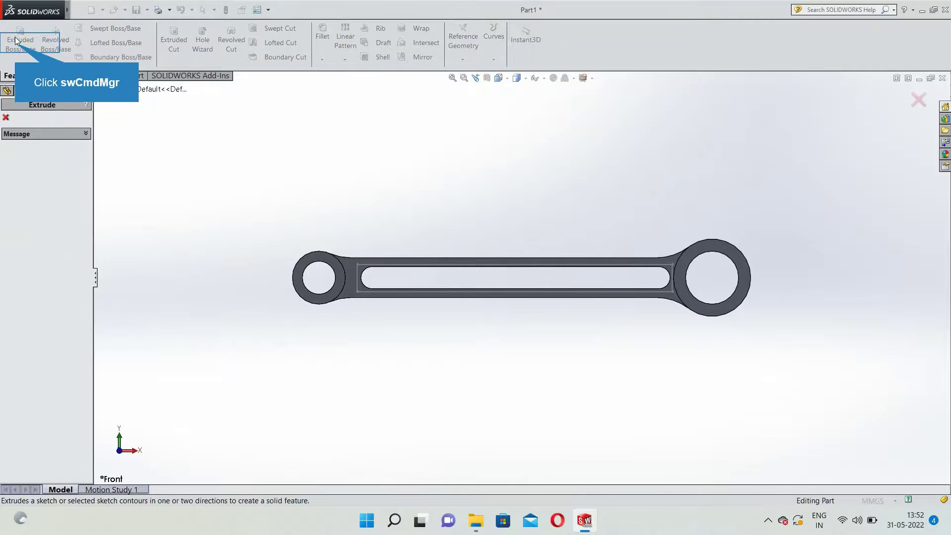
pyautogui.doubleClick(366, 265)
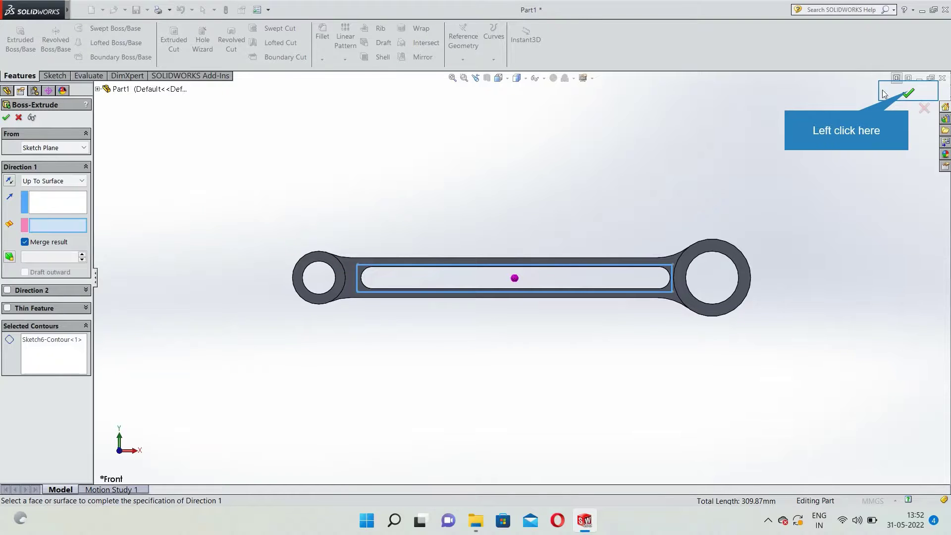
pyautogui.click(908, 93)
pyautogui.hotkey('ctrl', 'z')
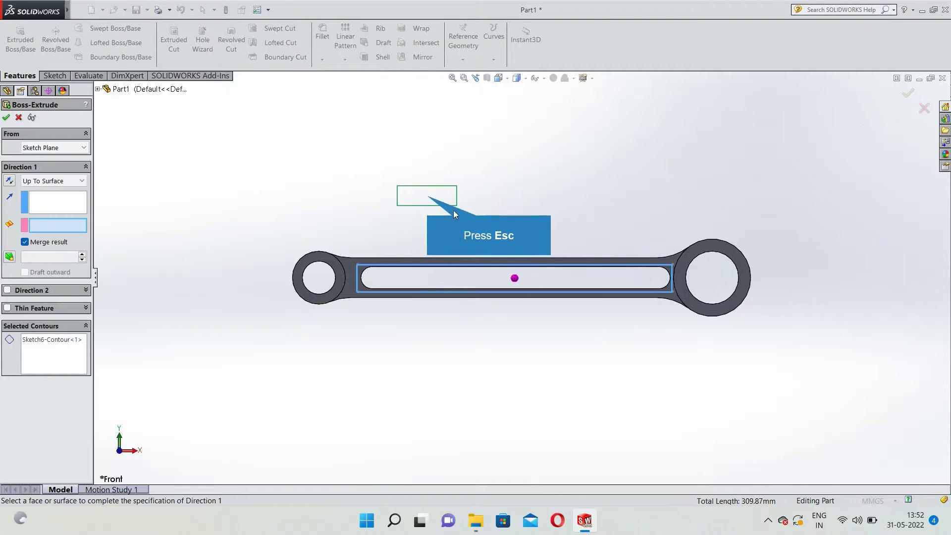
pyautogui.press('Escape')
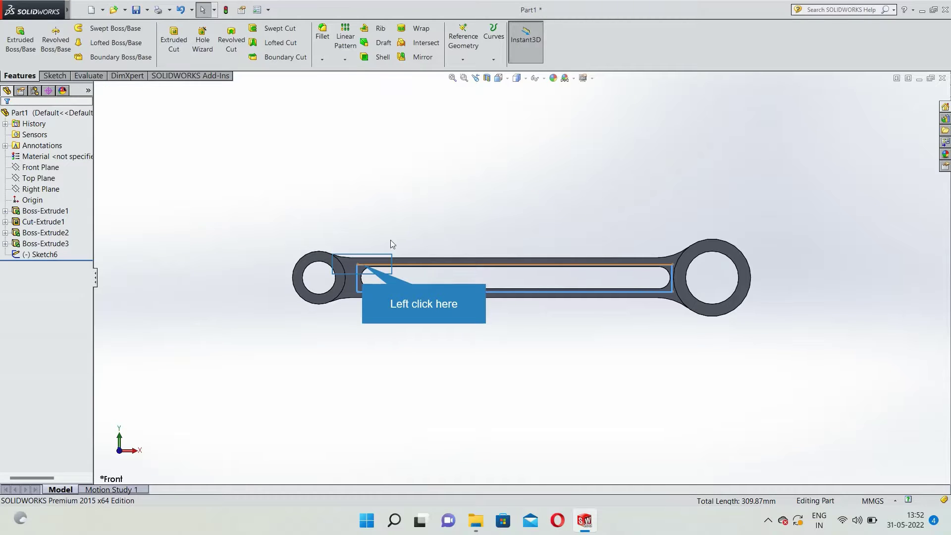
pyautogui.click(364, 269)
pyautogui.click(370, 230)
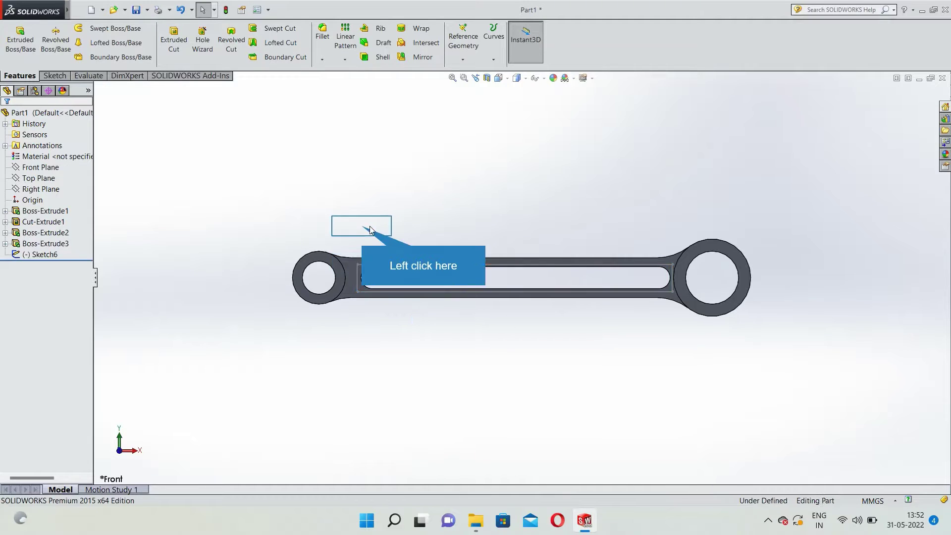
# Reopen the slot rectangle sketch and extrude it as a merged boss with a Mid Plane depth of 5 mm.
pyautogui.doubleClick(382, 268)
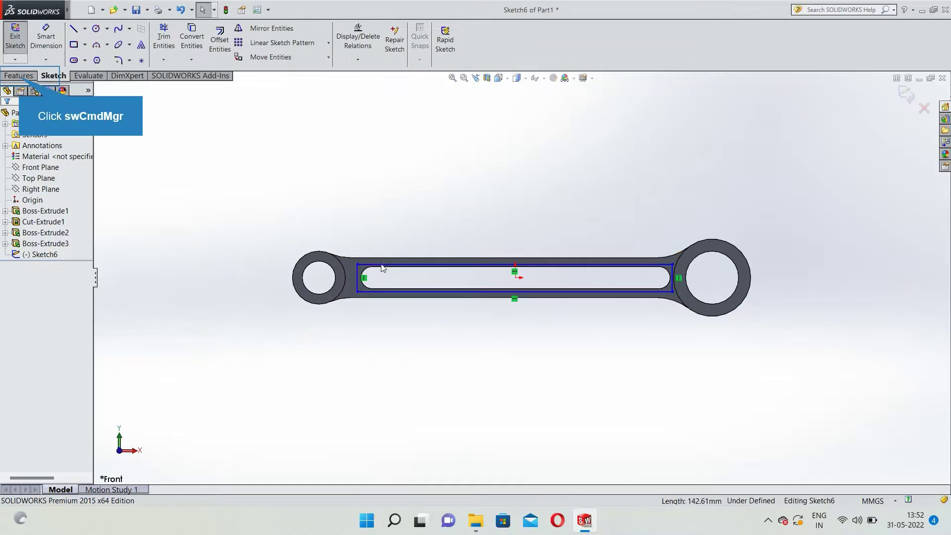
pyautogui.click(17, 76)
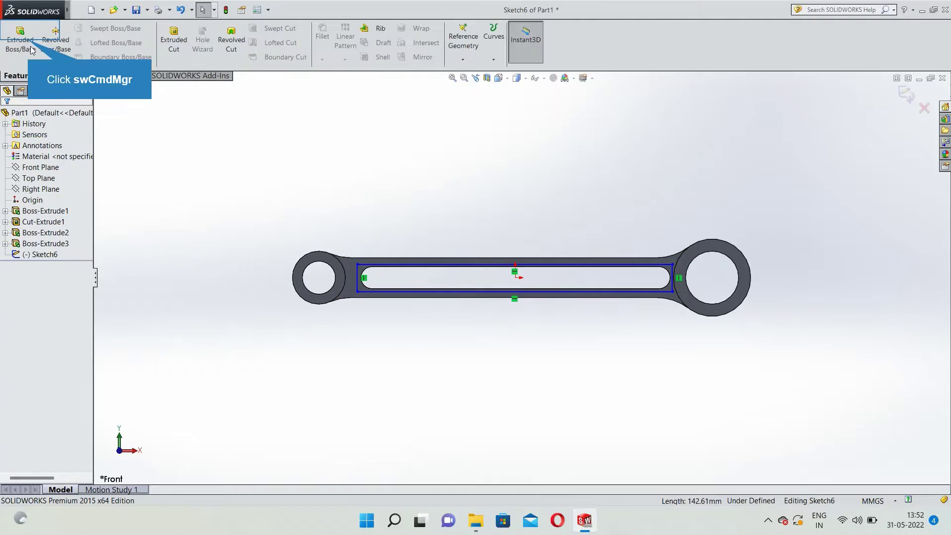
pyautogui.click(29, 43)
pyautogui.click(279, 197)
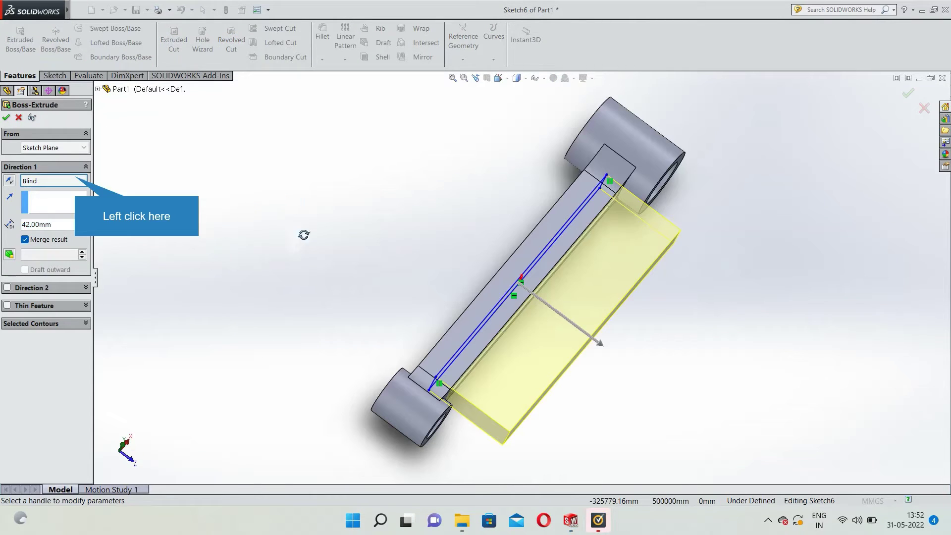
pyautogui.click(76, 178)
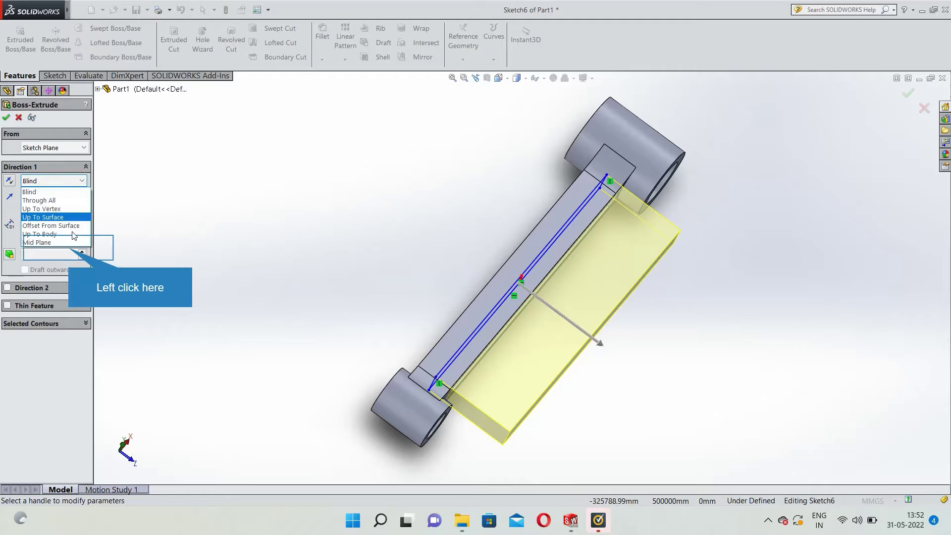
pyautogui.click(69, 246)
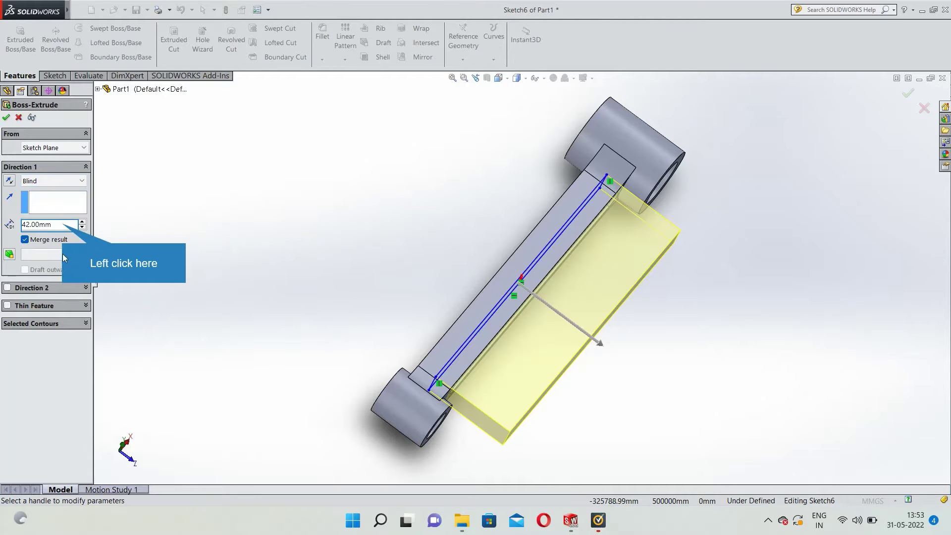
pyautogui.click(31, 225)
pyautogui.write('5')
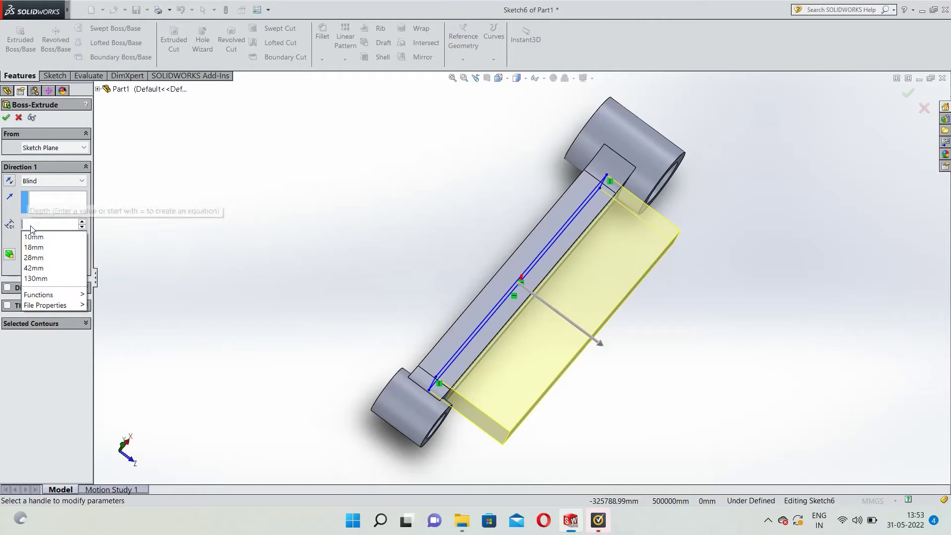
pyautogui.press('Return')
pyautogui.click(54, 181)
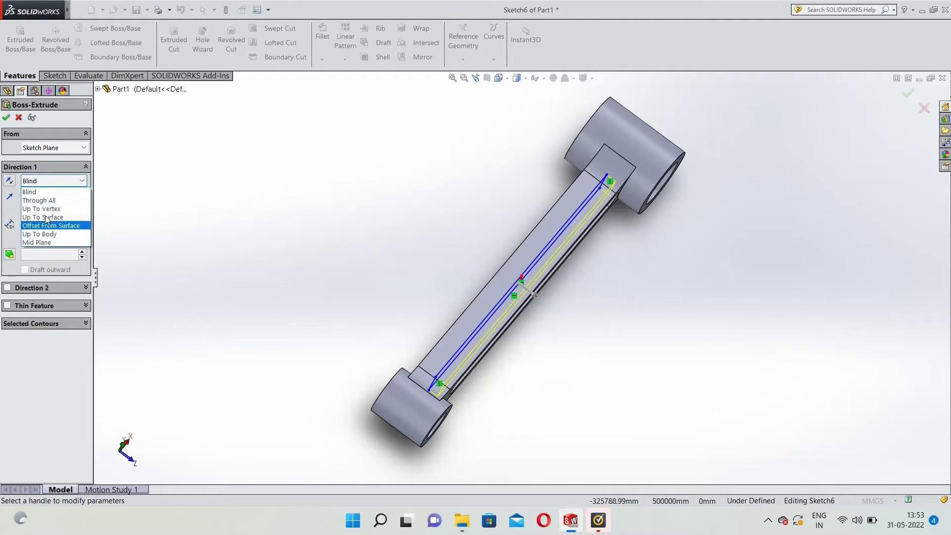
pyautogui.click(39, 242)
pyautogui.press('Return')
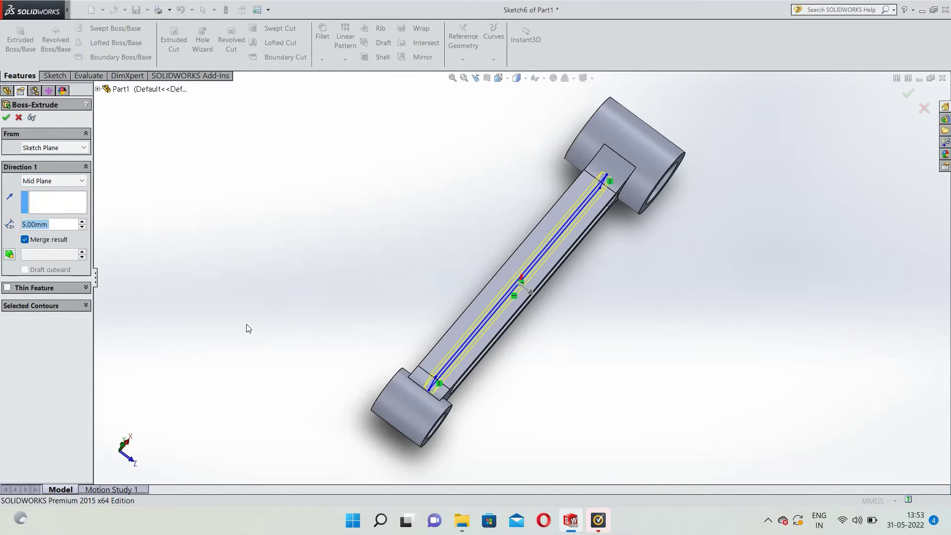
pyautogui.moveTo(365, 204); pyautogui.dragTo(340, 498, button='middle')
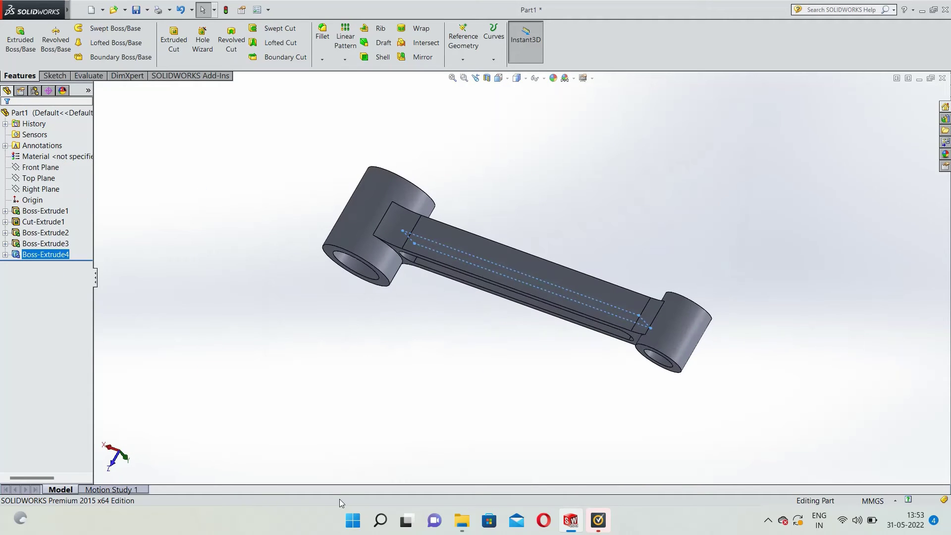